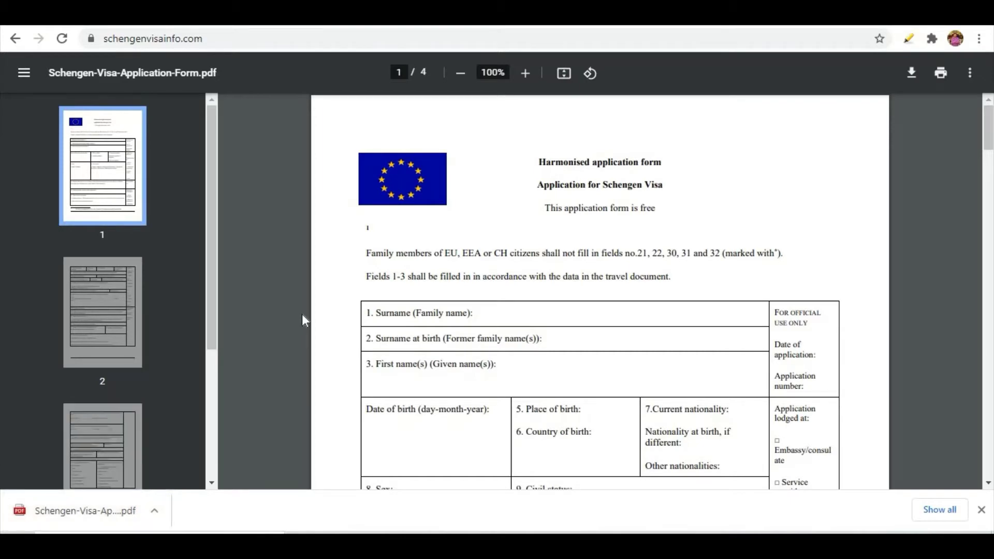
Scroll through the PDF visa form's pages in Chrome's viewer.
{"action": "scroll", "coordinate": [439, 318], "scroll_direction": "down", "scroll_amount": 15}
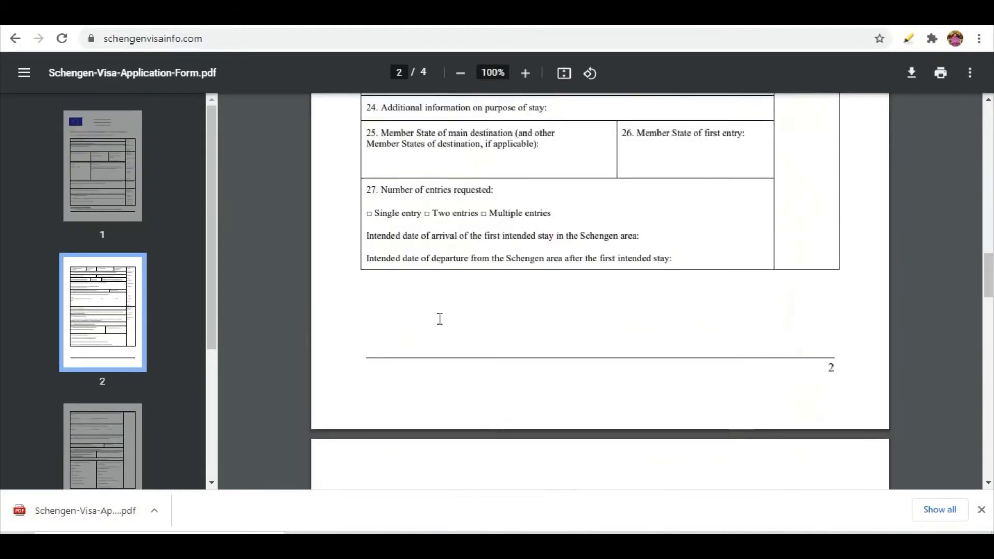
{"action": "scroll", "coordinate": [440, 319], "scroll_direction": "down", "scroll_amount": 5}
{"action": "scroll", "coordinate": [439, 319], "scroll_direction": "up", "scroll_amount": 20}
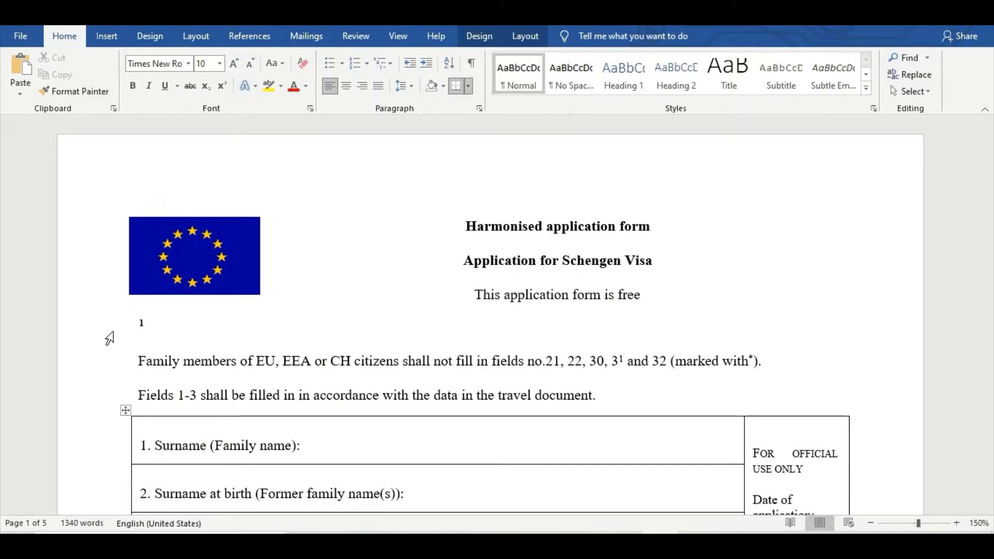
Enter the applicant's surname in field 1 (surname) and field 2 (surname at birth).
{"action": "scroll", "coordinate": [107, 337], "scroll_direction": "down", "scroll_amount": 1}
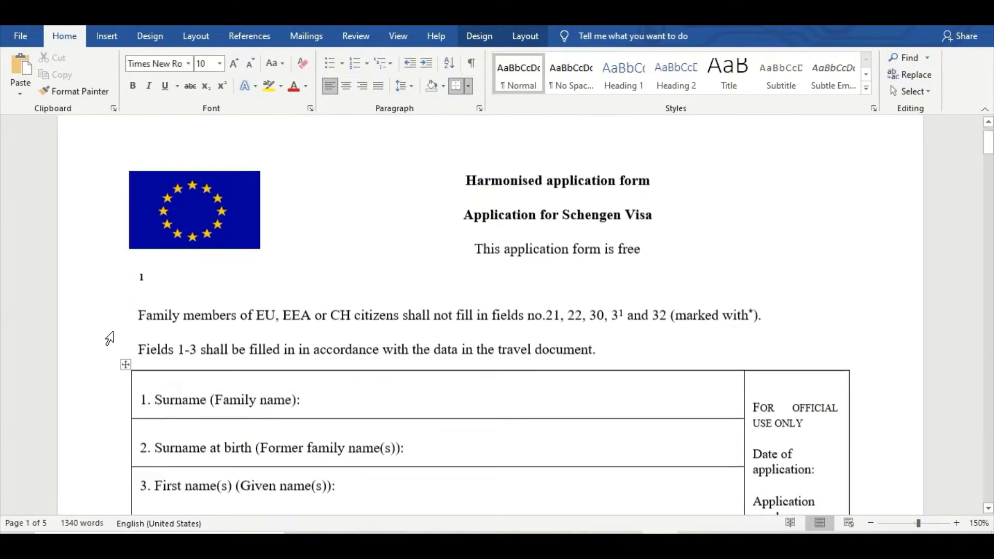
{"action": "scroll", "coordinate": [379, 355], "scroll_direction": "down", "scroll_amount": 1}
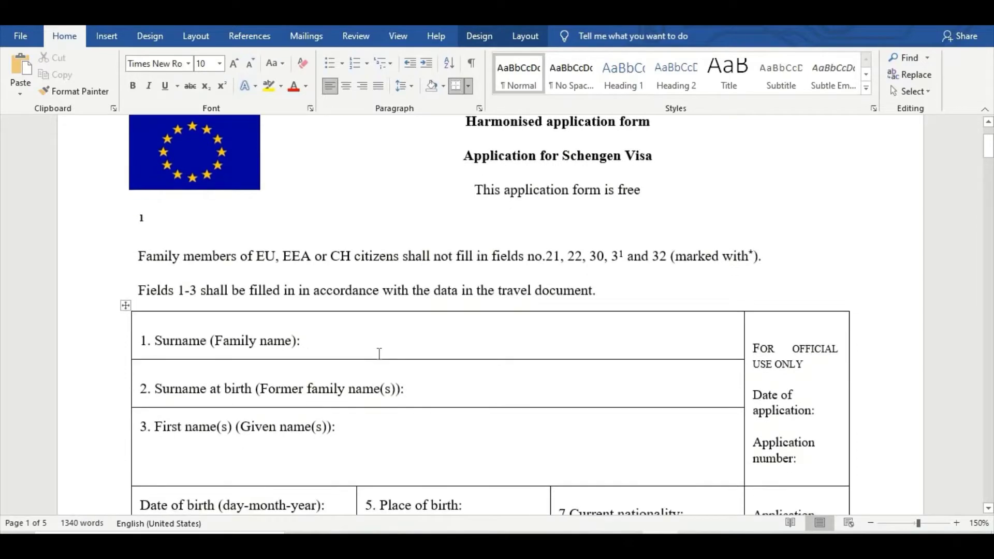
{"action": "scroll", "coordinate": [378, 350], "scroll_direction": "up", "scroll_amount": 2}
{"action": "scroll", "coordinate": [517, 376], "scroll_direction": "down", "scroll_amount": 2}
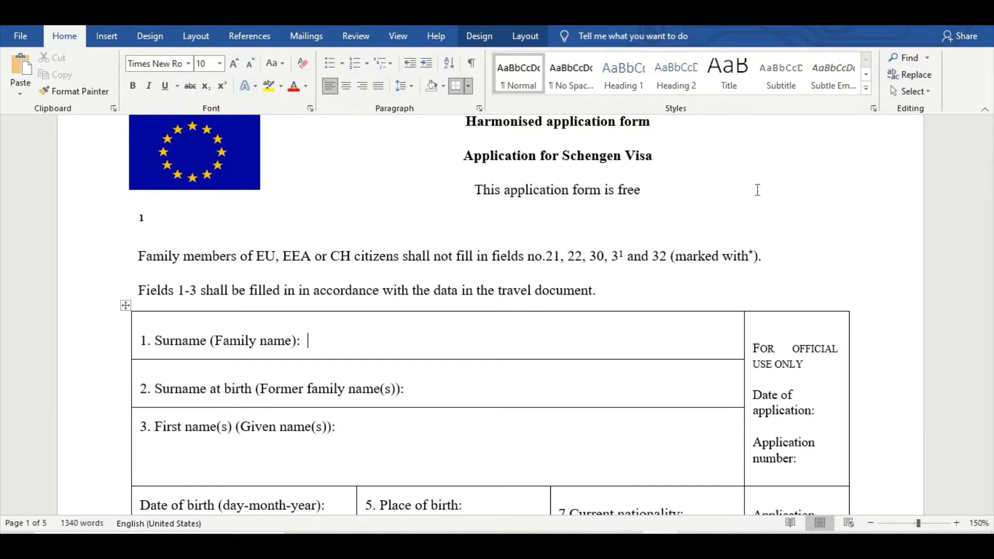
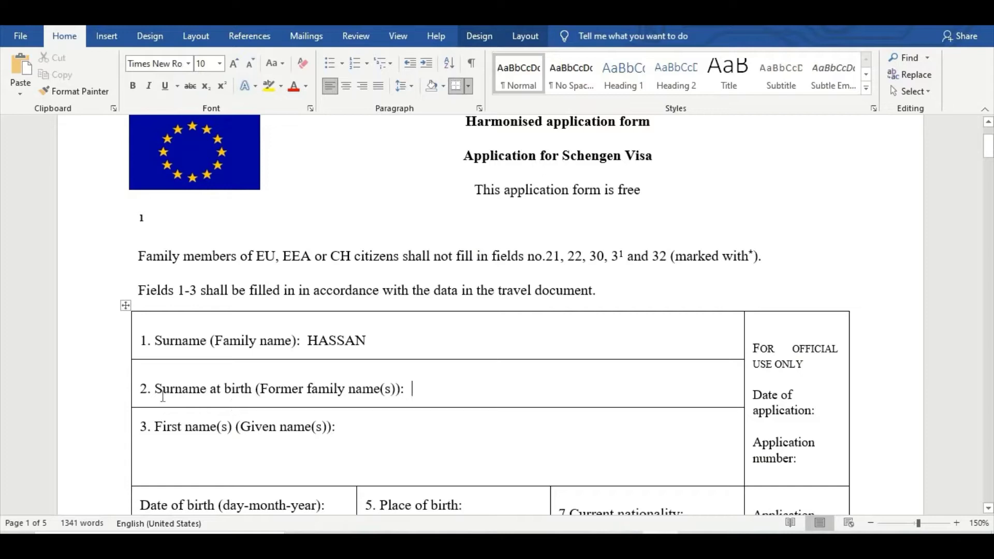
{"action": "left_click_drag", "start_coordinate": [305, 344], "coordinate": [383, 341]}
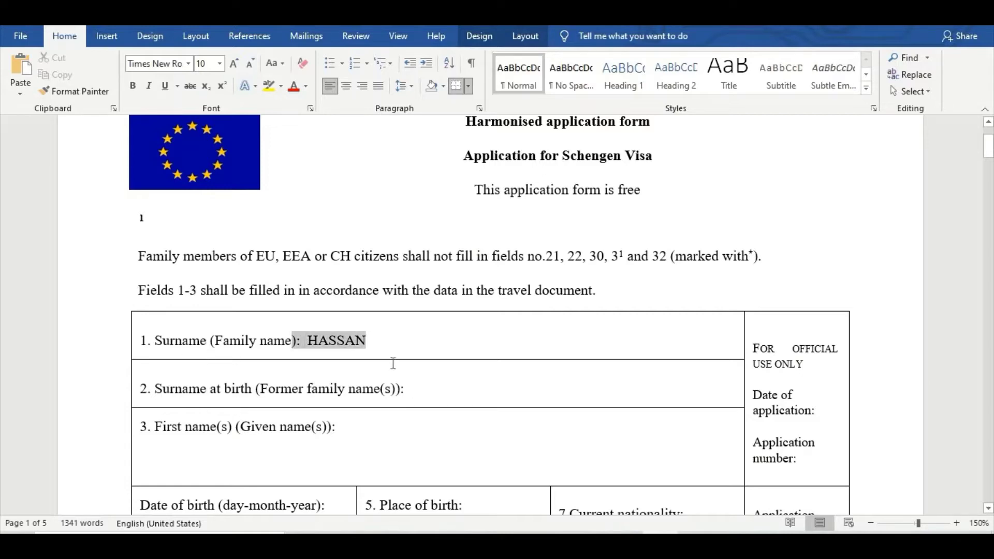
{"action": "left_click", "coordinate": [466, 389]}
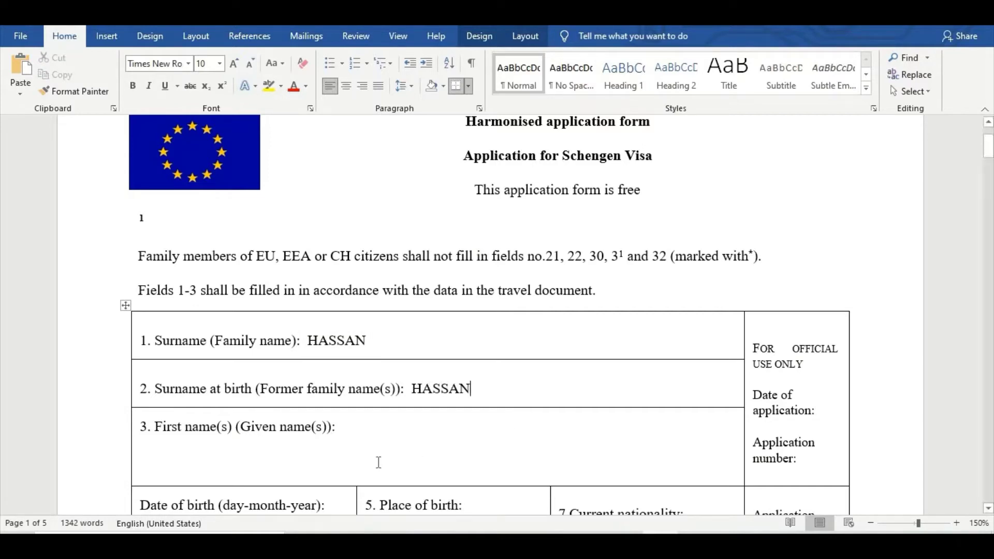
Enter the applicant's first name in field 3.
{"action": "left_click", "coordinate": [368, 426]}
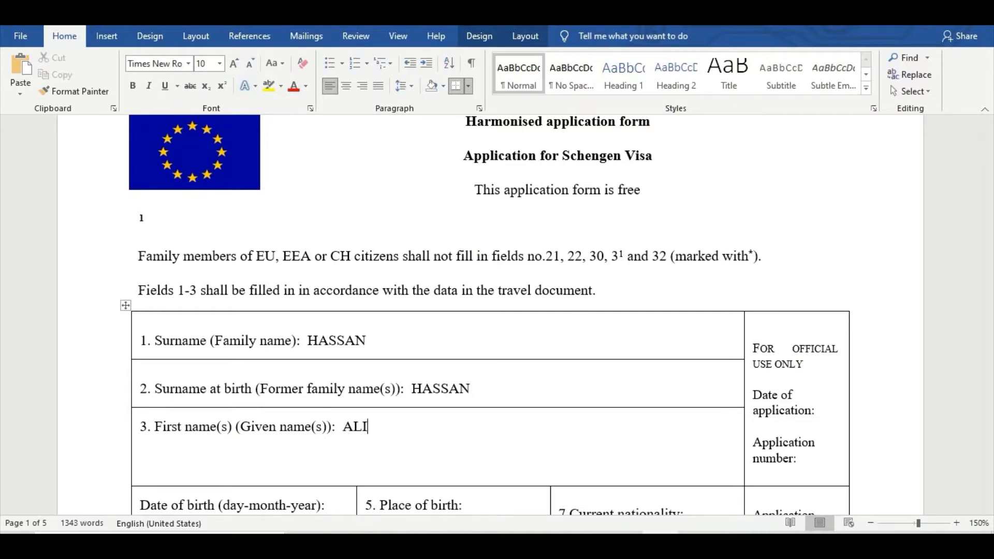
{"action": "double_click", "coordinate": [348, 425]}
{"action": "scroll", "coordinate": [541, 464], "scroll_direction": "down", "scroll_amount": 3}
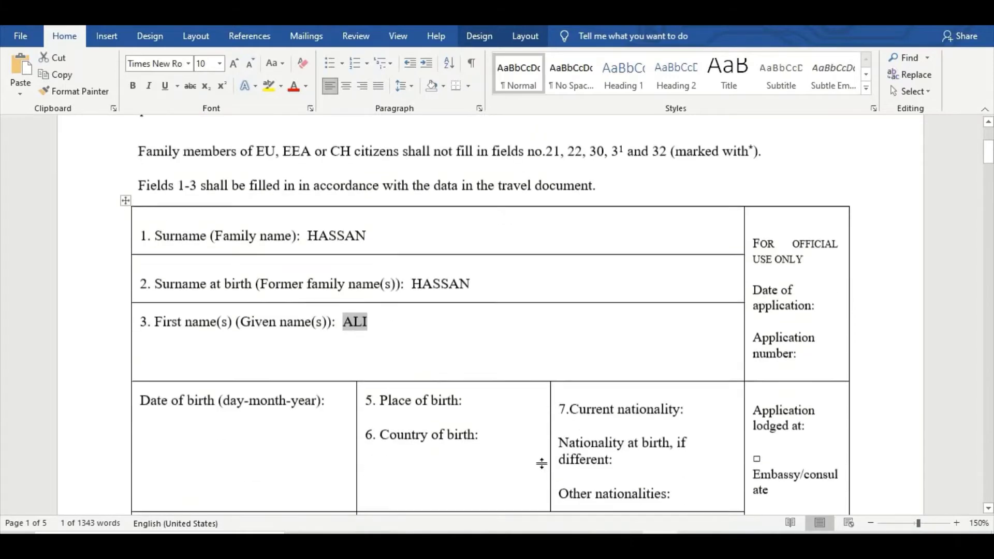
{"action": "scroll", "coordinate": [541, 464], "scroll_direction": "down", "scroll_amount": 4}
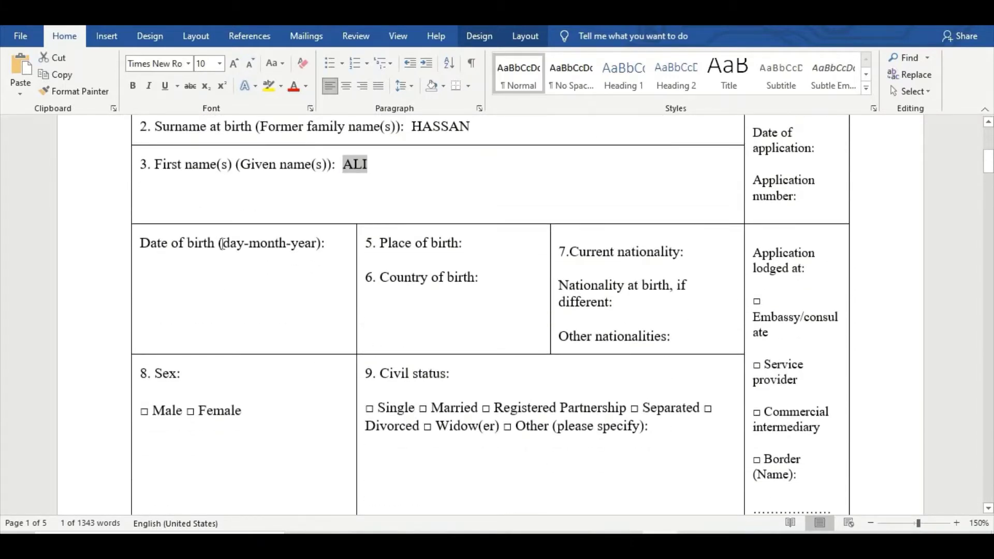
Enter date of birth 02-02-1980 and place of birth LAHORE.
{"action": "left_click", "coordinate": [330, 285]}
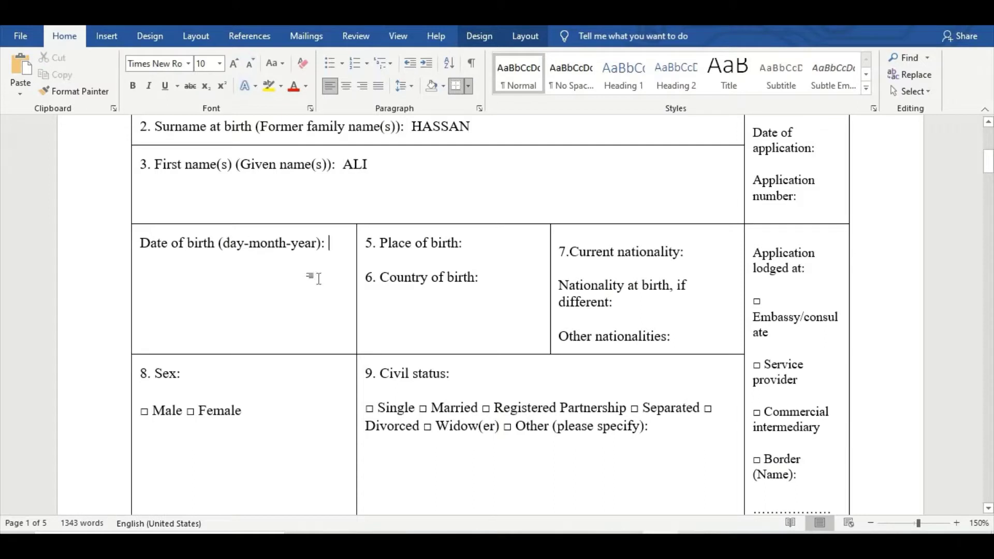
{"action": "type", "text": "02"}
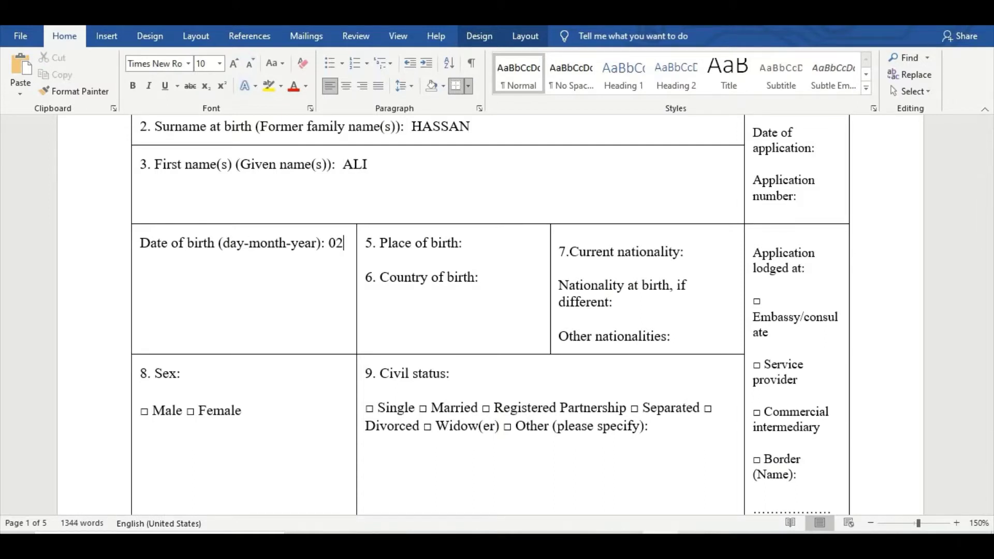
{"action": "type", "text": "-02-1980"}
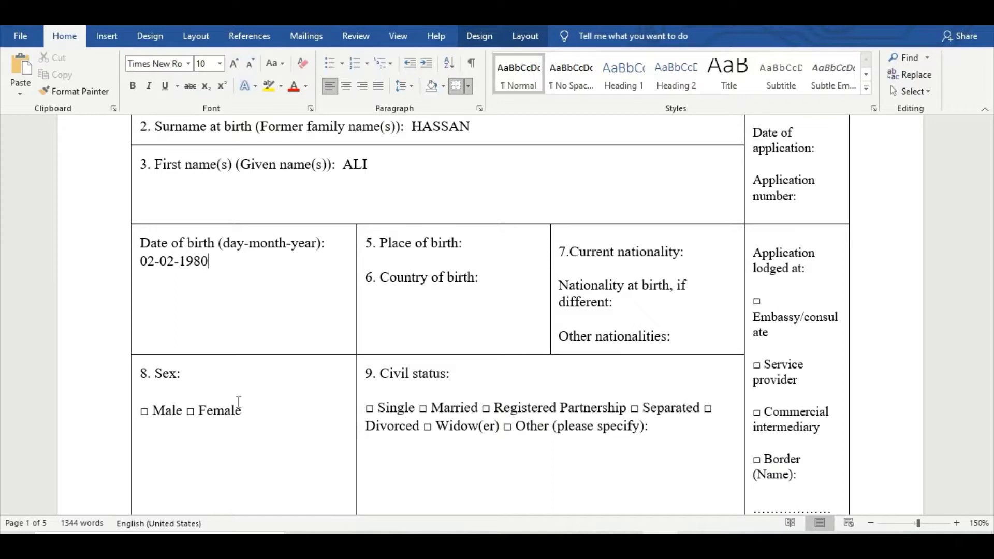
{"action": "left_click", "coordinate": [479, 246]}
{"action": "type", "text": "LAHORE"}
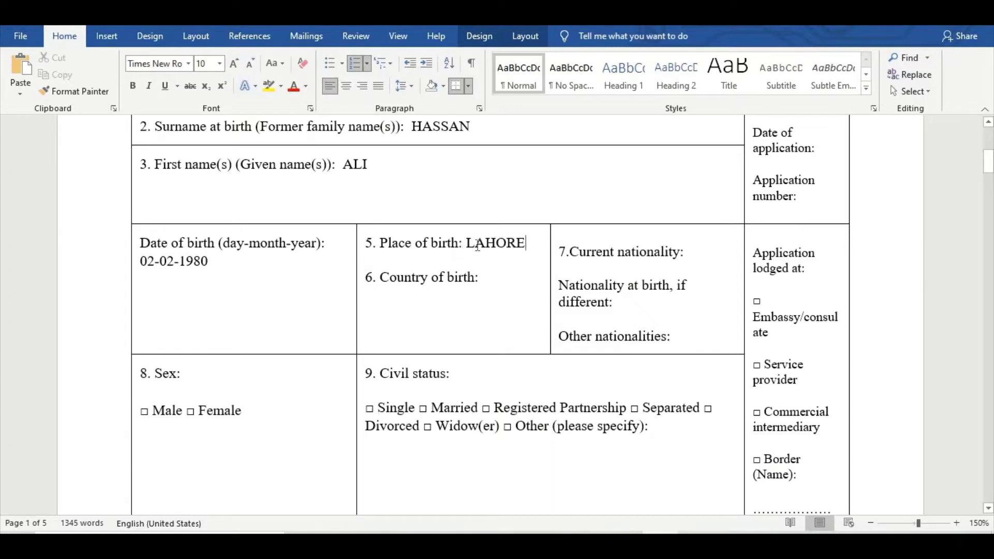
{"action": "left_click_drag", "start_coordinate": [459, 244], "coordinate": [526, 245]}
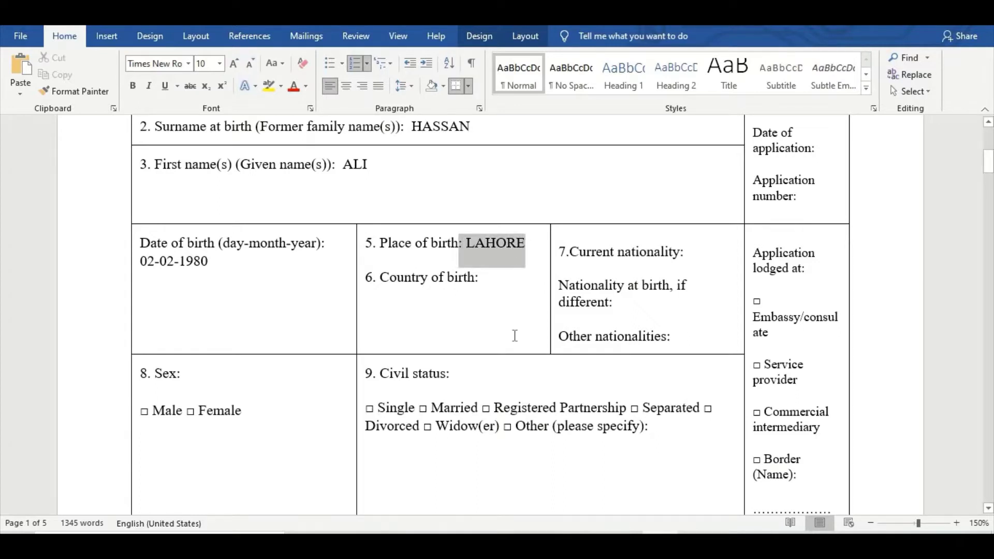
Enter PAKISTAN as both the country of birth and the current nationality.
{"action": "left_click", "coordinate": [488, 279]}
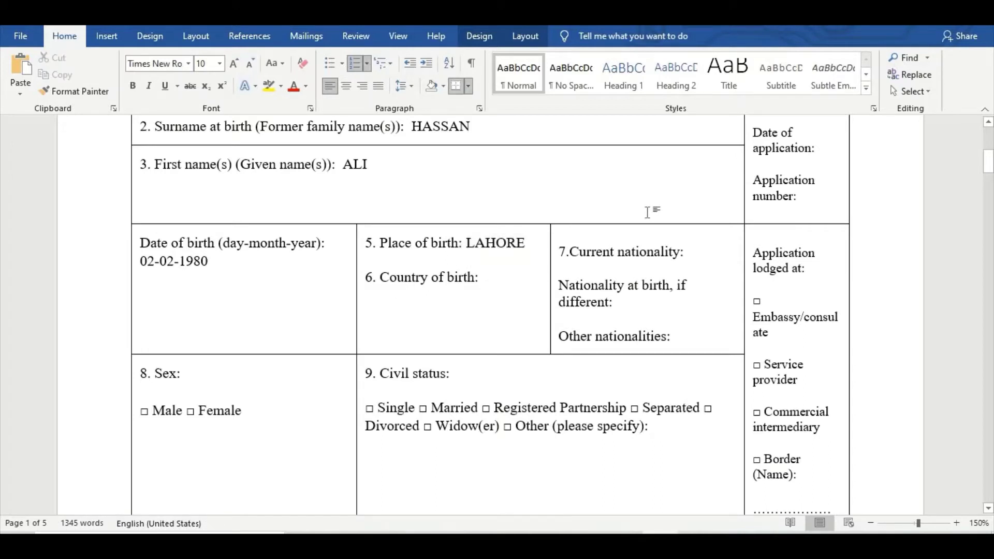
{"action": "type", "text": "PAKISTAN"}
{"action": "left_click_drag", "start_coordinate": [378, 297], "coordinate": [453, 298]}
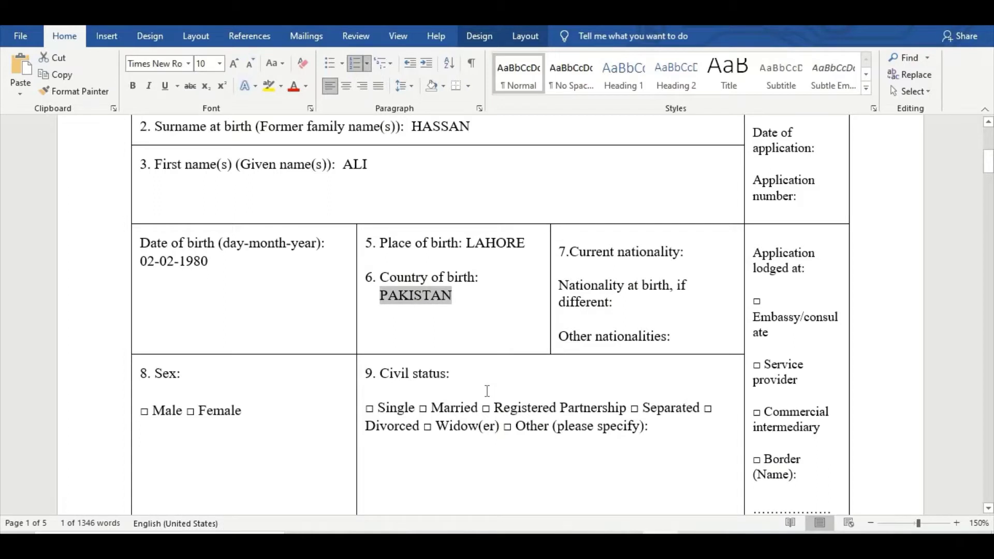
{"action": "left_click", "coordinate": [706, 233]}
{"action": "type", "text": "PAKI"}
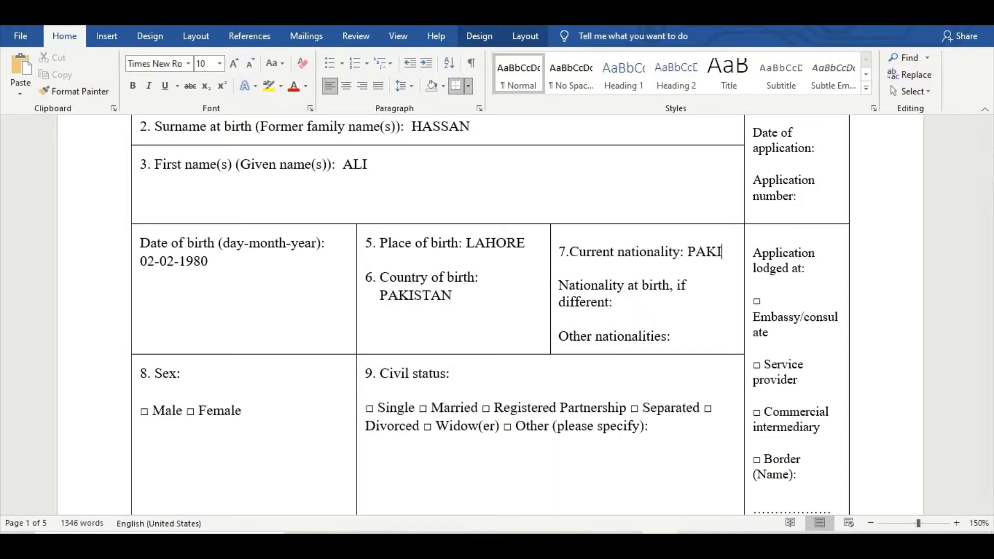
{"action": "type", "text": "STAN"}
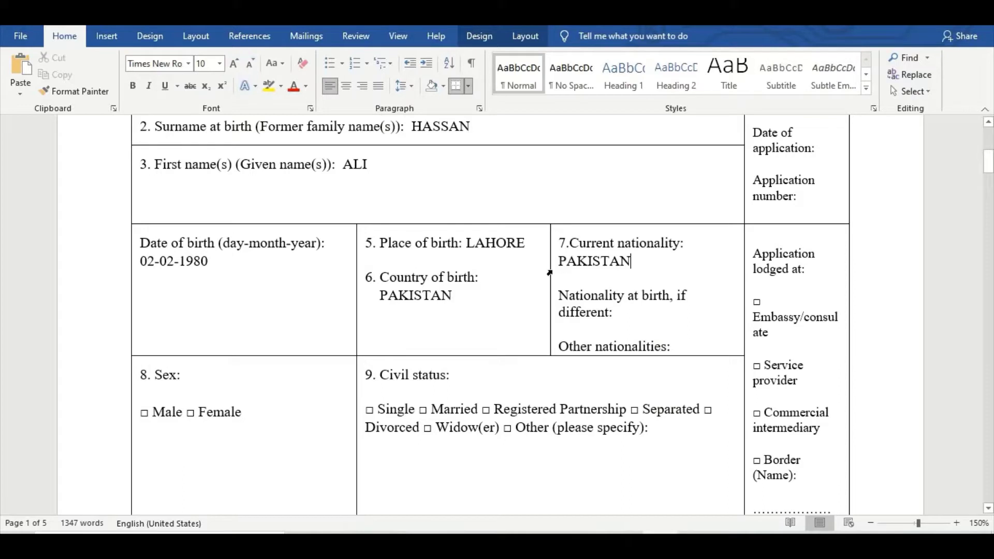
{"action": "left_click_drag", "start_coordinate": [566, 262], "coordinate": [620, 262]}
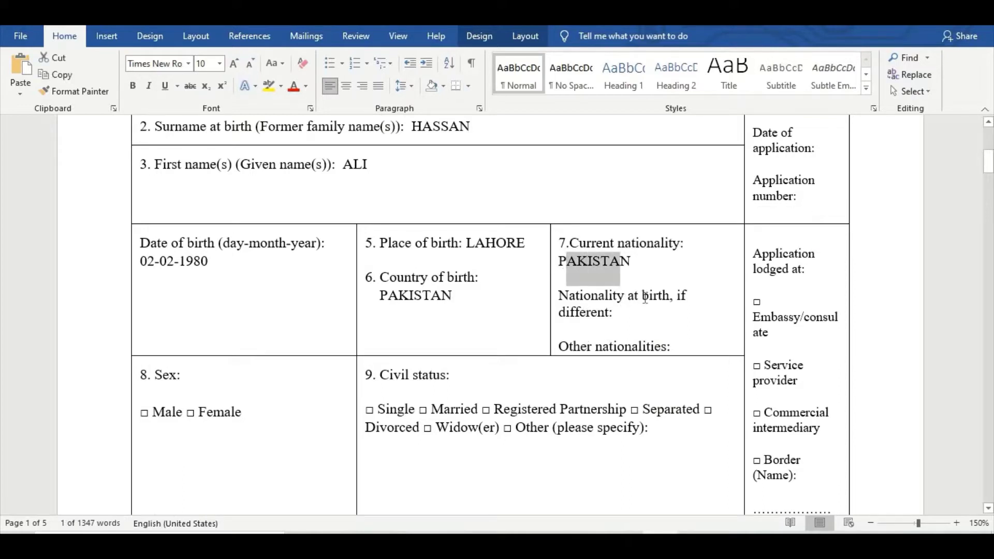
{"action": "left_click", "coordinate": [630, 316]}
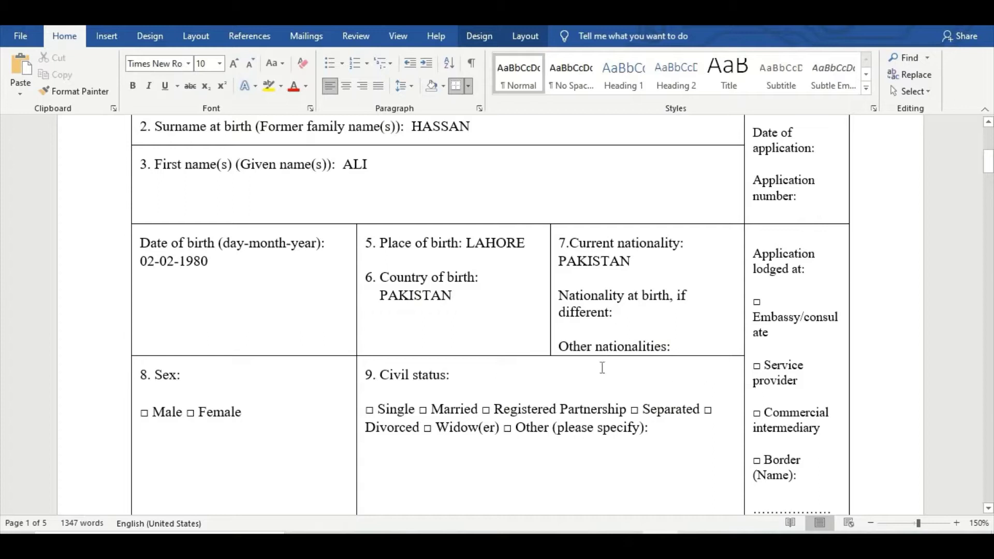
Enter PAKISTAN as the nationality at birth.
{"action": "left_click", "coordinate": [679, 347]}
{"action": "scroll", "coordinate": [616, 319], "scroll_direction": "down", "scroll_amount": 1}
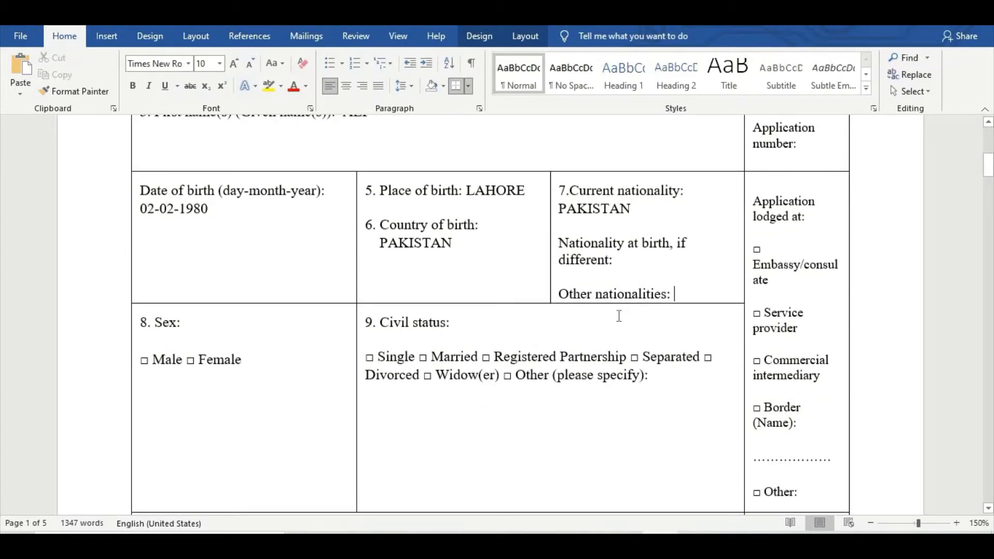
{"action": "left_click", "coordinate": [625, 267]}
{"action": "type", "text": "PAKISTAN"}
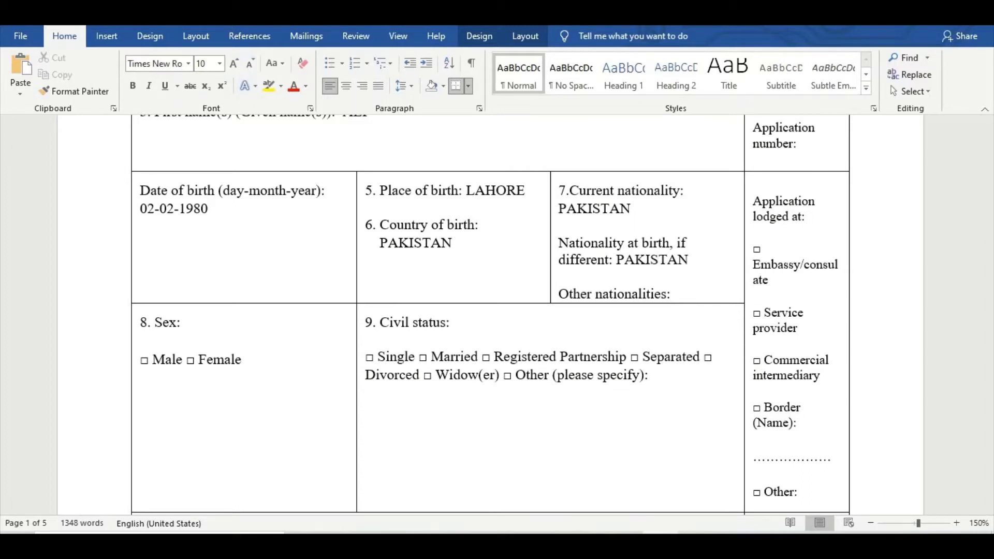
{"action": "scroll", "coordinate": [364, 313], "scroll_direction": "down", "scroll_amount": 1}
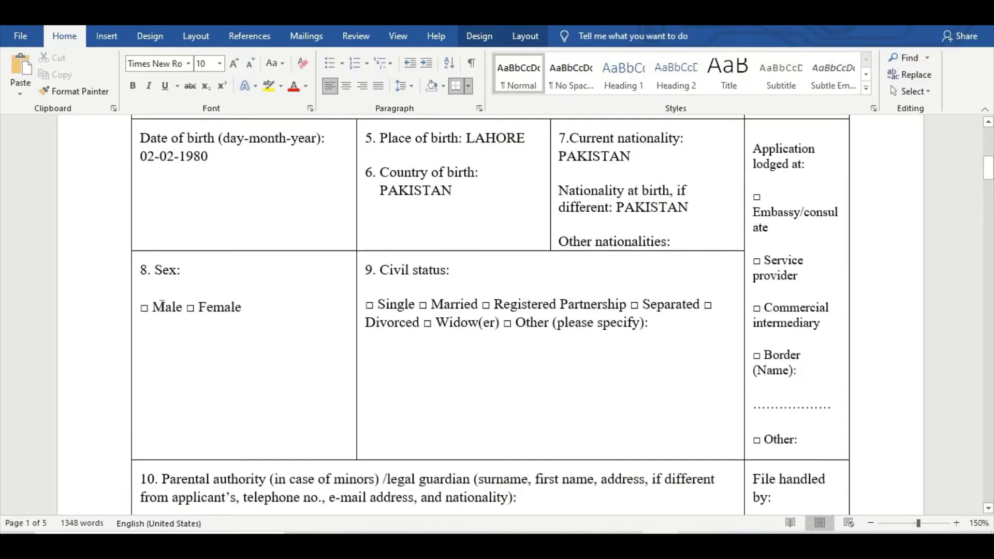
Record sex as MALE in field 8 and civil status as MARRIED in field 9.
{"action": "left_click", "coordinate": [334, 306]}
{"action": "type", "text": "AM"}
{"action": "key", "text": "BackSpace"}
{"action": "key", "text": "BackSpace"}
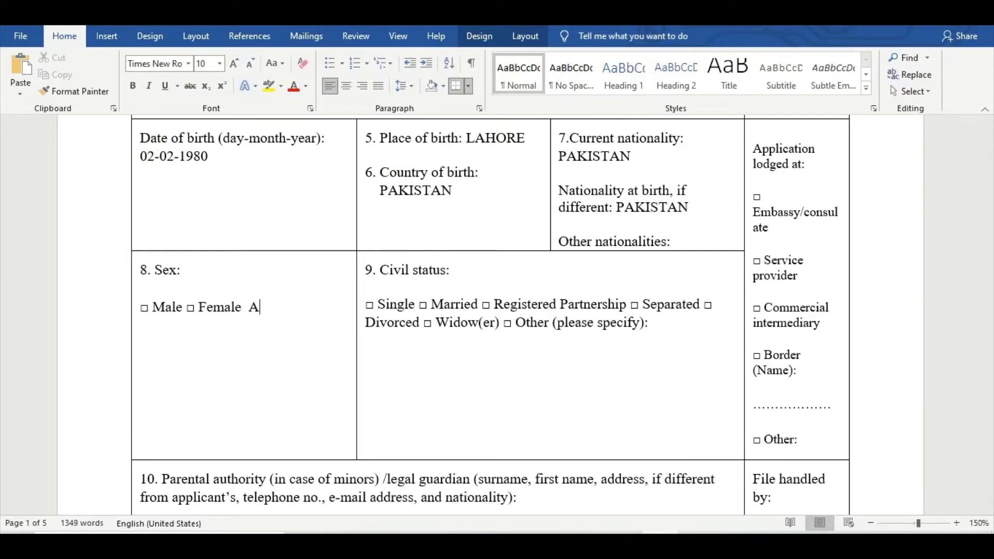
{"action": "type", "text": "MALE"}
{"action": "left_click_drag", "start_coordinate": [296, 313], "coordinate": [249, 310]}
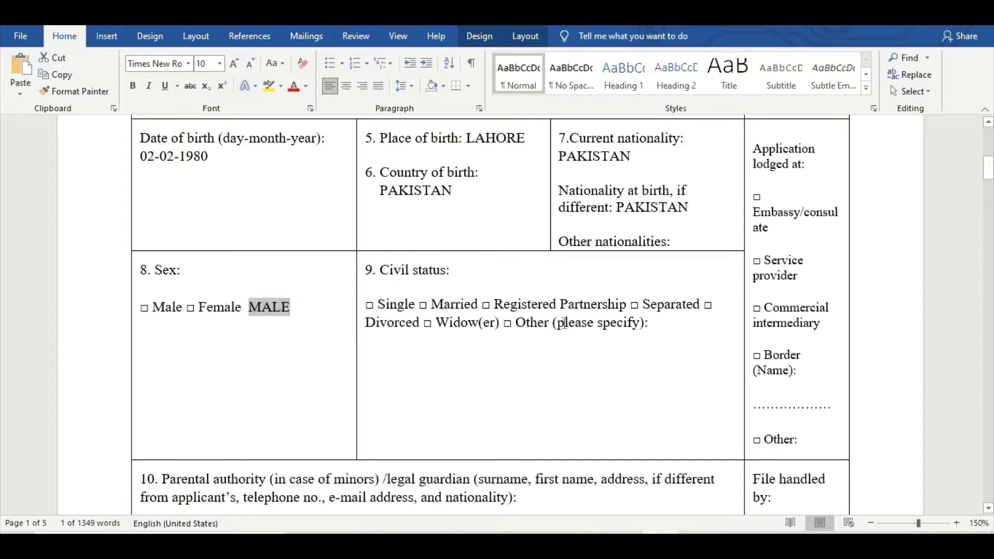
{"action": "left_click", "coordinate": [666, 326]}
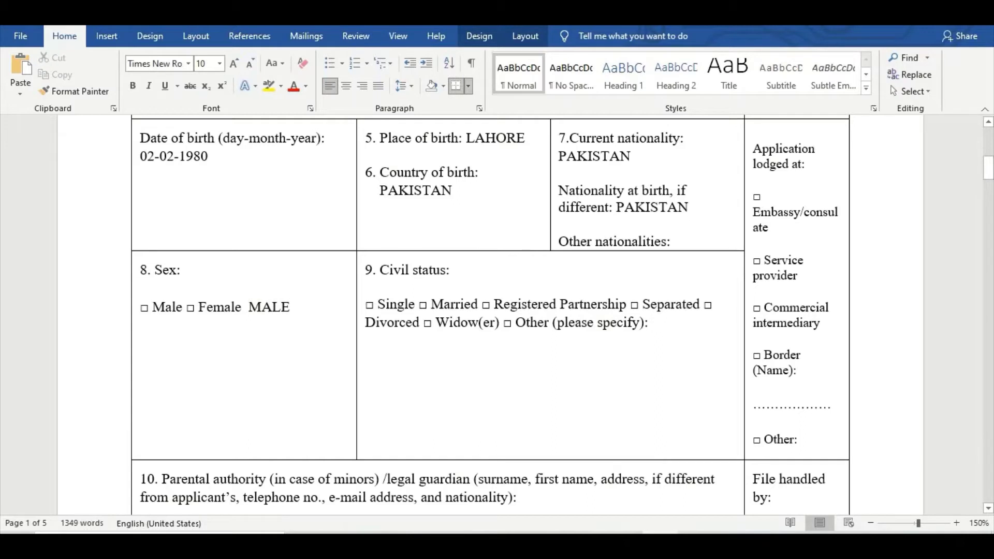
{"action": "type", "text": "MARRIE"}
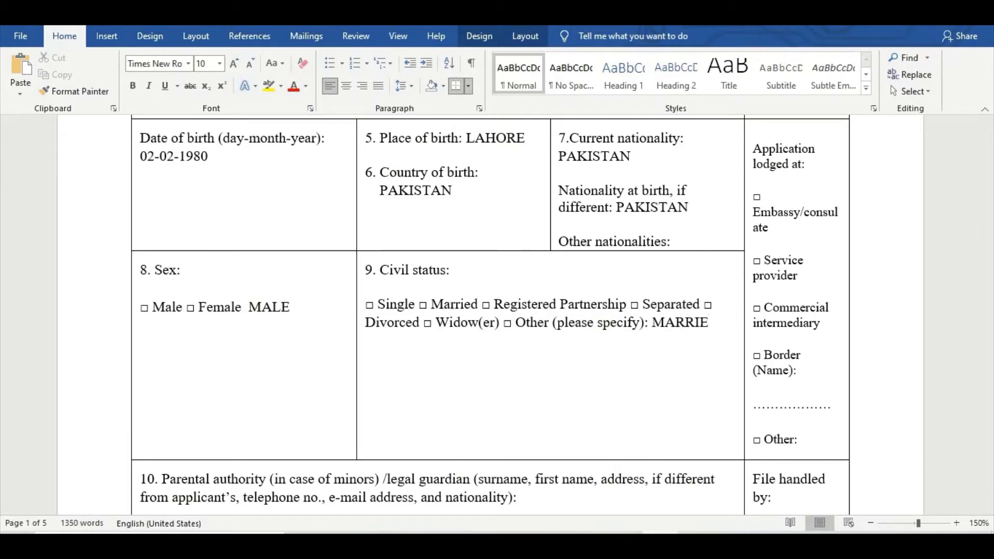
{"action": "type", "text": "D"}
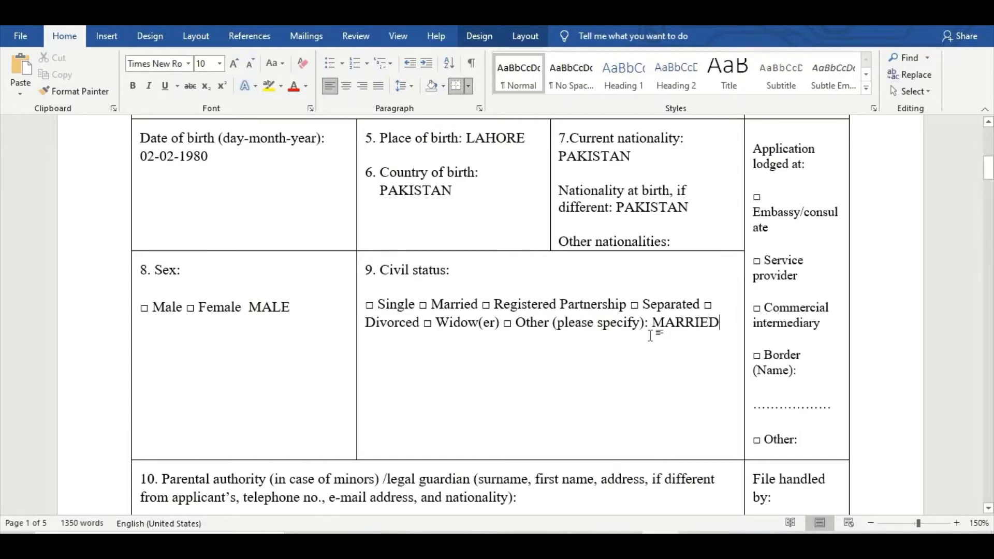
{"action": "left_click_drag", "start_coordinate": [652, 325], "coordinate": [721, 326]}
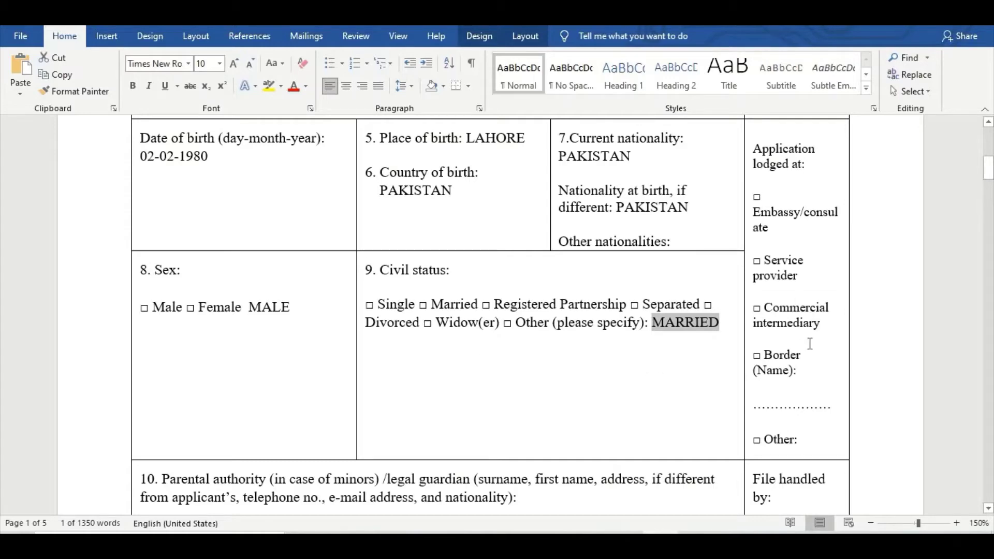
{"action": "scroll", "coordinate": [810, 344], "scroll_direction": "up", "scroll_amount": 3}
{"action": "scroll", "coordinate": [811, 344], "scroll_direction": "up", "scroll_amount": 5}
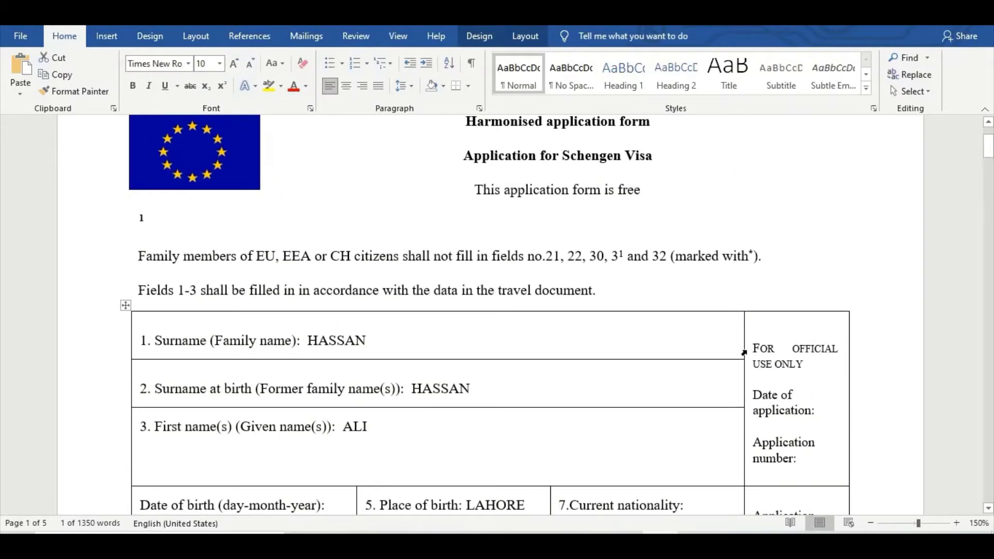
{"action": "scroll", "coordinate": [801, 363], "scroll_direction": "down", "scroll_amount": 15}
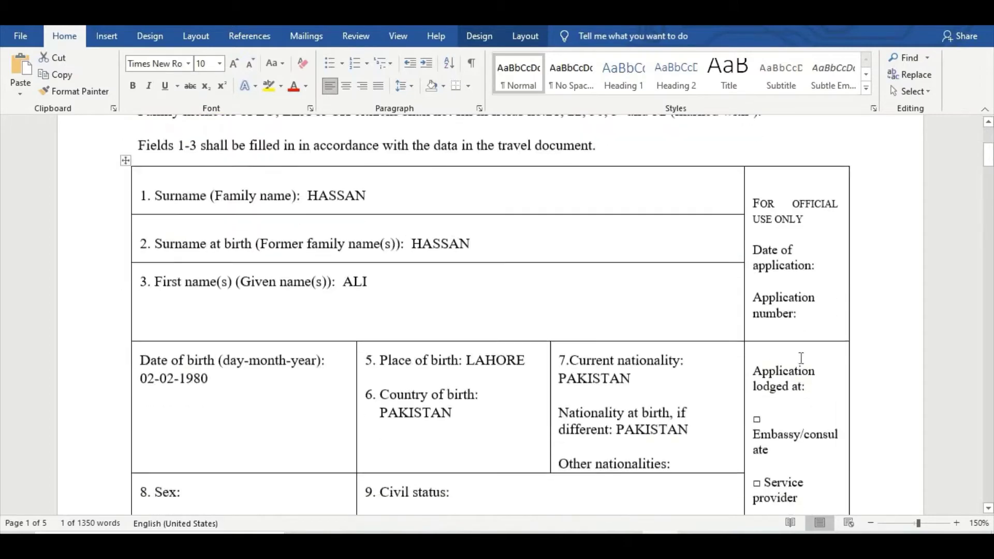
{"action": "scroll", "coordinate": [801, 337], "scroll_direction": "down", "scroll_amount": 10}
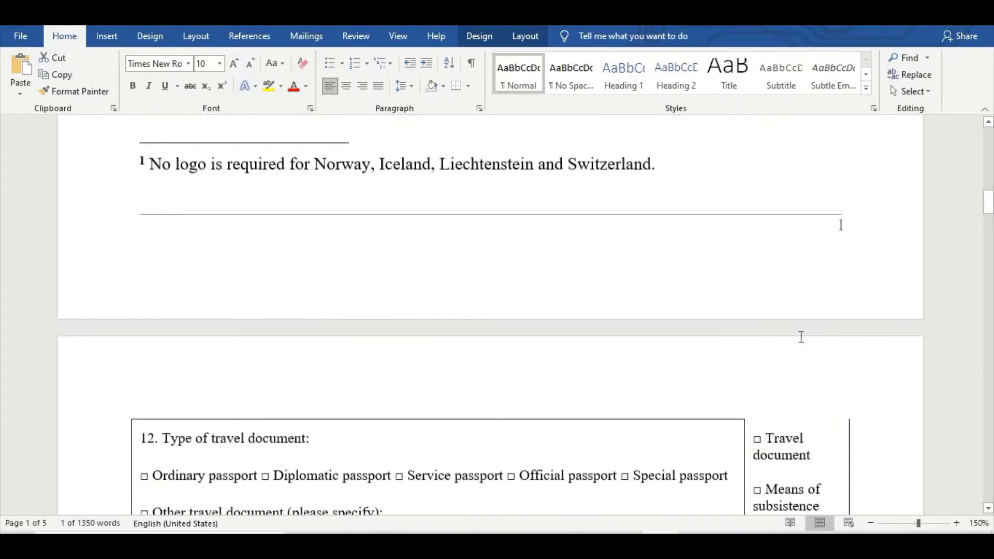
{"action": "scroll", "coordinate": [792, 383], "scroll_direction": "down", "scroll_amount": 7}
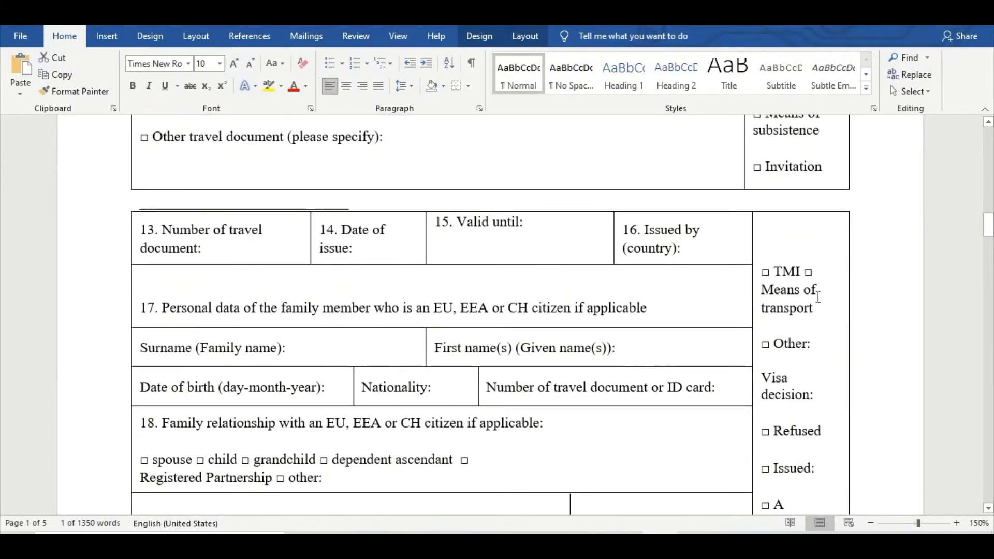
{"action": "scroll", "coordinate": [792, 397], "scroll_direction": "down", "scroll_amount": 13}
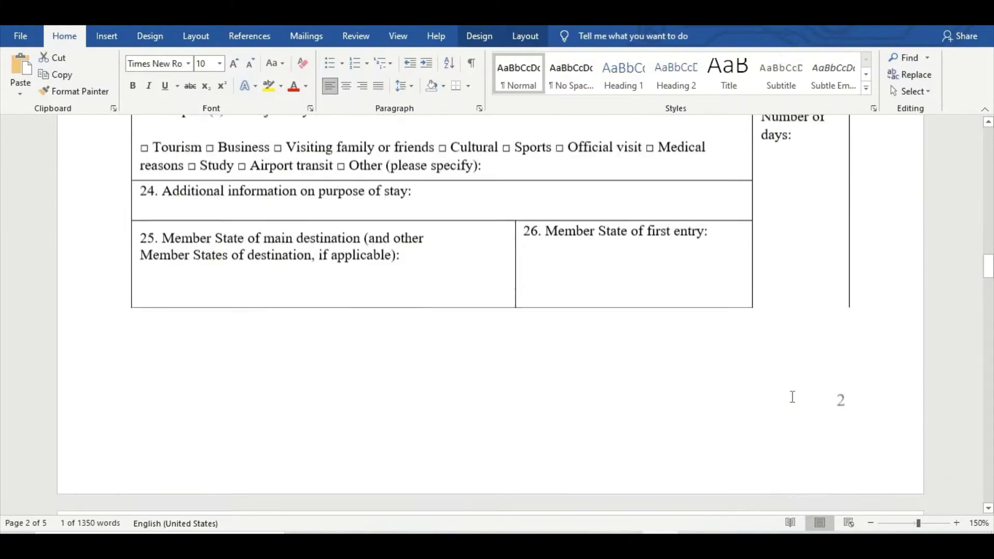
{"action": "scroll", "coordinate": [792, 396], "scroll_direction": "up", "scroll_amount": 10}
{"action": "scroll", "coordinate": [792, 397], "scroll_direction": "up", "scroll_amount": 20}
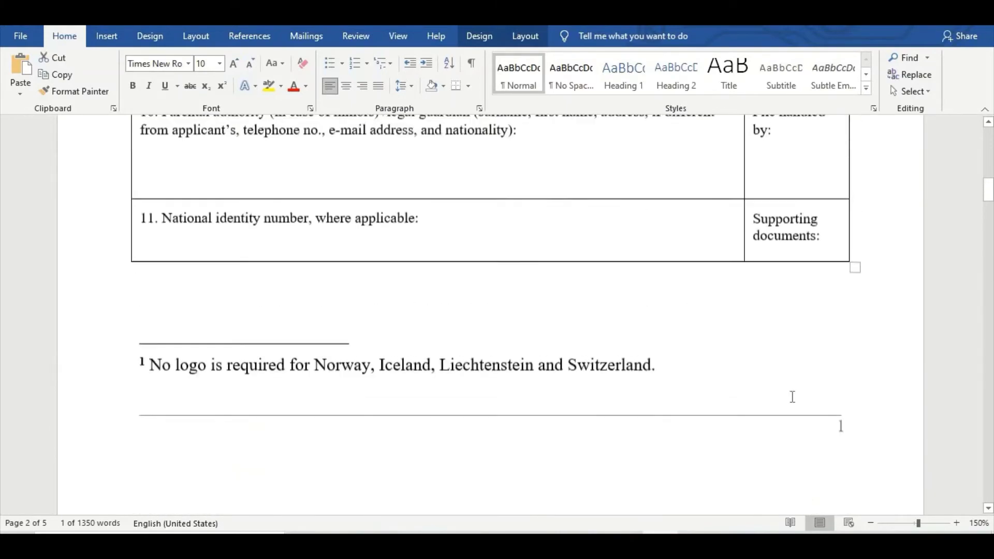
{"action": "scroll", "coordinate": [792, 396], "scroll_direction": "down", "scroll_amount": 5}
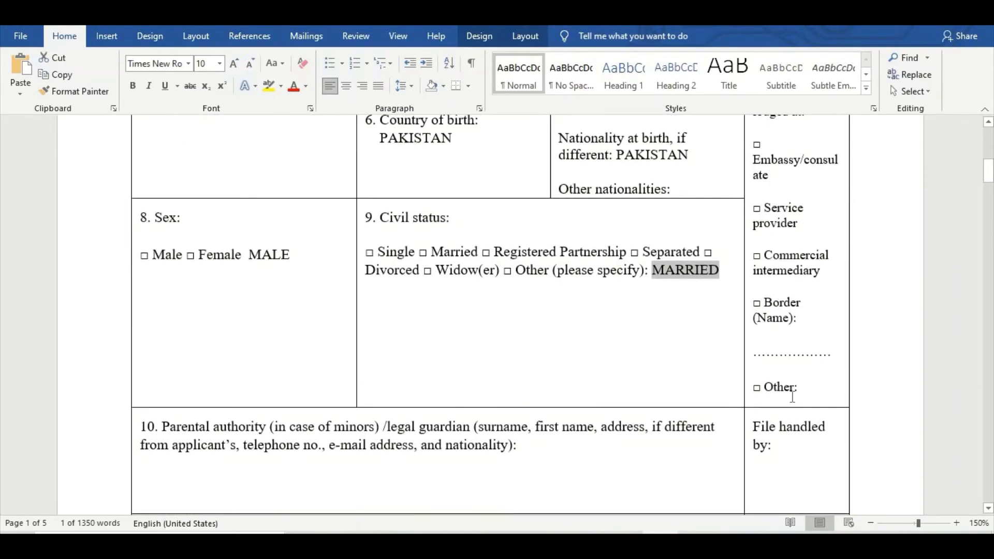
{"action": "scroll", "coordinate": [793, 396], "scroll_direction": "down", "scroll_amount": 2}
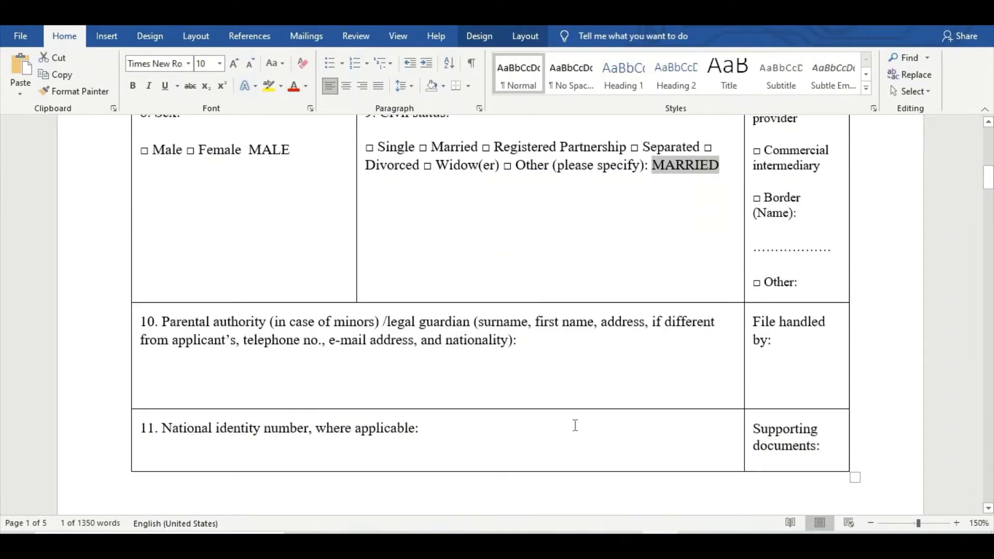
{"action": "left_click", "coordinate": [548, 345]}
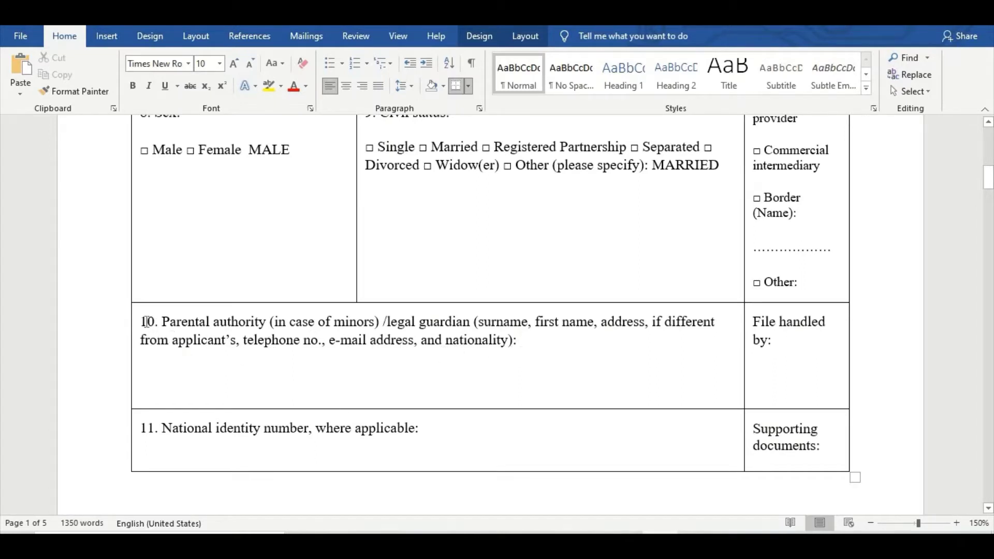
Type the inviting person's full name and home address after the field 10 label.
{"action": "left_click_drag", "start_coordinate": [143, 322], "coordinate": [527, 342]}
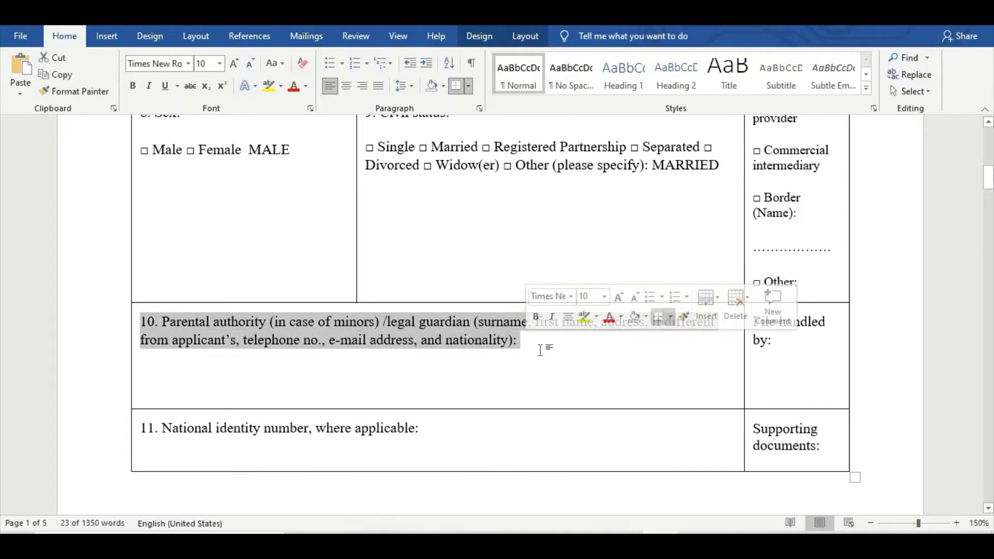
{"action": "left_click", "coordinate": [556, 377]}
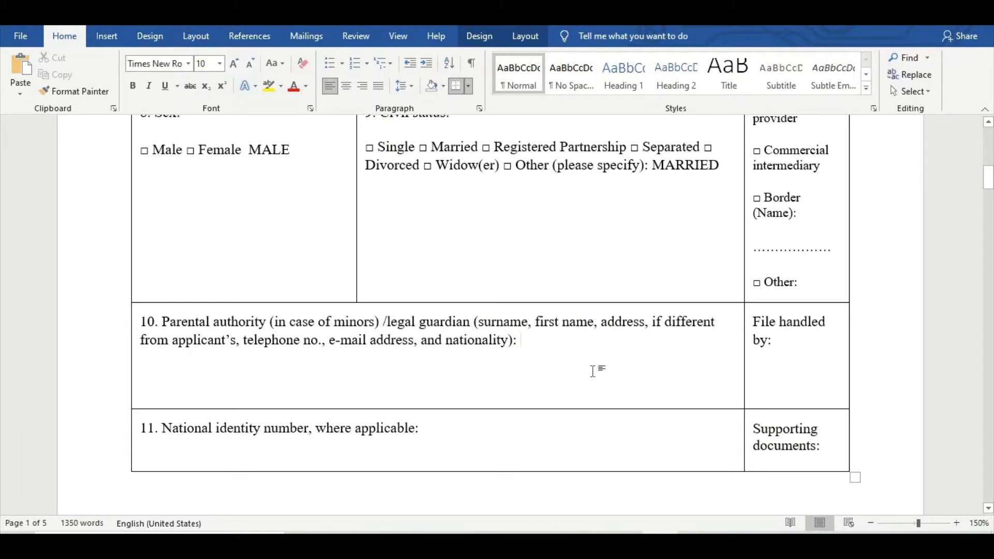
{"action": "type", "text": "A"}
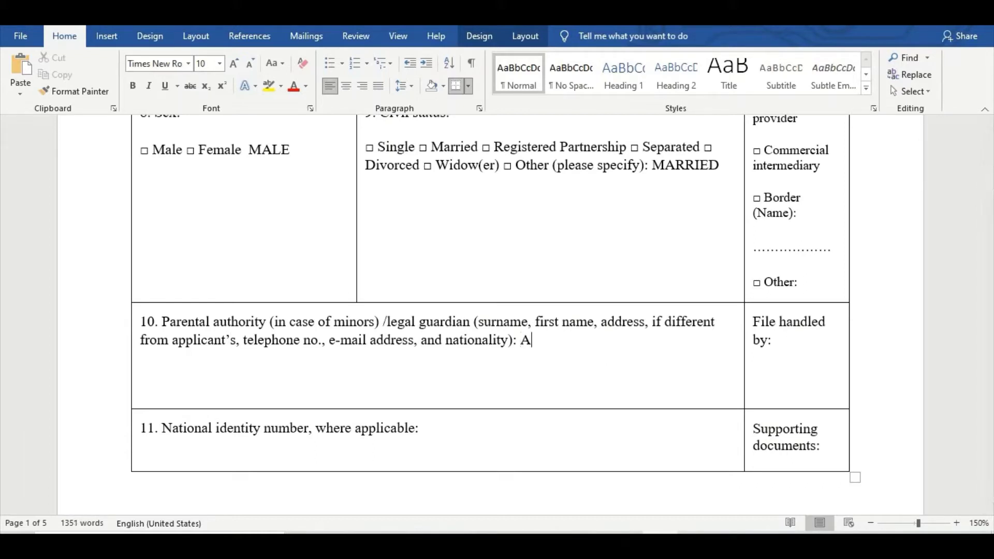
{"action": "key", "text": "BackSpace"}
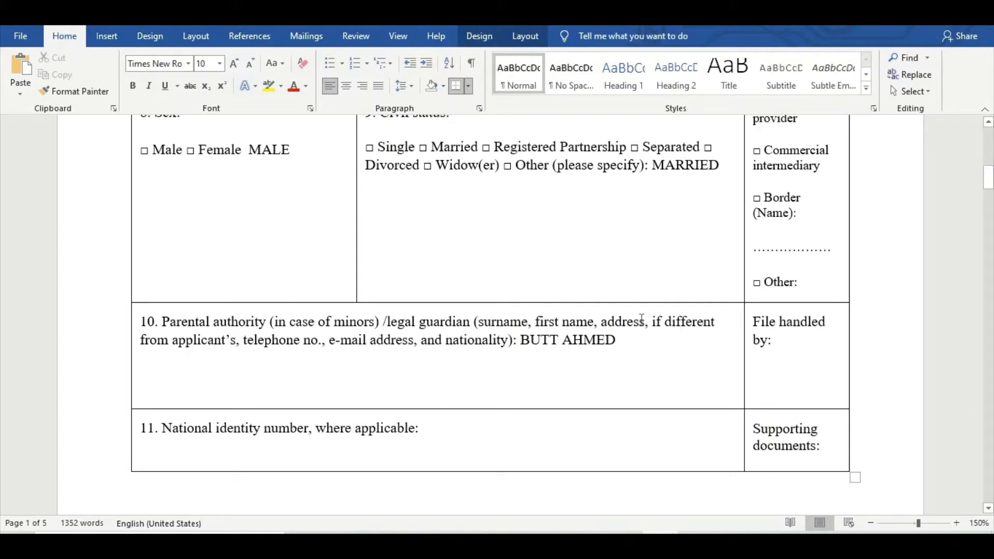
{"action": "type", "text": "DHA "}
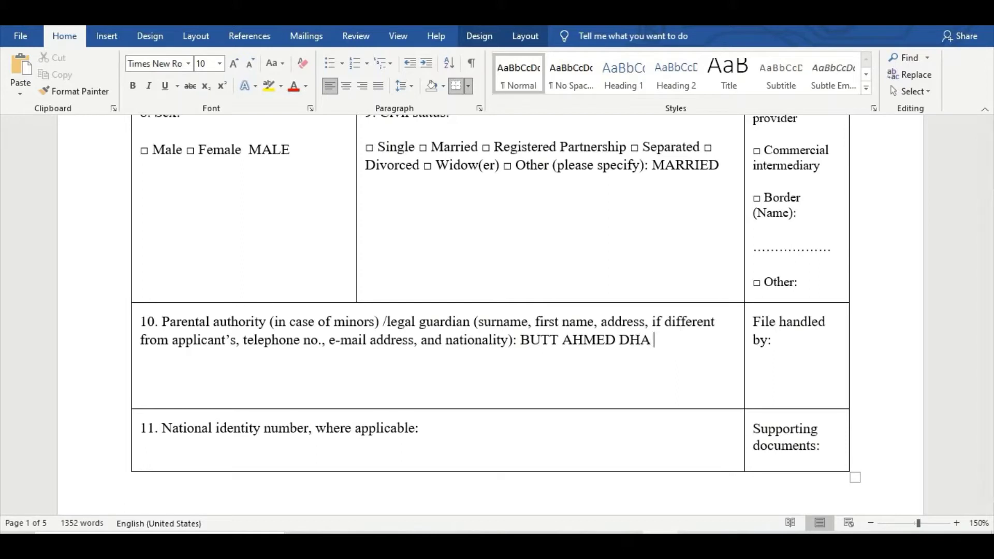
{"action": "type", "text": "LAHORE"}
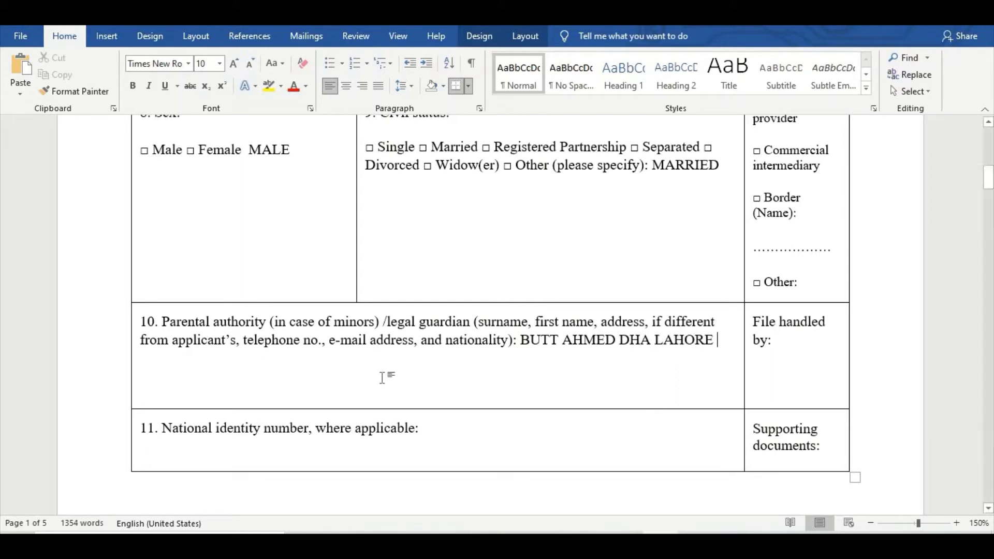
{"action": "left_click", "coordinate": [173, 377]}
{"action": "left_click", "coordinate": [740, 337]}
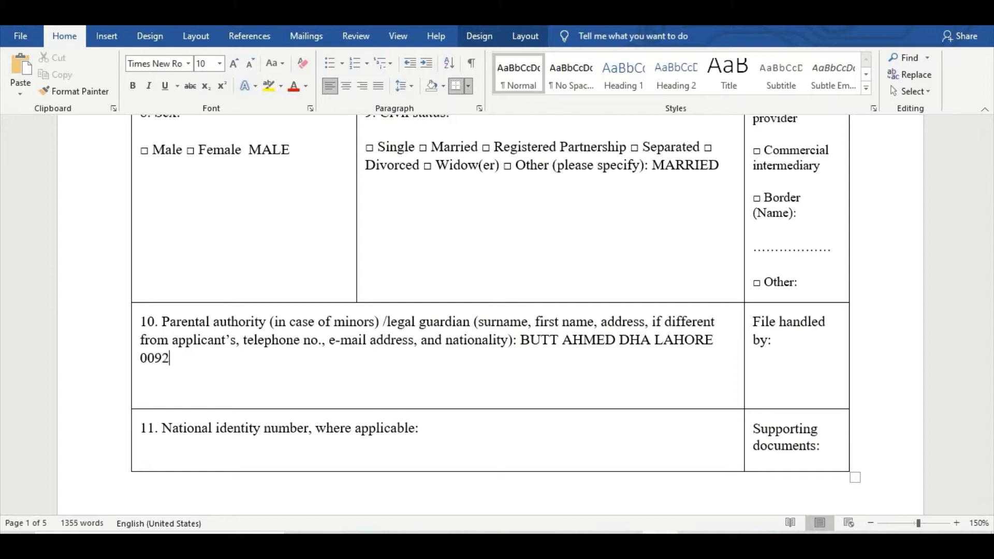
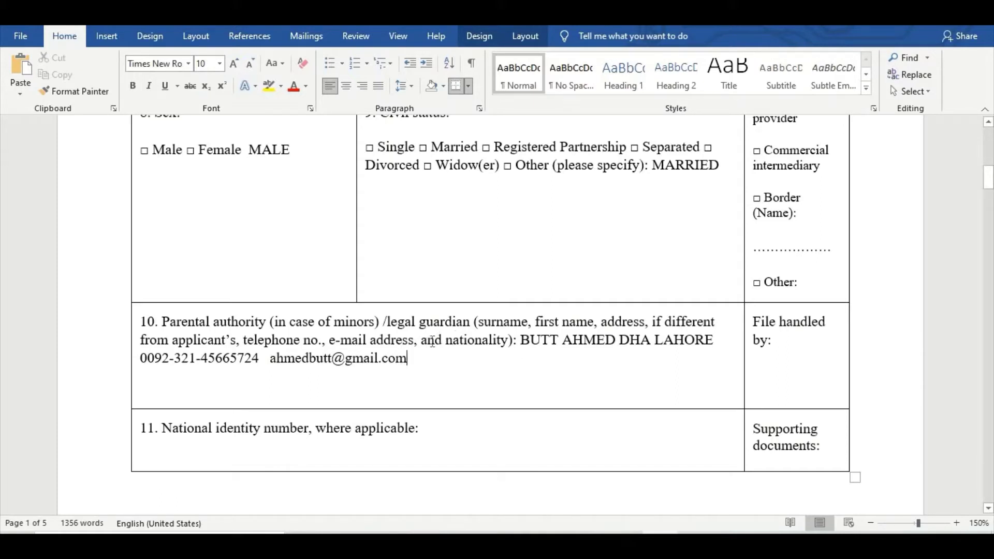
Add the person's phone number, e-mail address and 'pakistani' nationality to field 10.
{"action": "type", "text": "p"}
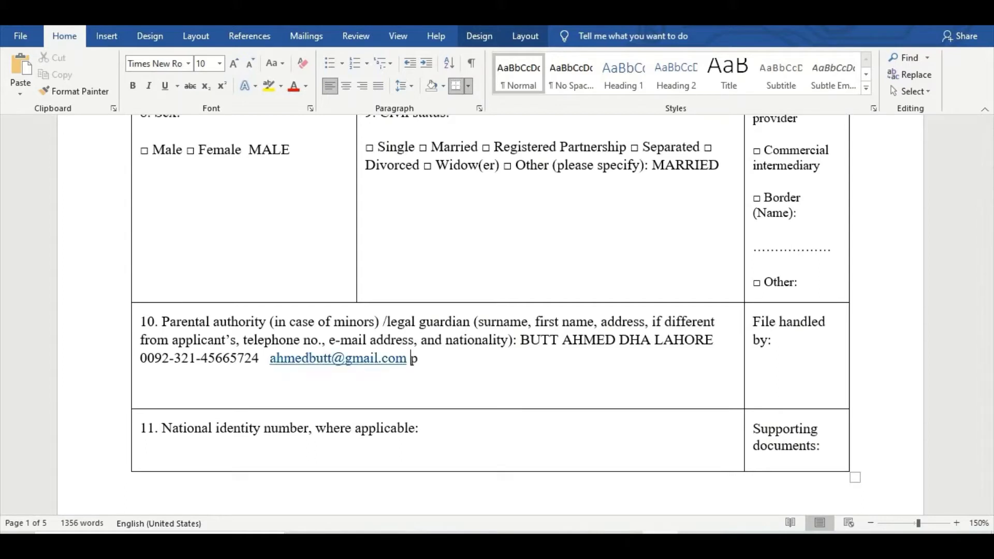
{"action": "type", "text": "akistani"}
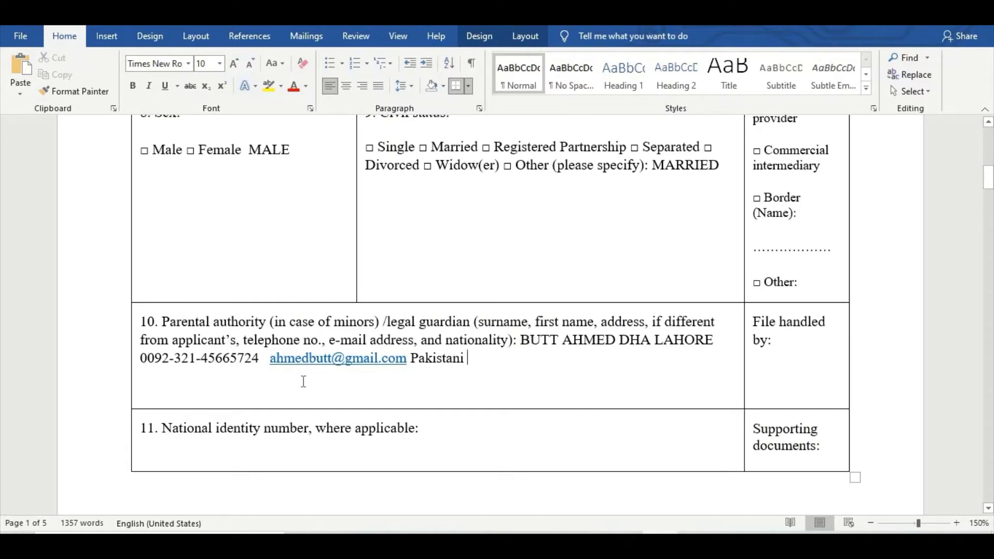
Type the applicant's national identity number after 'where applicable:' in field 11.
{"action": "scroll", "coordinate": [303, 382], "scroll_direction": "down", "scroll_amount": 2}
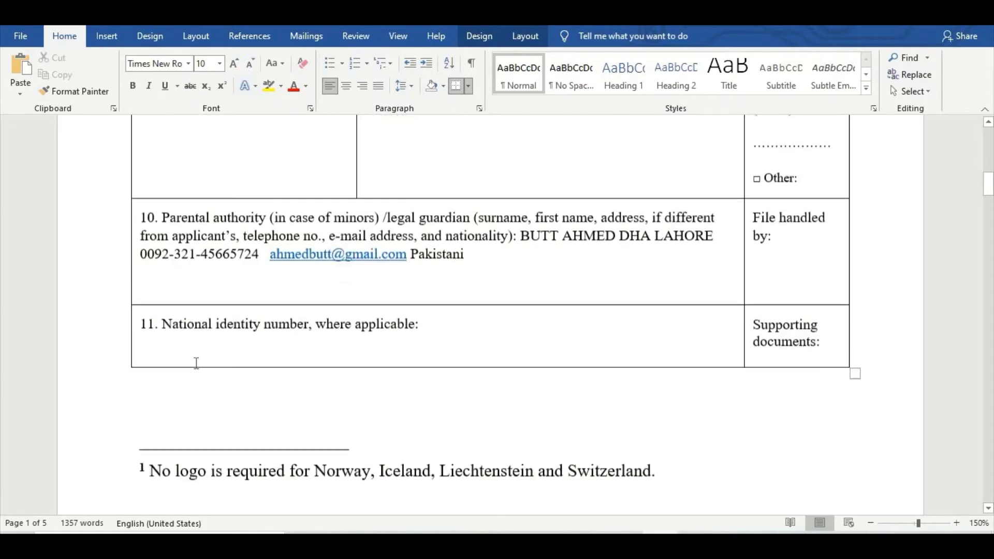
{"action": "left_click", "coordinate": [423, 326]}
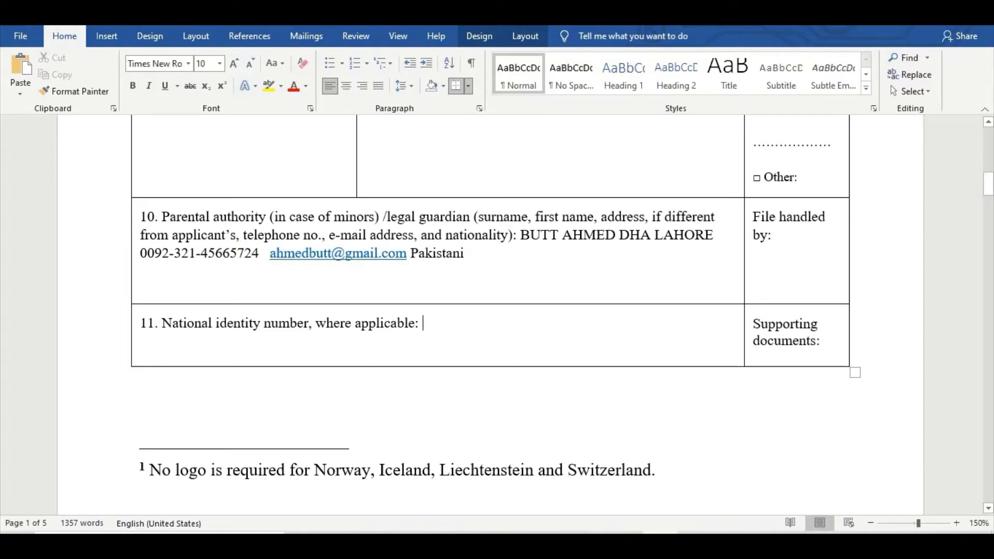
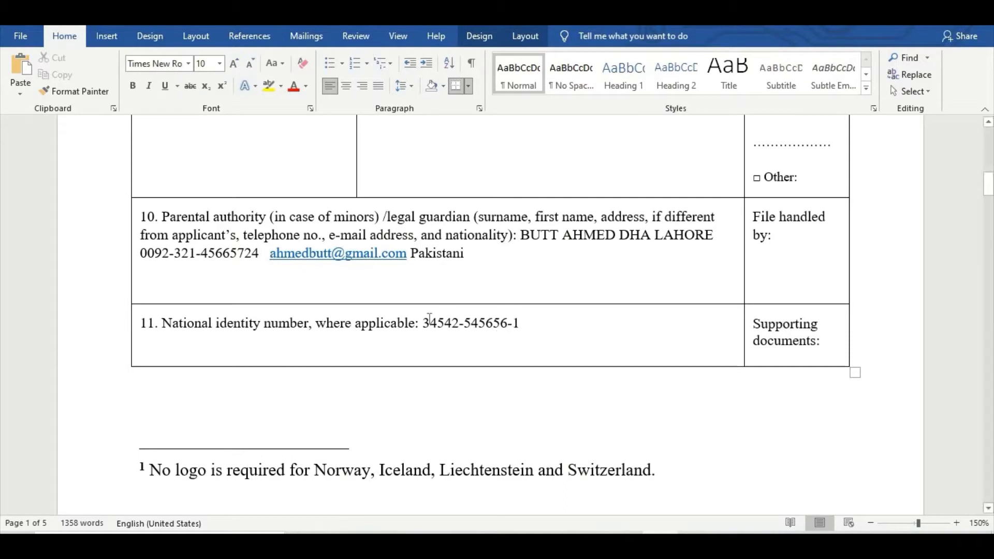
{"action": "left_click_drag", "start_coordinate": [418, 322], "coordinate": [520, 322]}
{"action": "scroll", "coordinate": [245, 427], "scroll_direction": "down", "scroll_amount": 3}
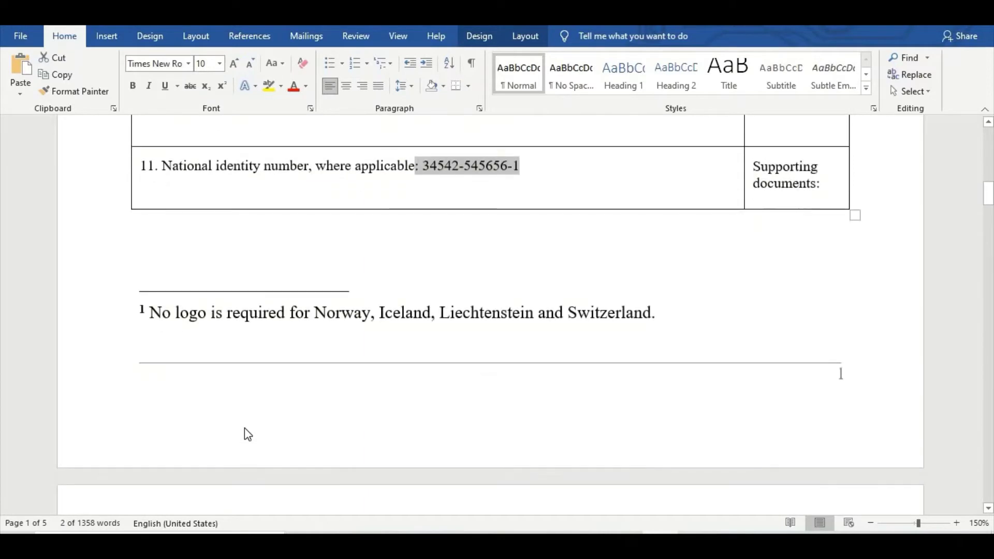
{"action": "scroll", "coordinate": [245, 427], "scroll_direction": "down", "scroll_amount": 1}
{"action": "scroll", "coordinate": [244, 428], "scroll_direction": "down", "scroll_amount": 5}
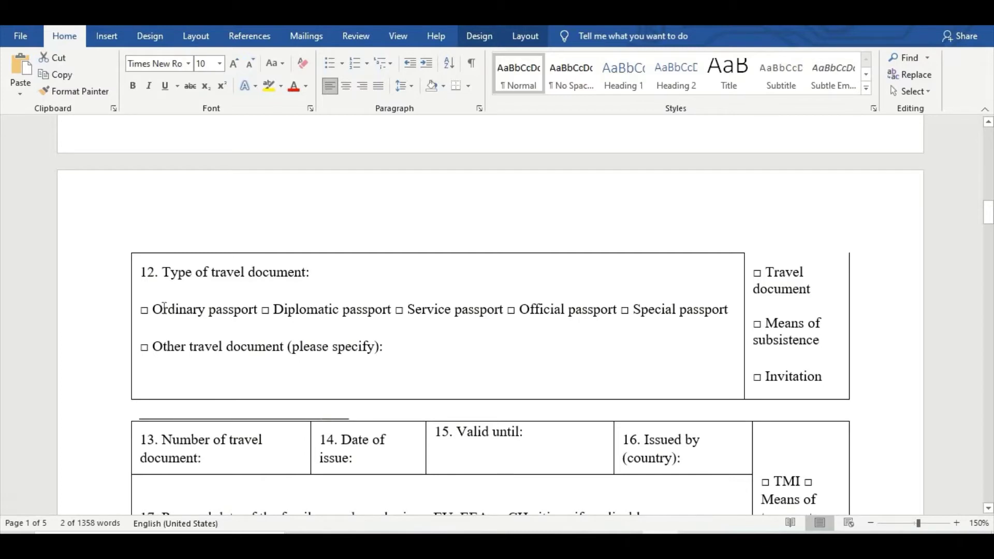
Specify 'ordinary passport' as the other travel document type in field 12.
{"action": "scroll", "coordinate": [164, 309], "scroll_direction": "up", "scroll_amount": 2}
{"action": "scroll", "coordinate": [163, 306], "scroll_direction": "down", "scroll_amount": 1}
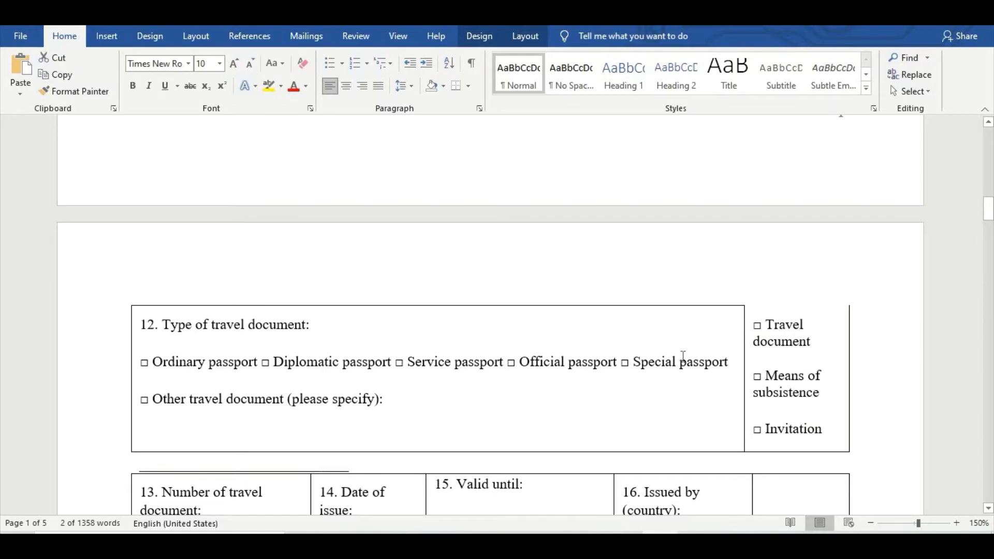
{"action": "left_click", "coordinate": [422, 404]}
{"action": "type", "text": "ordinary"}
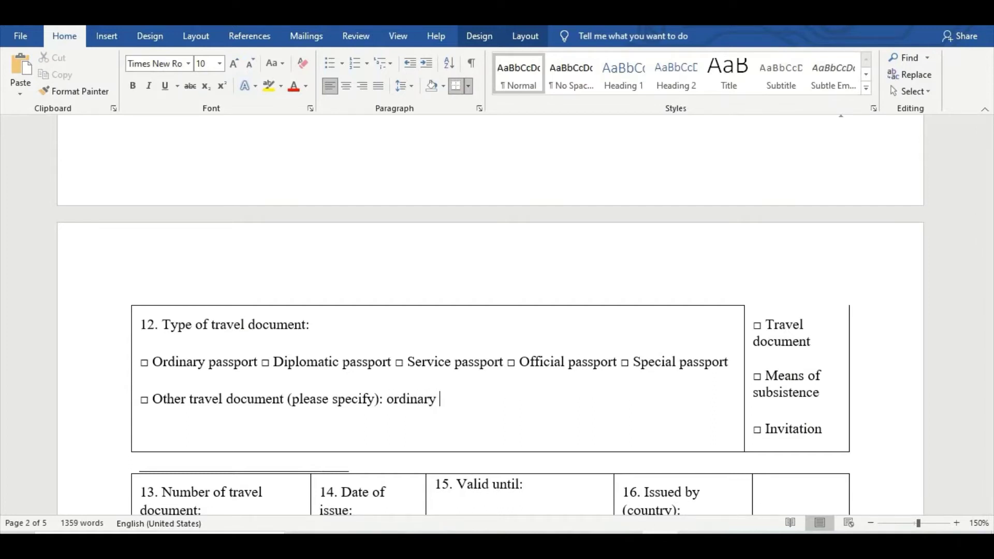
{"action": "type", "text": " passport"}
{"action": "left_click_drag", "start_coordinate": [400, 403], "coordinate": [489, 403]}
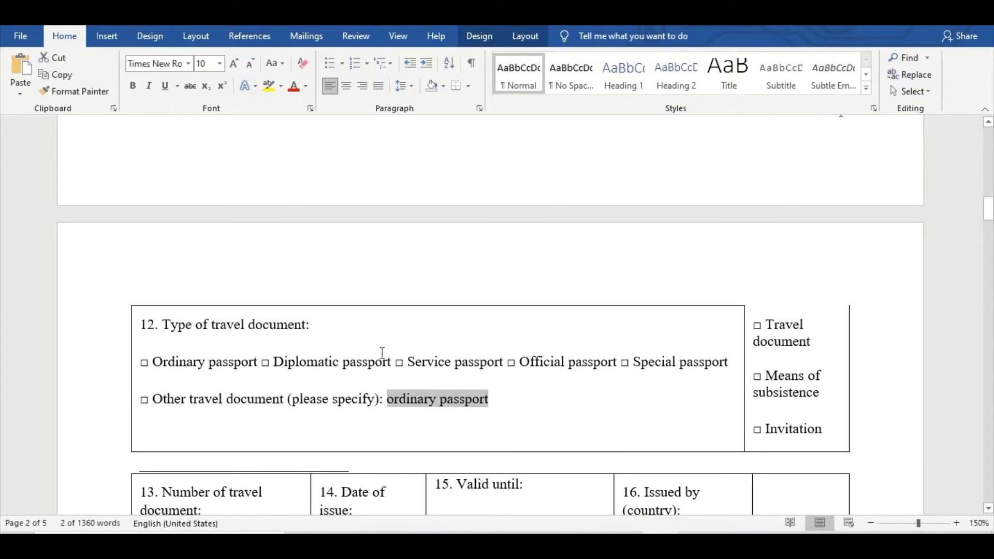
{"action": "scroll", "coordinate": [382, 353], "scroll_direction": "down", "scroll_amount": 3}
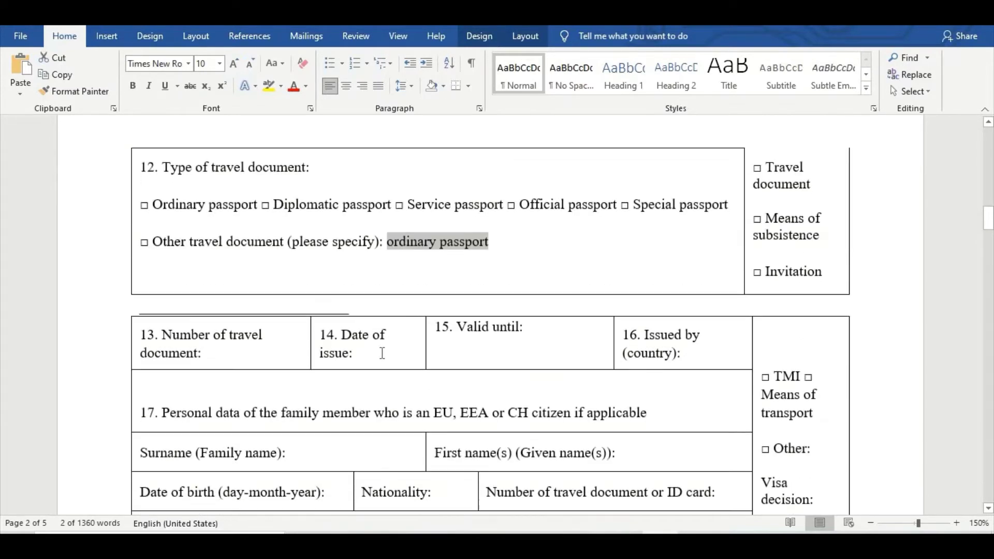
Enter the travel document number in field 13 and issue date 01-01-2019.
{"action": "left_click", "coordinate": [235, 353]}
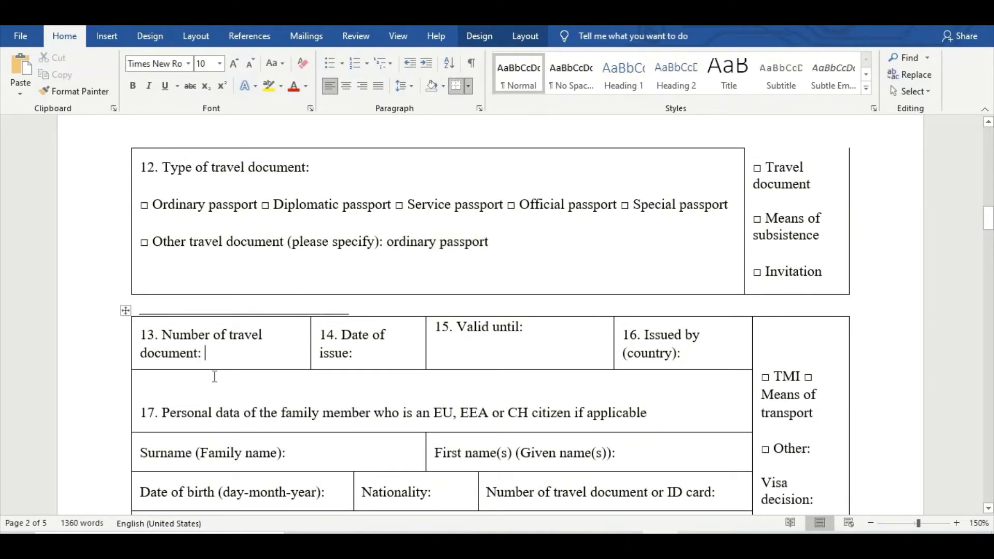
{"action": "type", "text": "e"}
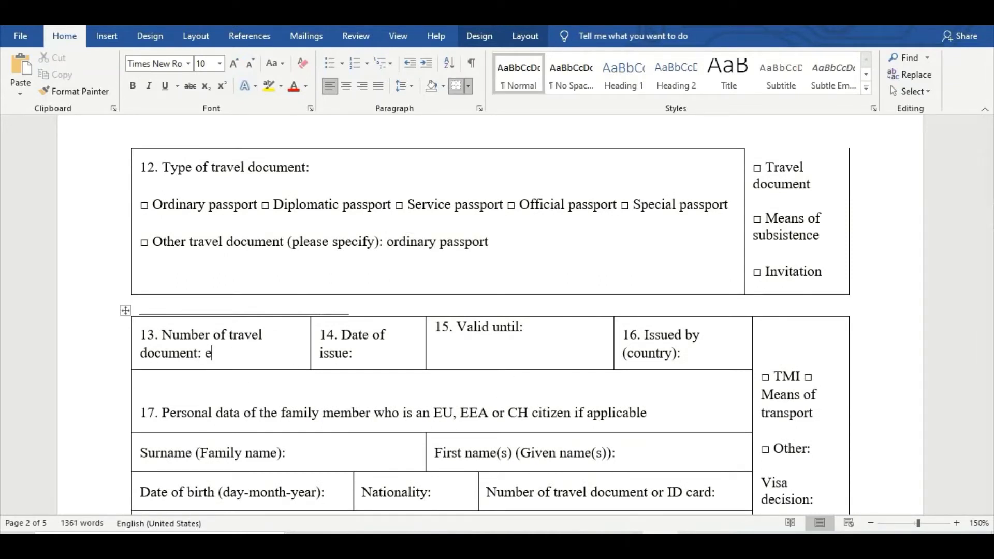
{"action": "key", "text": "BackSpace"}
{"action": "type", "text": "4"}
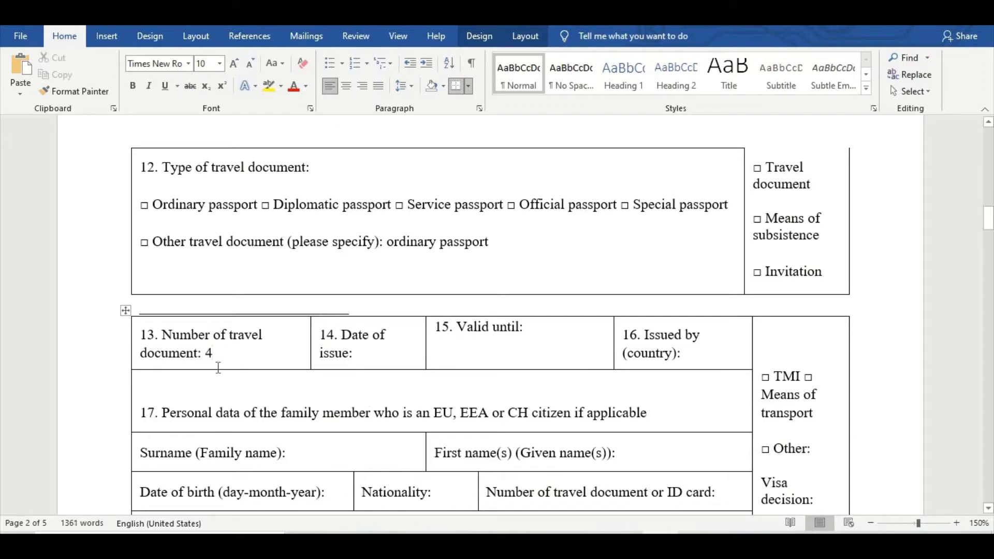
{"action": "left_click_drag", "start_coordinate": [212, 354], "coordinate": [197, 354]}
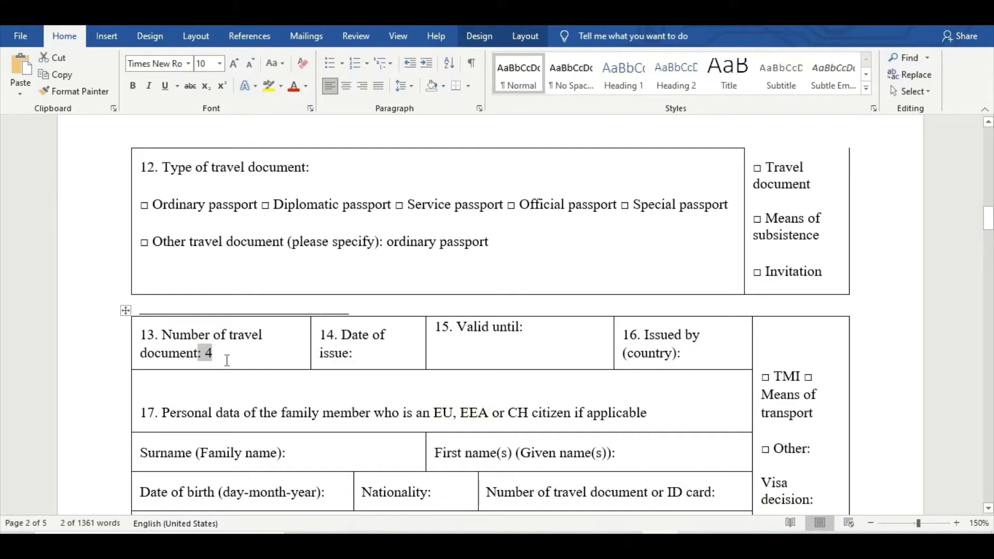
{"action": "left_click", "coordinate": [368, 361]}
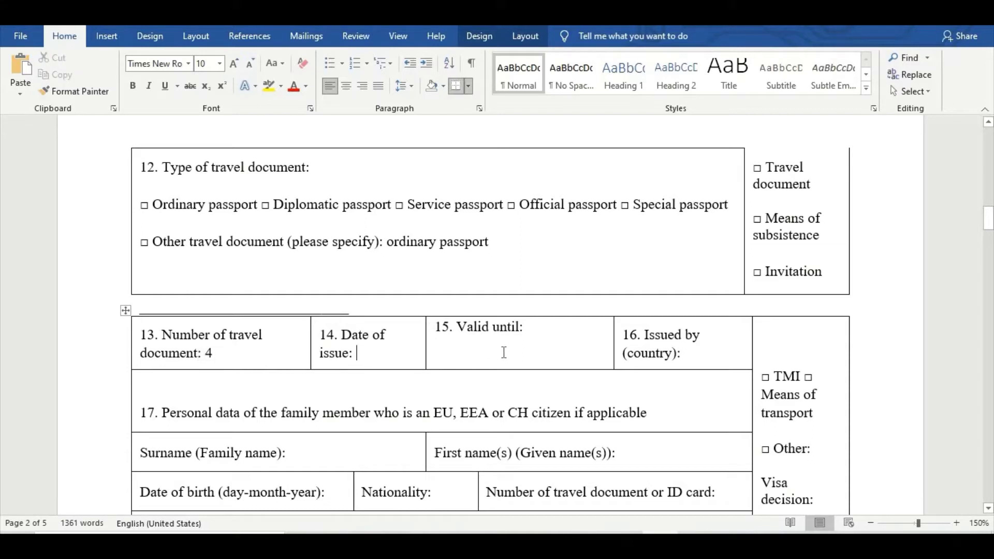
{"action": "type", "text": "01-01-"}
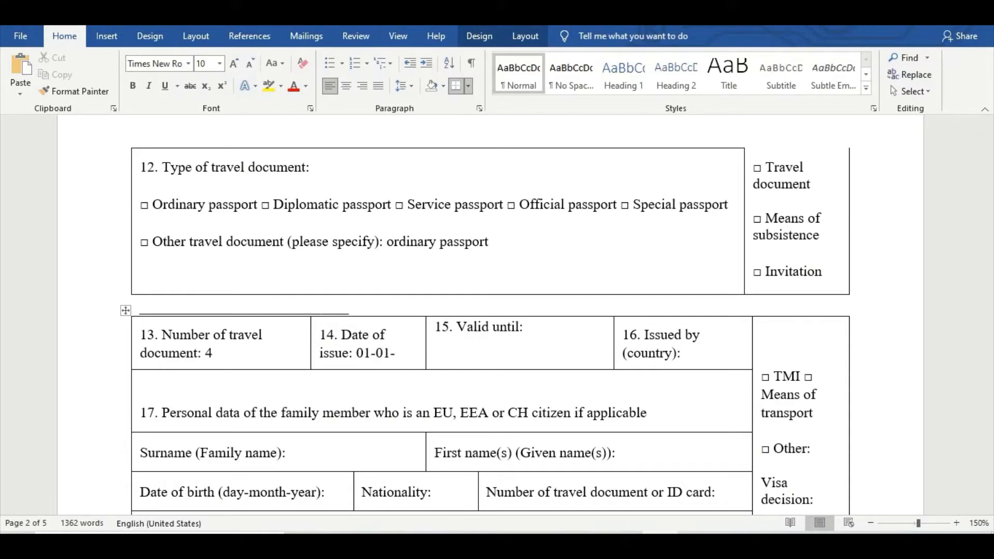
{"action": "type", "text": "2019"}
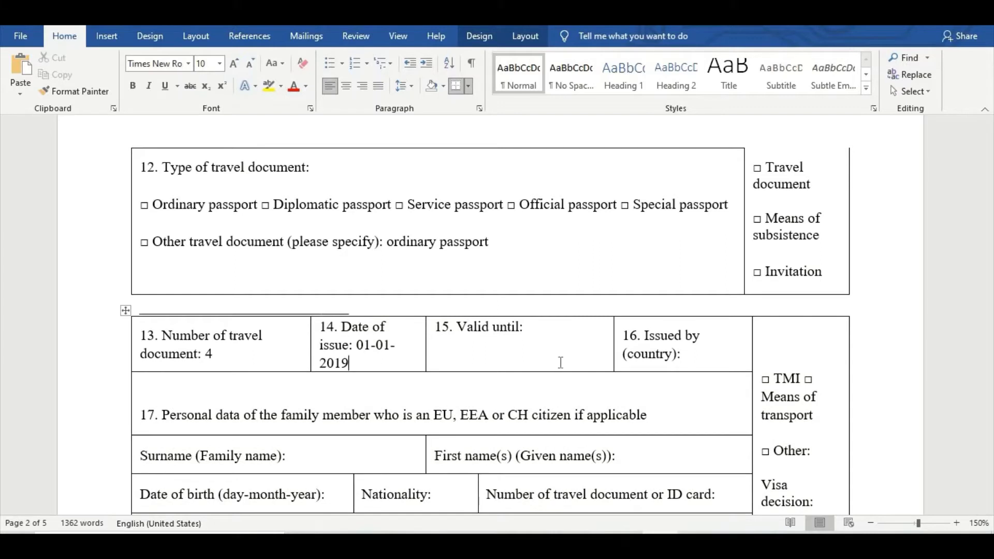
Enter validity 01-02-2024 and issuing country PAKISTAN in fields 15 and 16.
{"action": "left_click", "coordinate": [560, 334]}
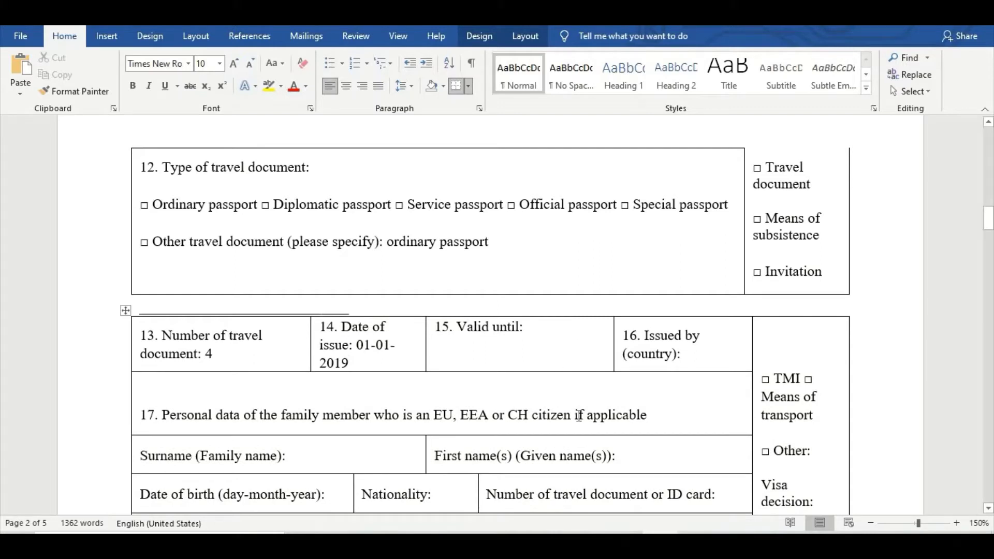
{"action": "type", "text": "01"}
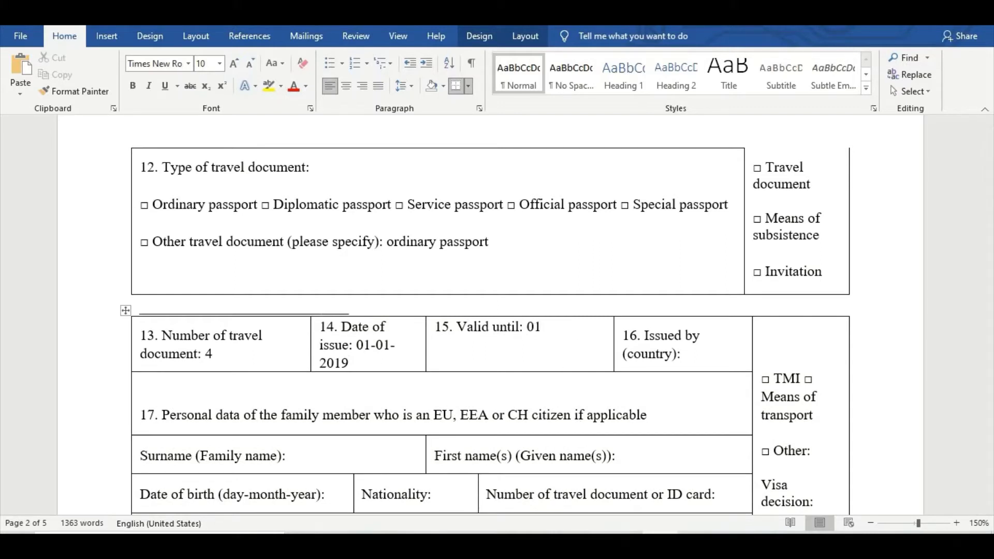
{"action": "type", "text": "-02"}
{"action": "type", "text": "-2024"}
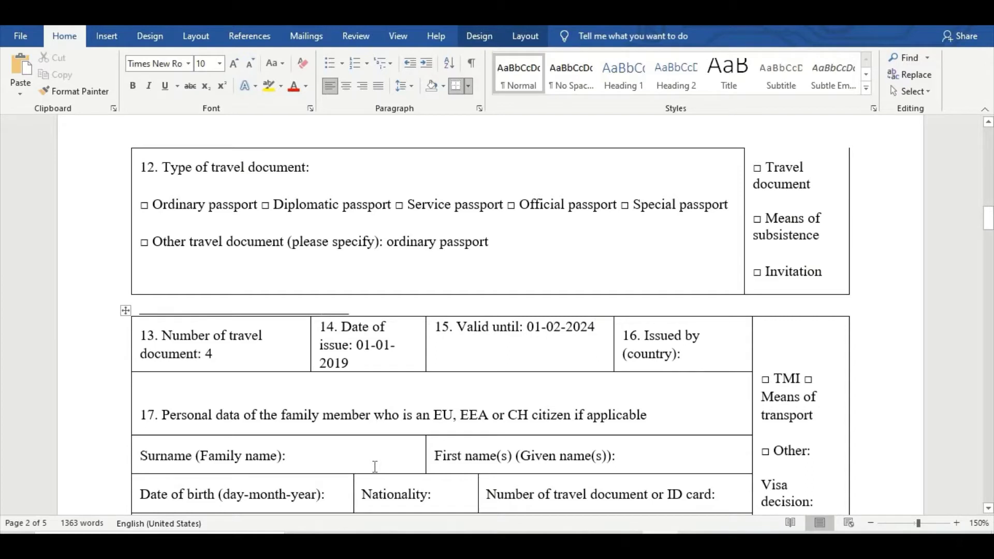
{"action": "left_click", "coordinate": [685, 355]}
{"action": "type", "text": "pak"}
{"action": "key", "text": "BackSpace"}
{"action": "key", "text": "BackSpace"}
{"action": "key", "text": "BackSpace"}
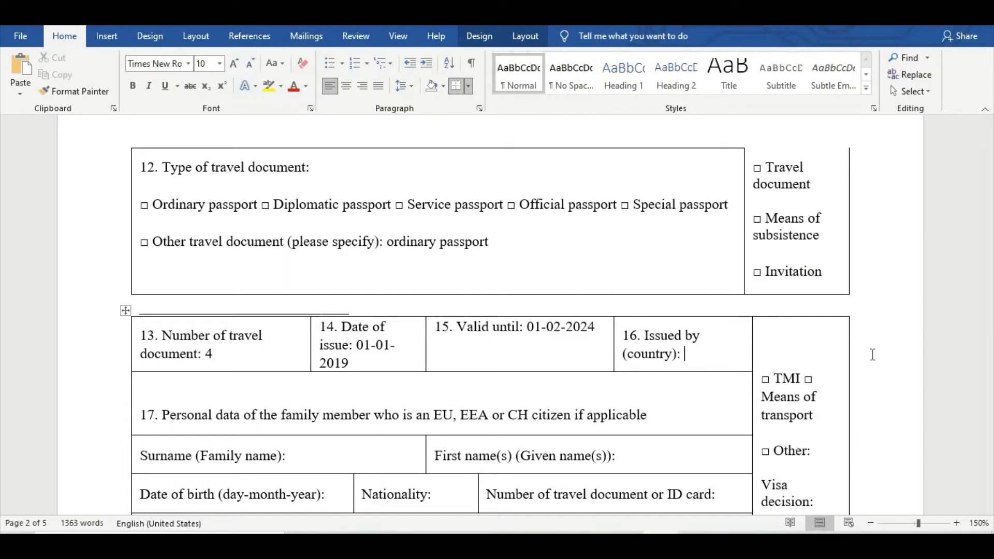
{"action": "type", "text": "PAKISTAN"}
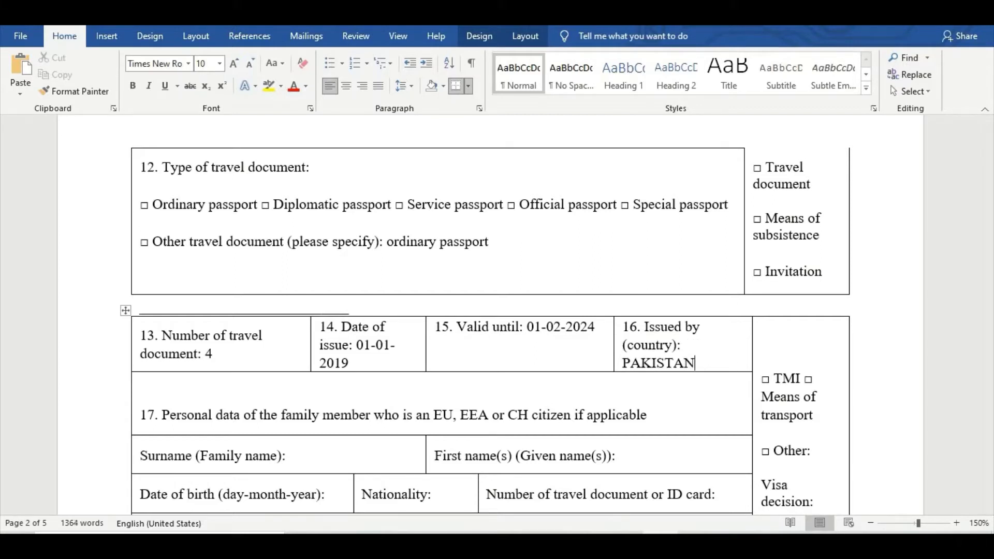
{"action": "scroll", "coordinate": [846, 362], "scroll_direction": "down", "scroll_amount": 1}
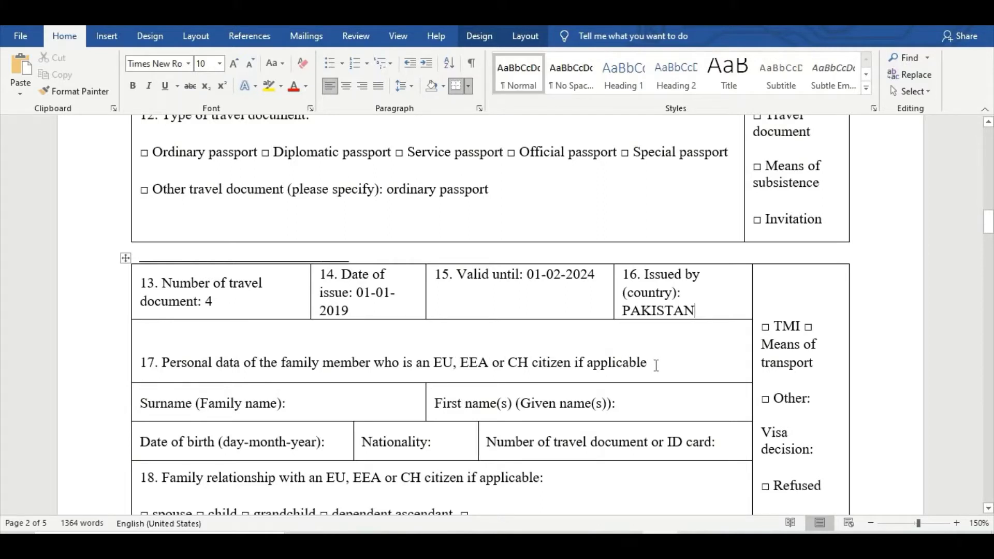
Enter the EU family member's surname and first name in section 17.
{"action": "scroll", "coordinate": [656, 365], "scroll_direction": "down", "scroll_amount": 1}
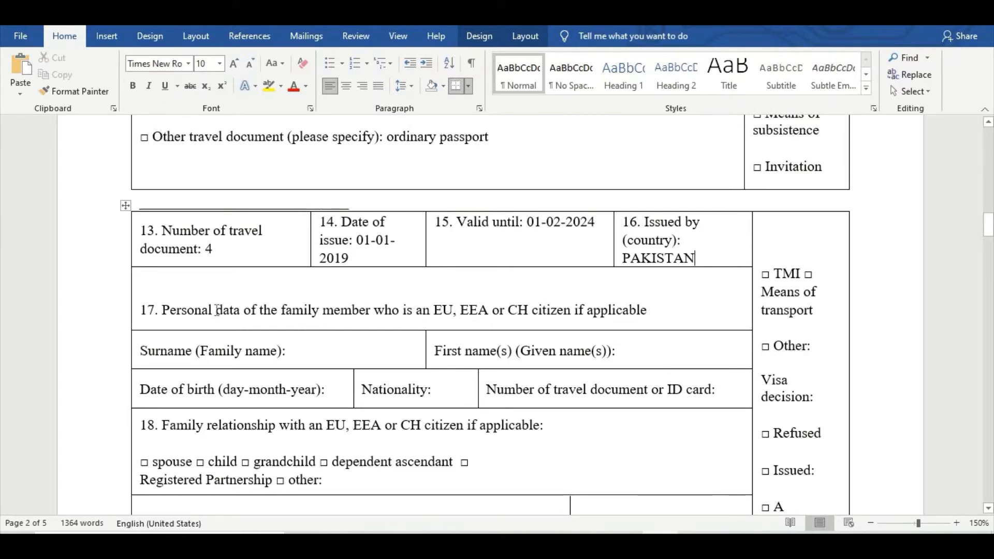
{"action": "left_click_drag", "start_coordinate": [193, 311], "coordinate": [651, 313]}
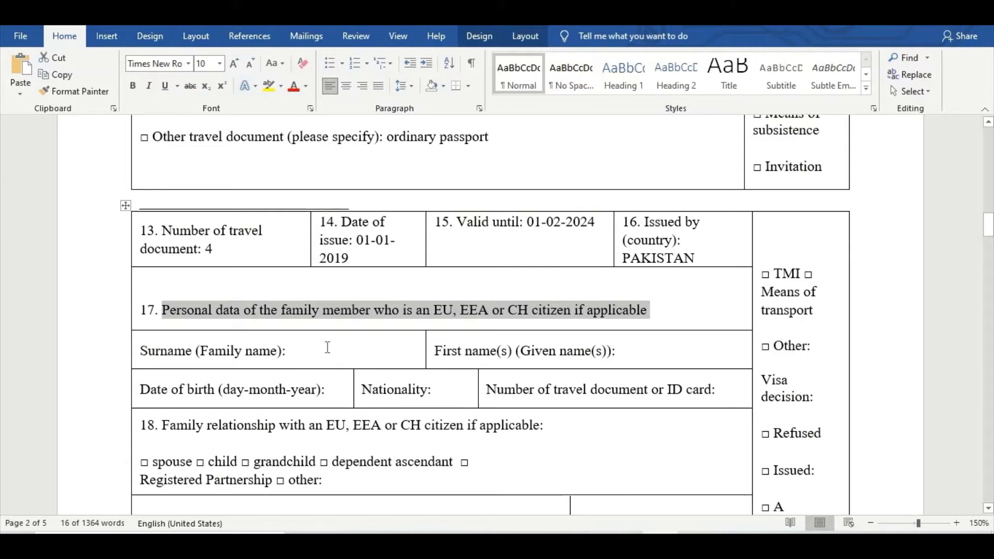
{"action": "left_click", "coordinate": [406, 357]}
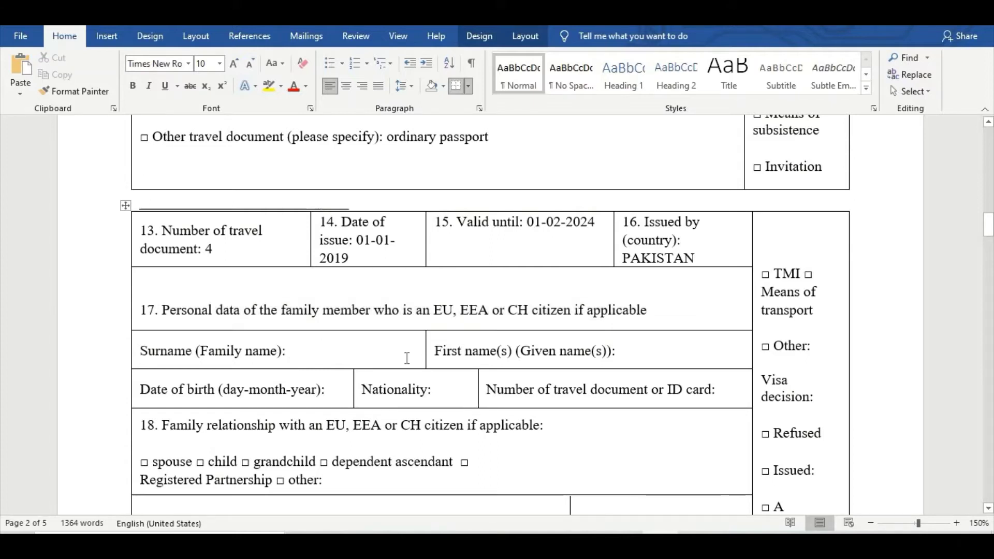
{"action": "left_click", "coordinate": [631, 352]}
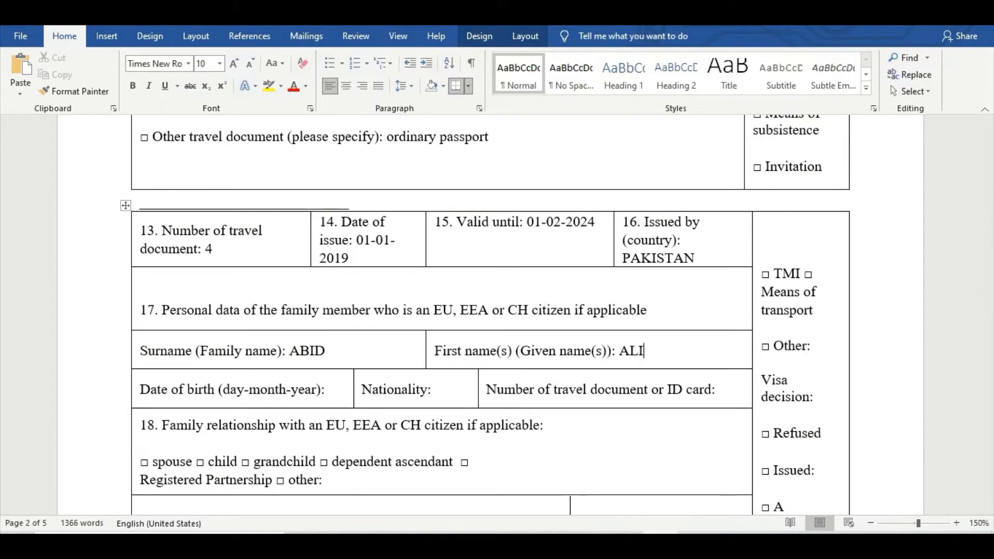
{"action": "double_click", "coordinate": [319, 351]}
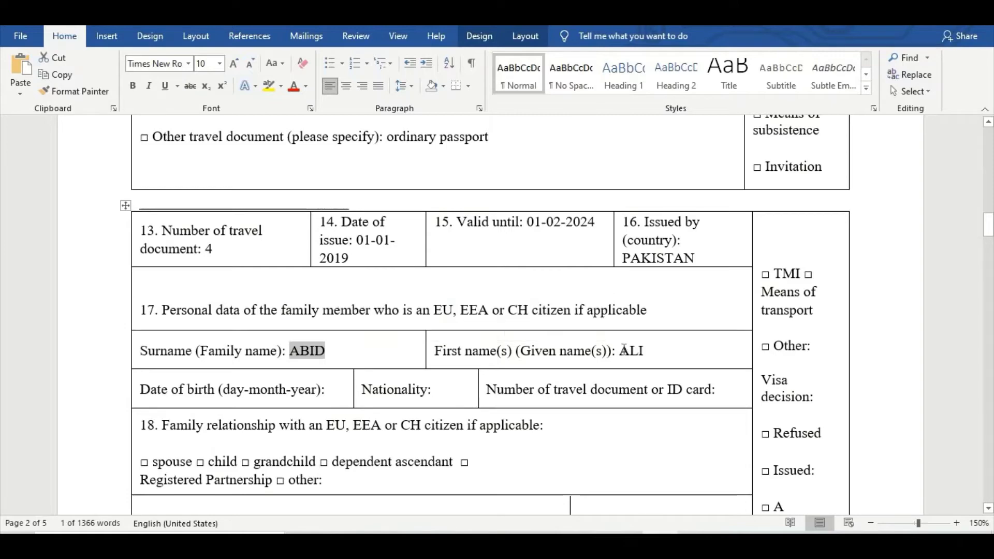
{"action": "double_click", "coordinate": [629, 352]}
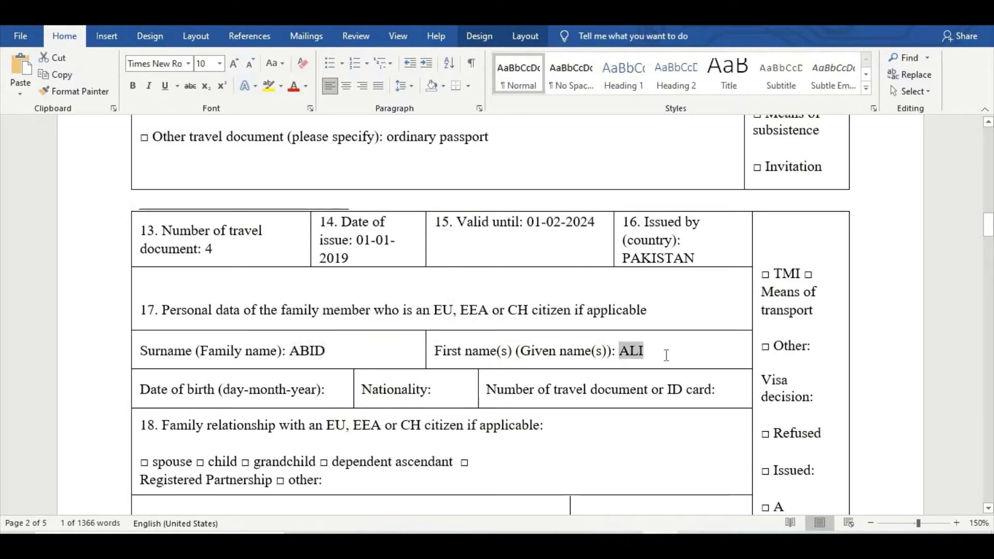
{"action": "left_click", "coordinate": [332, 391]}
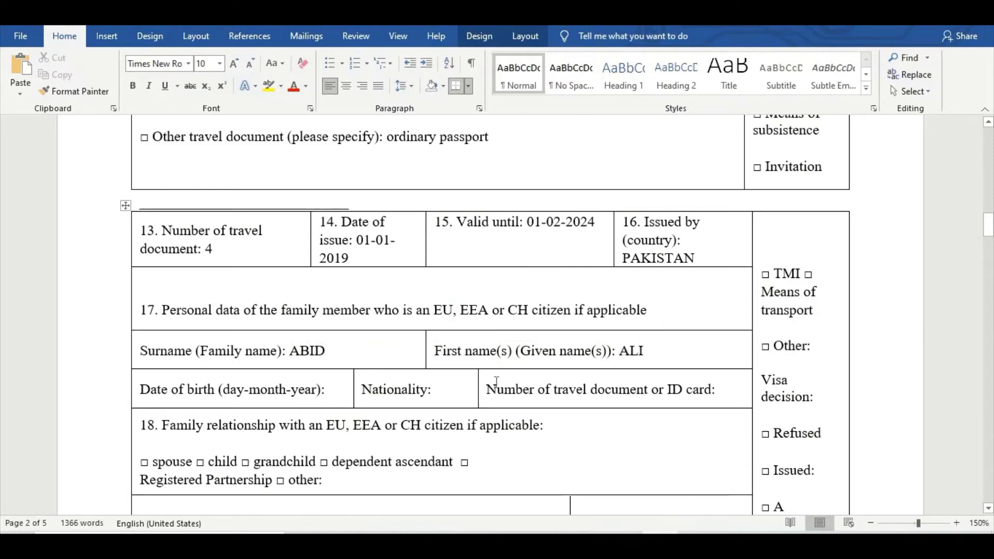
{"action": "type", "text": "0"}
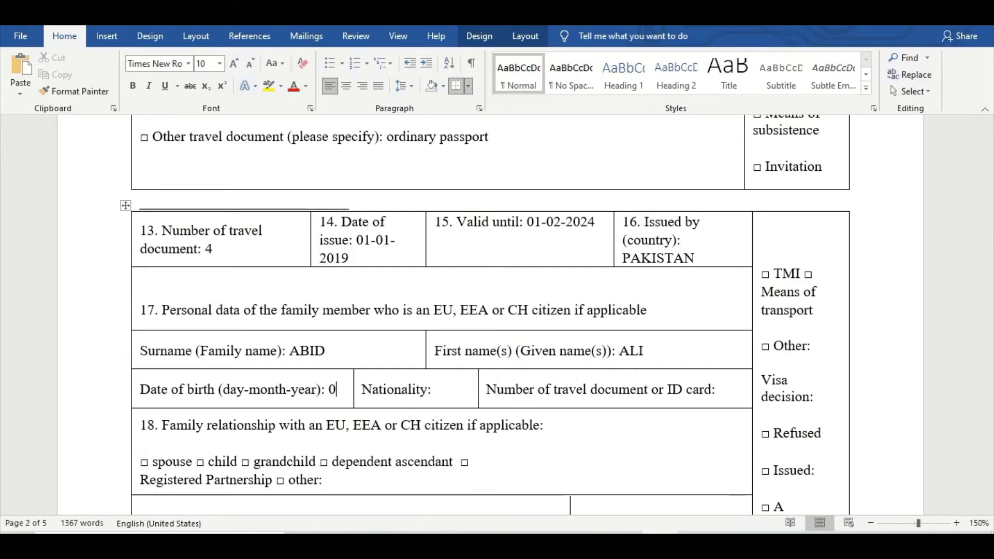
{"action": "type", "text": "1-12"}
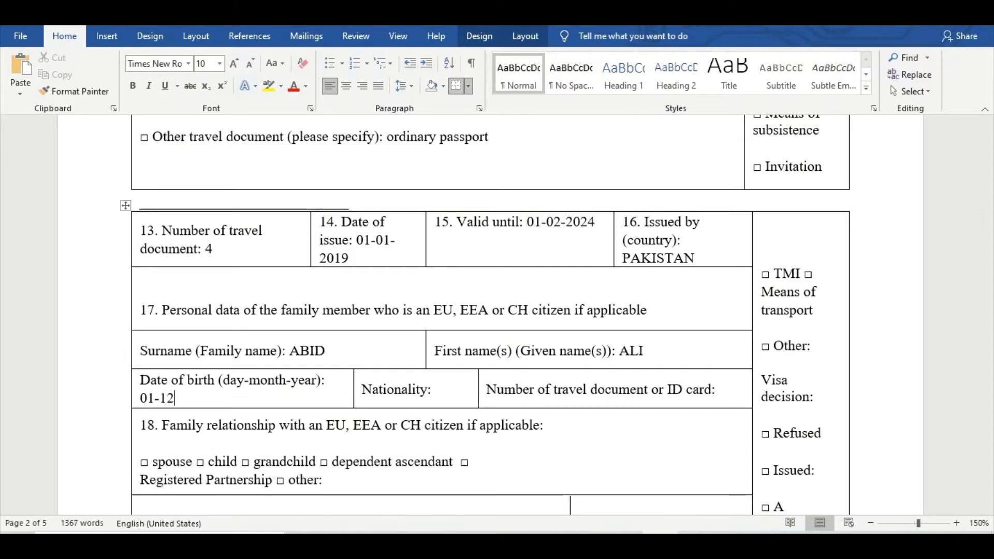
{"action": "type", "text": "-1984"}
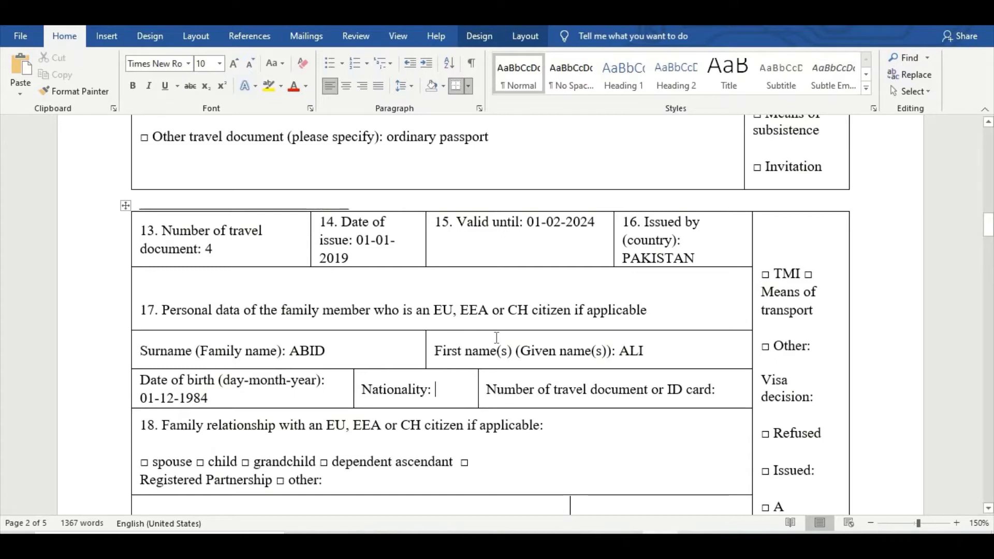
{"action": "type", "text": "POLISH"}
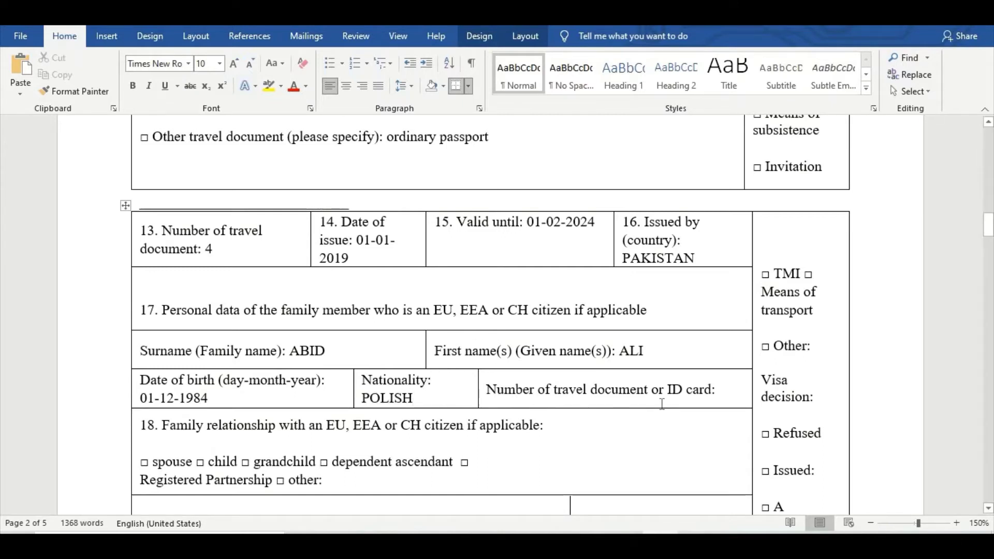
{"action": "left_click", "coordinate": [716, 390]}
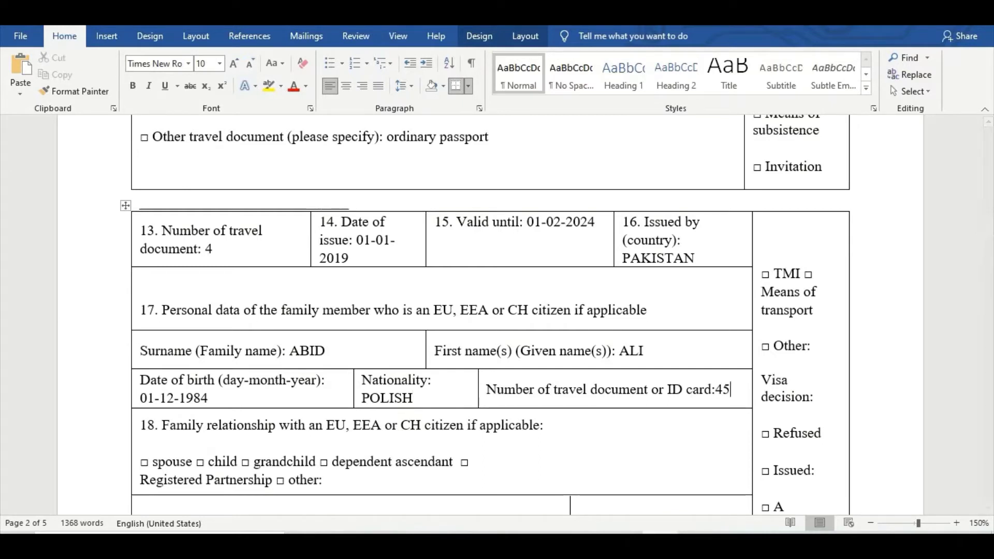
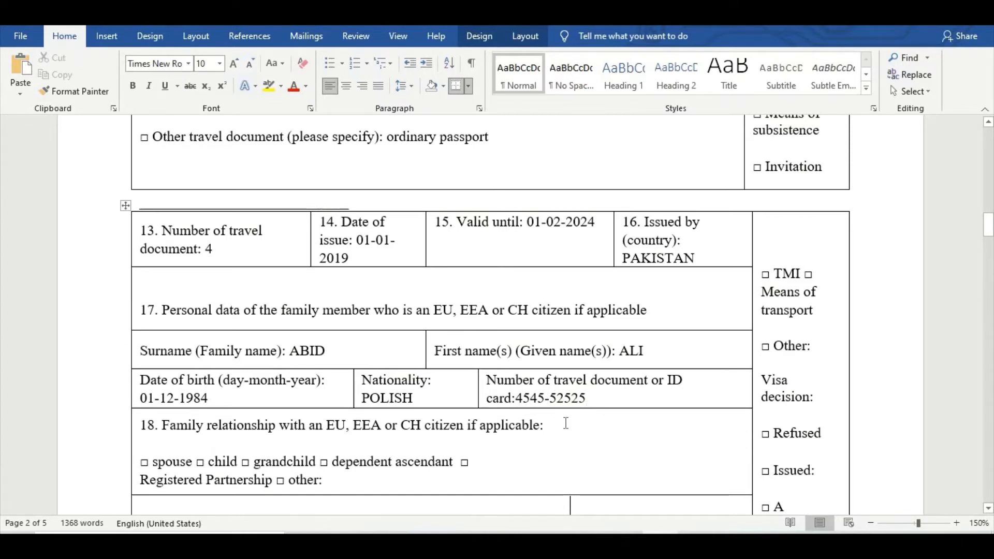
Enter BROTHER as the family relationship.
{"action": "scroll", "coordinate": [189, 441], "scroll_direction": "down", "scroll_amount": 1}
{"action": "scroll", "coordinate": [190, 441], "scroll_direction": "down", "scroll_amount": 1}
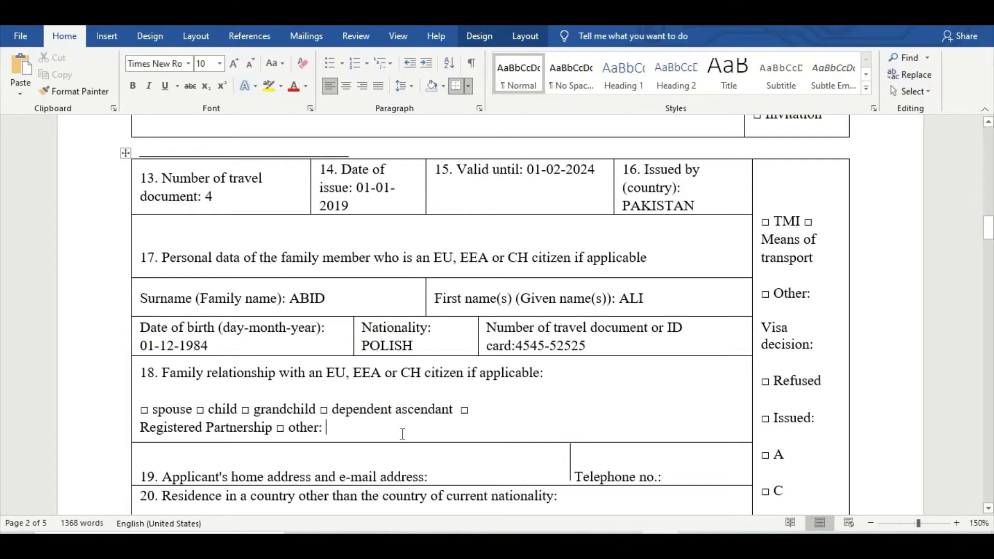
{"action": "type", "text": "BRO"}
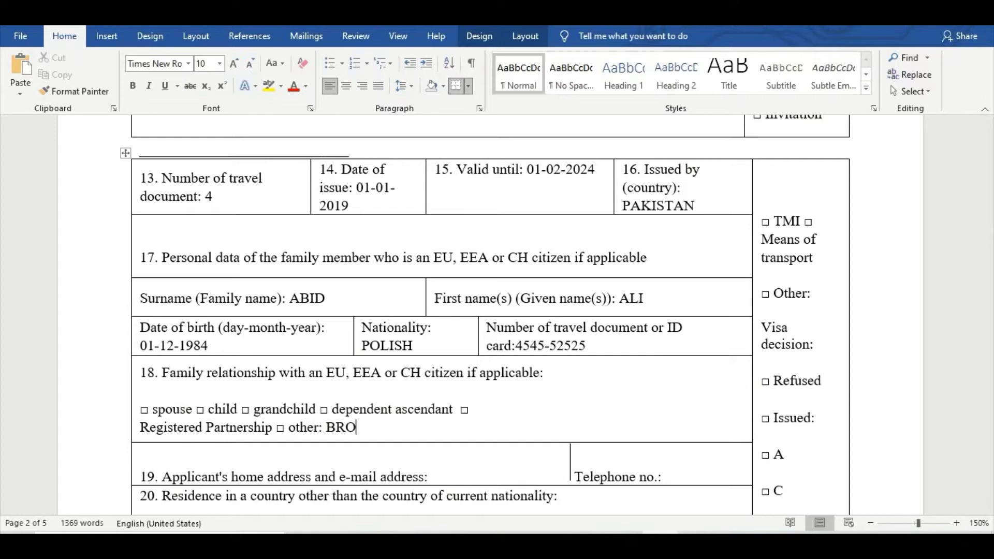
{"action": "type", "text": "THER"}
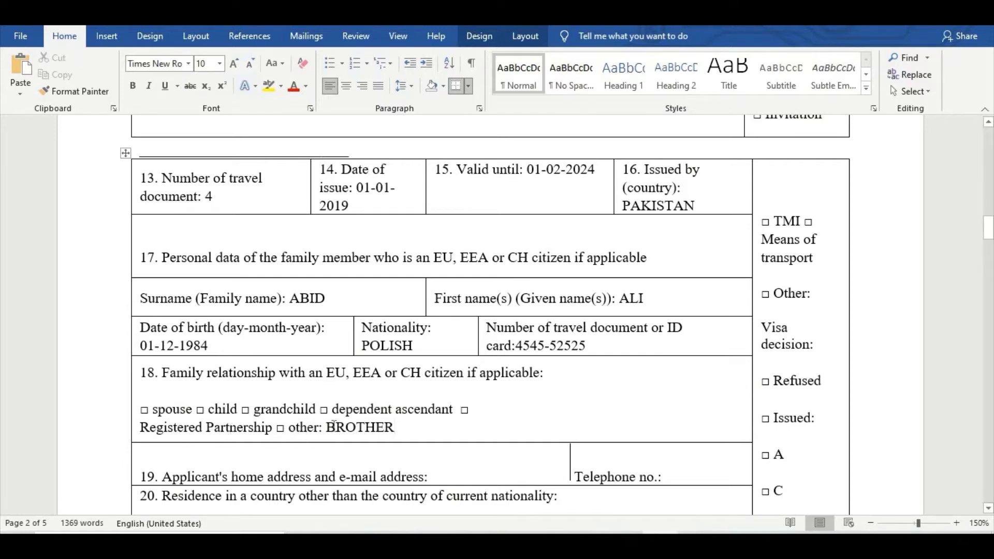
{"action": "double_click", "coordinate": [400, 433]}
Fill in the applicant's home address and telephone number in question 19.
{"action": "scroll", "coordinate": [228, 414], "scroll_direction": "down", "scroll_amount": 2}
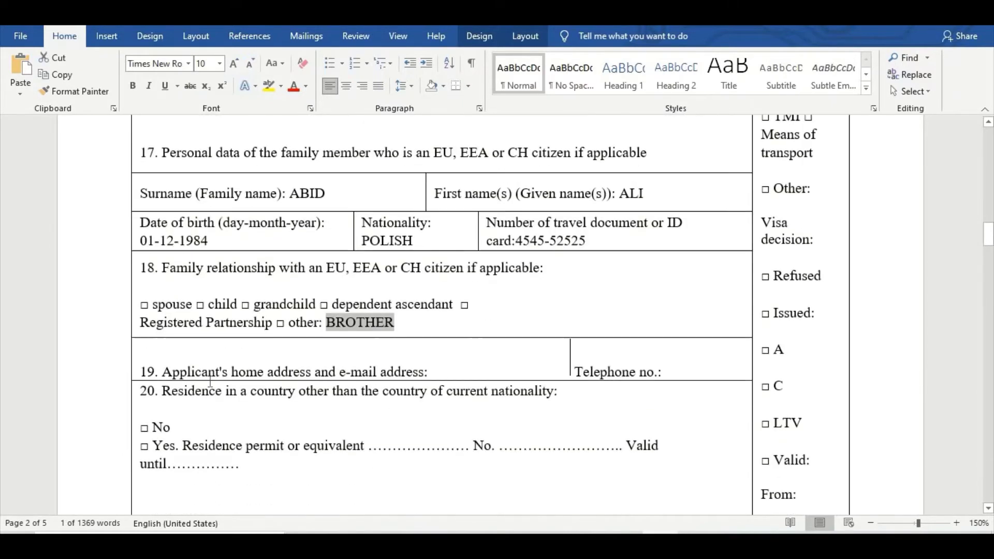
{"action": "left_click", "coordinate": [427, 373]}
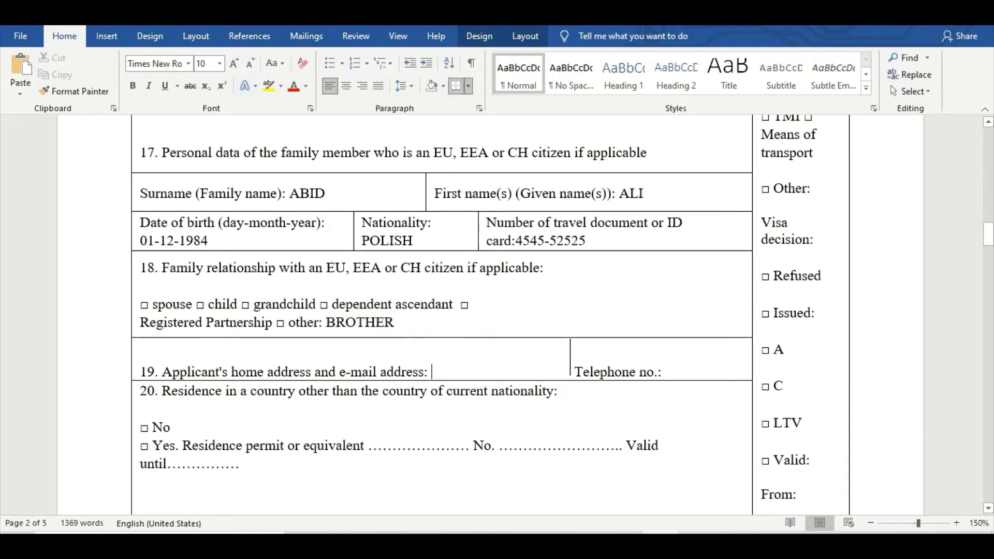
{"action": "type", "text": "DHA LAHORE"}
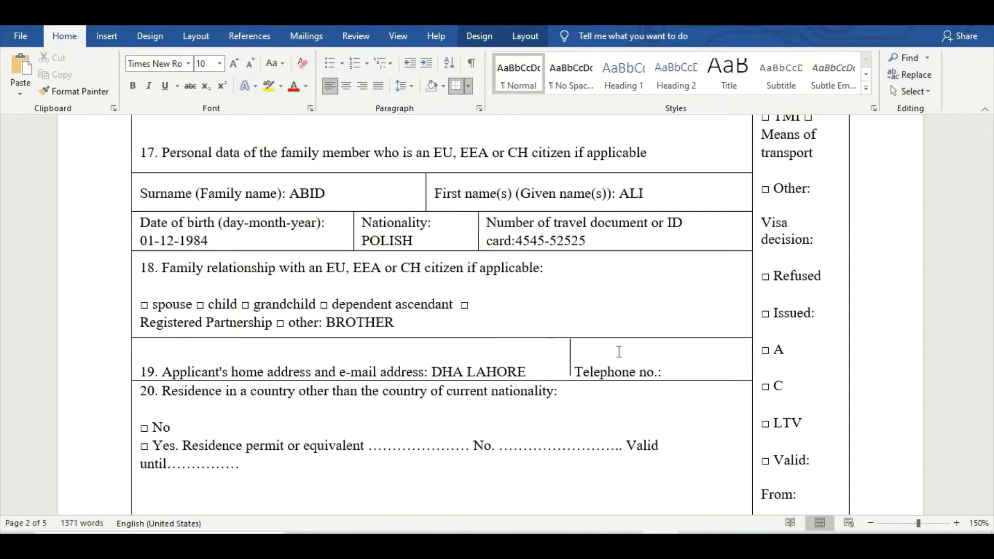
{"action": "left_click", "coordinate": [670, 360]}
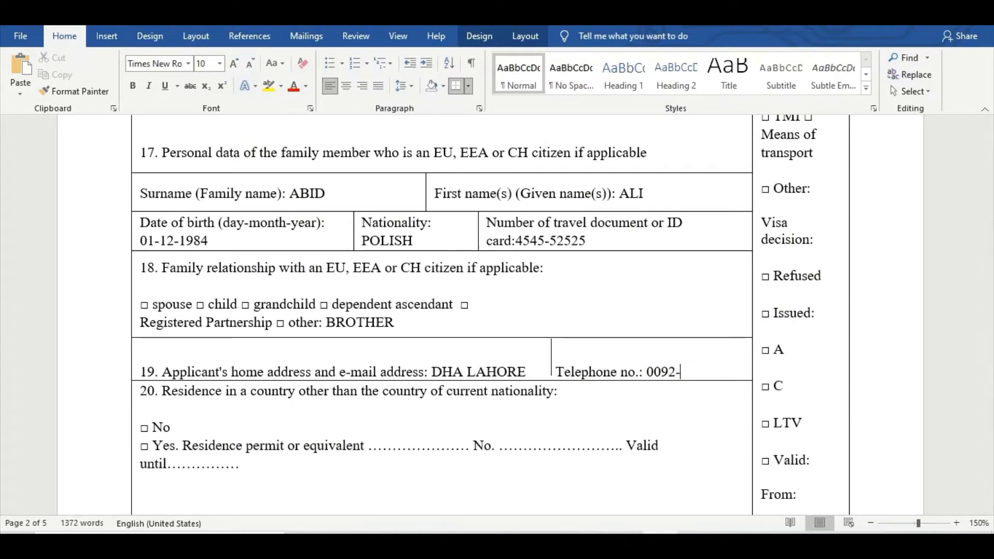
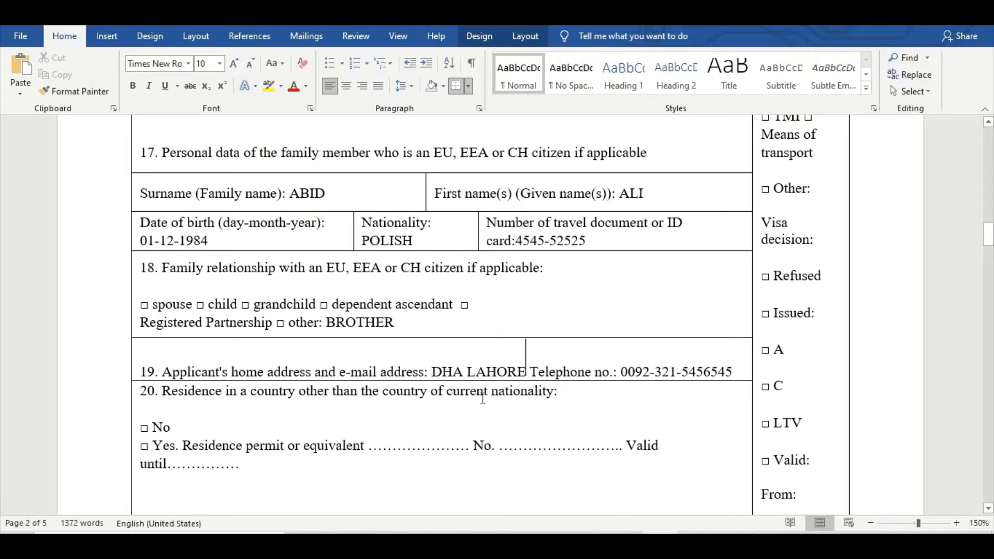
Place the cursor at the end of the 'Valid until' line in field 20.
{"action": "scroll", "coordinate": [582, 429], "scroll_direction": "down", "scroll_amount": 3}
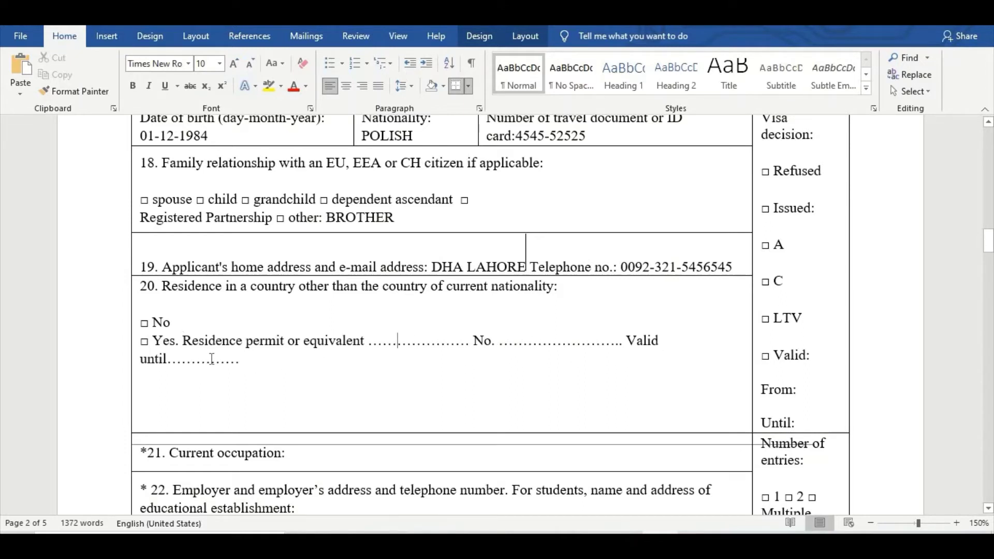
{"action": "left_click", "coordinate": [312, 356]}
Answer NO in field 20 and enter SALES MANAGER as the current occupation in field 21.
{"action": "type", "text": "NO"}
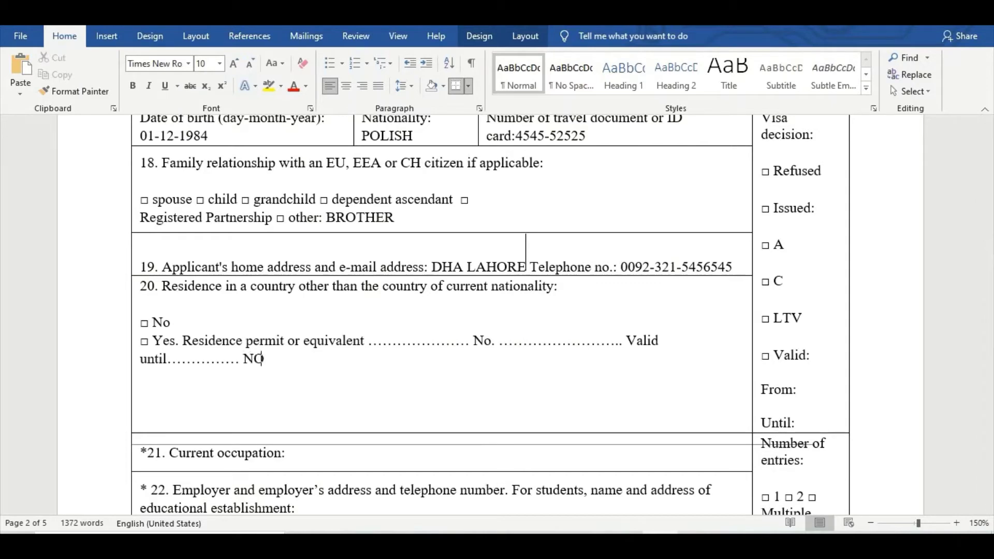
{"action": "scroll", "coordinate": [300, 365], "scroll_direction": "down", "scroll_amount": 3}
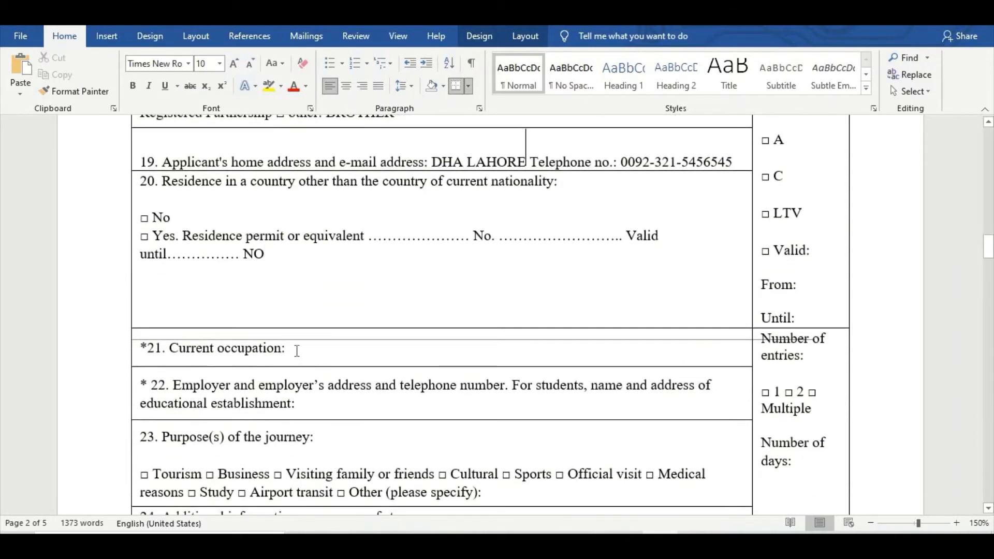
{"action": "left_click", "coordinate": [295, 350]}
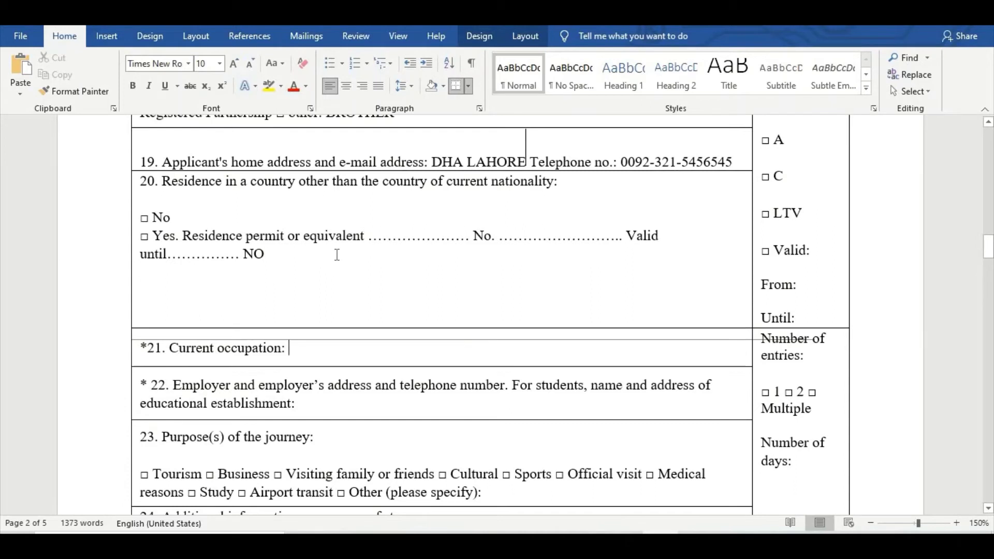
{"action": "type", "text": "SALES MAN"}
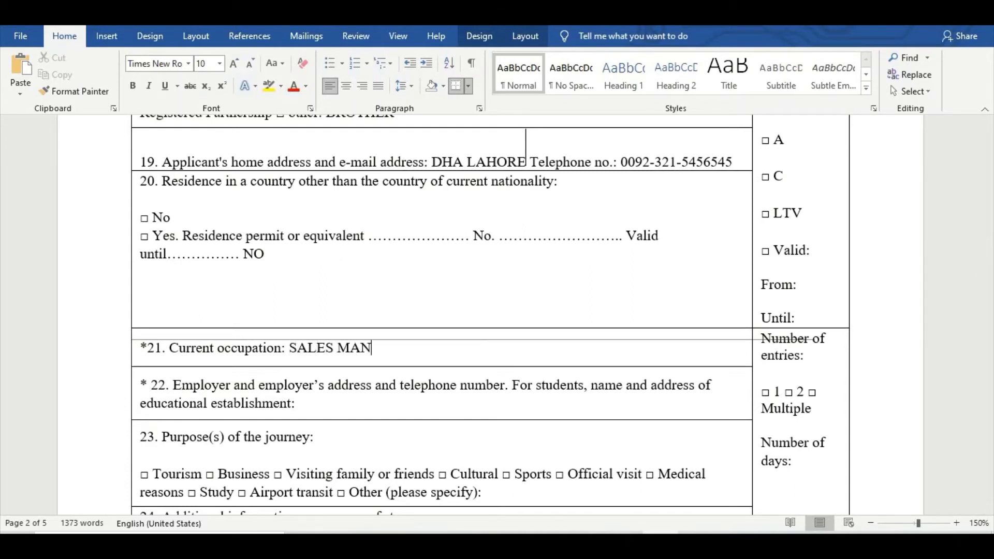
{"action": "type", "text": "AG"}
{"action": "key", "text": "BackSpace"}
{"action": "type", "text": "AGER"}
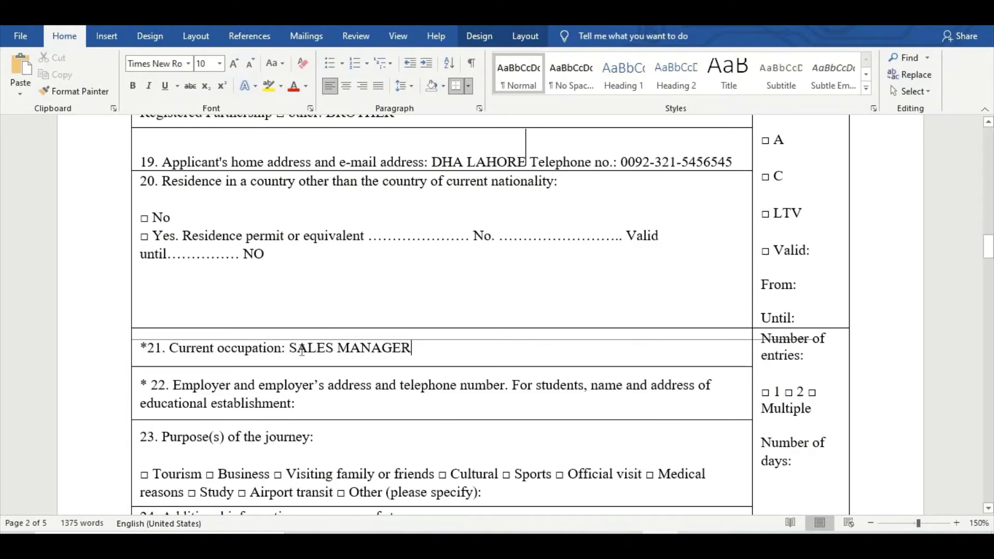
Check the SALES MANAGER entry, move to field 22 and dismiss the Mail notification.
{"action": "left_click_drag", "start_coordinate": [292, 347], "coordinate": [417, 348]}
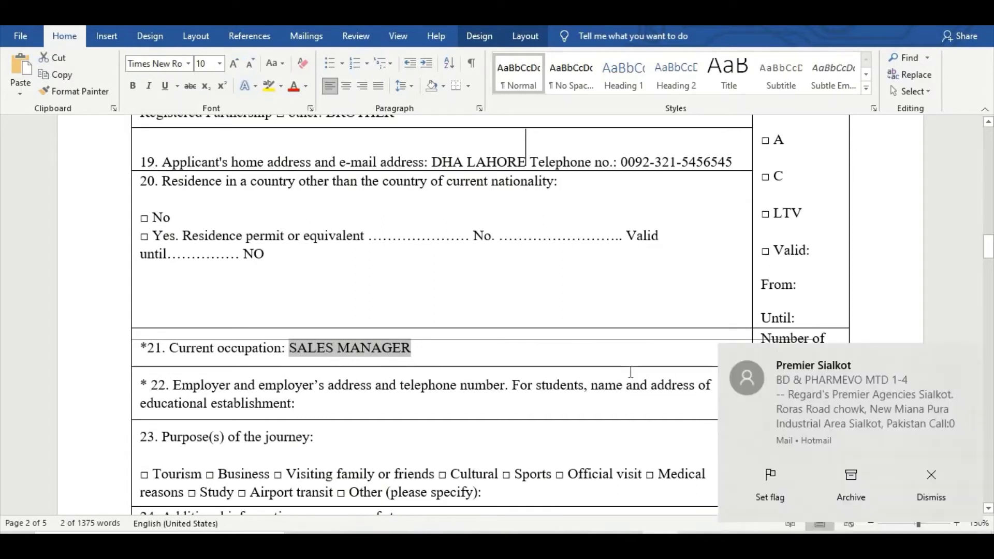
{"action": "left_click", "coordinate": [446, 392]}
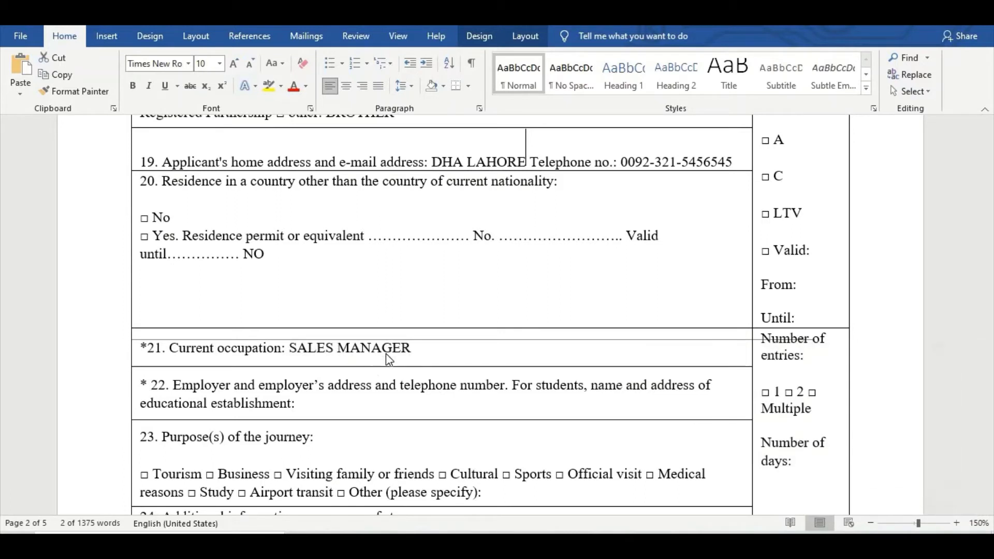
{"action": "left_click", "coordinate": [404, 352]}
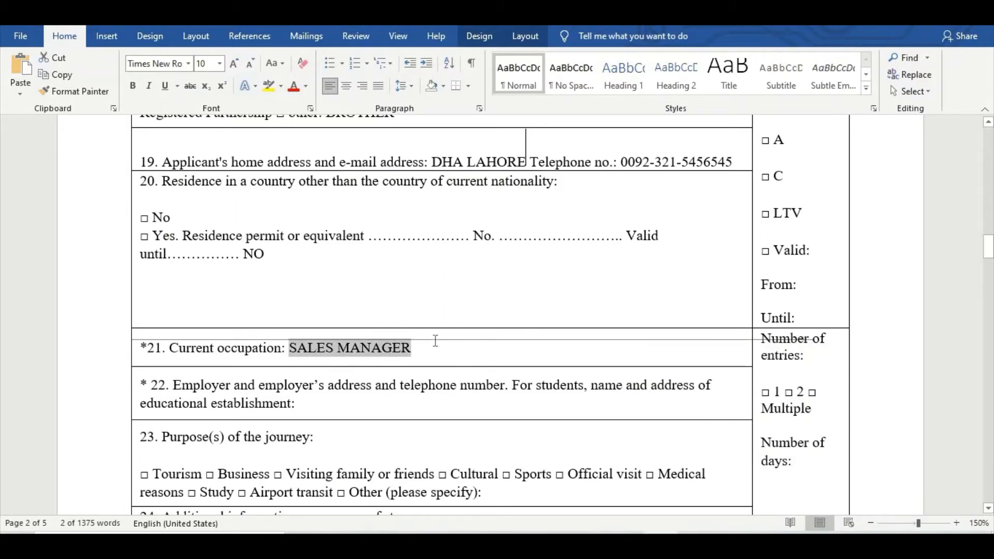
{"action": "left_click", "coordinate": [313, 409]}
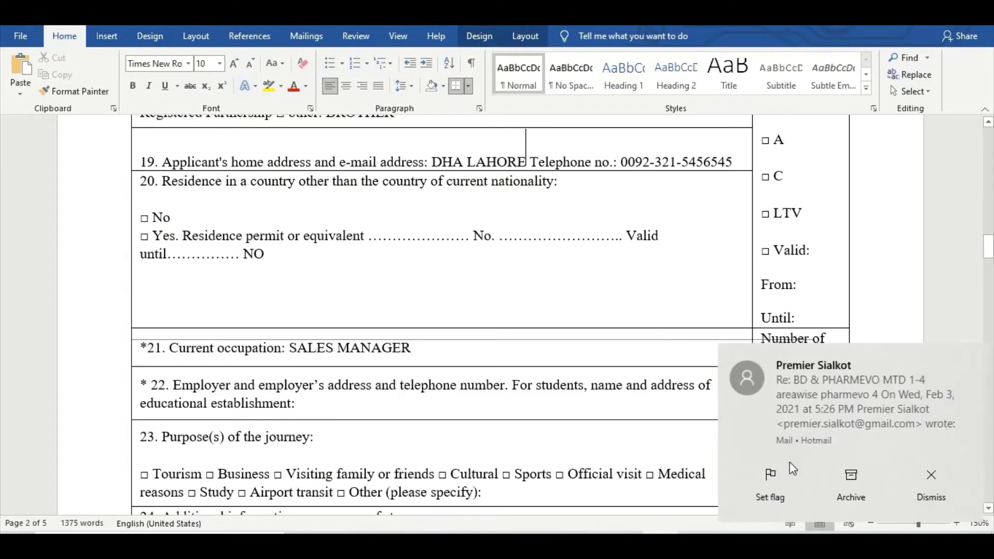
{"action": "left_click", "coordinate": [933, 479]}
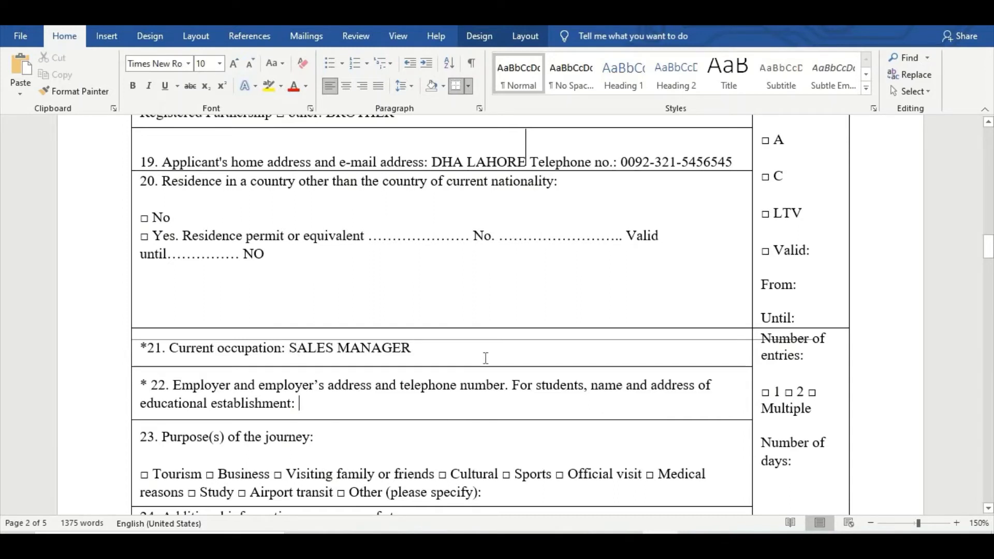
Enter employer PHILIPS PVT LTD KARACHI followed by the employer's telephone number.
{"action": "type", "text": "PHILIP"}
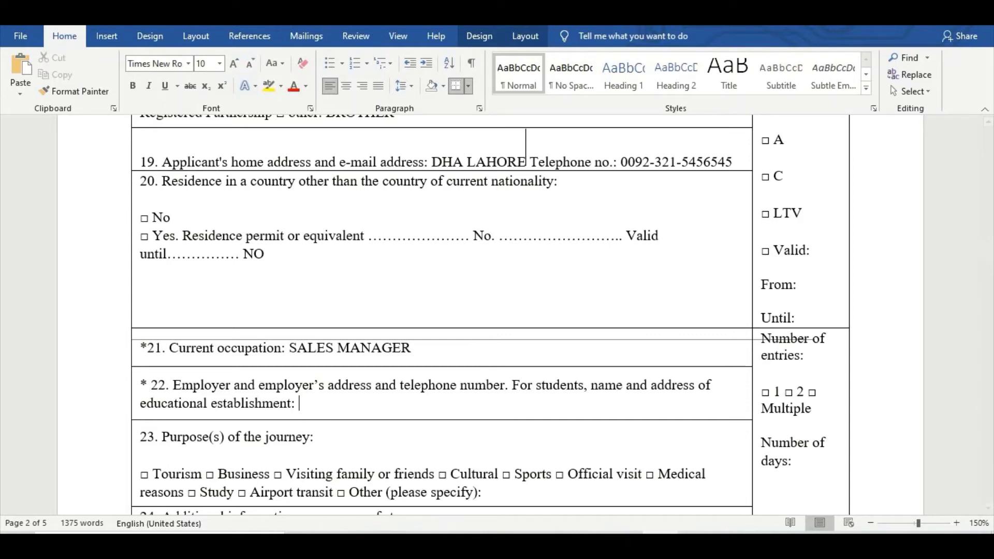
{"action": "type", "text": "S V"}
{"action": "key", "text": "BackSpace"}
{"action": "type", "text": "PVT"}
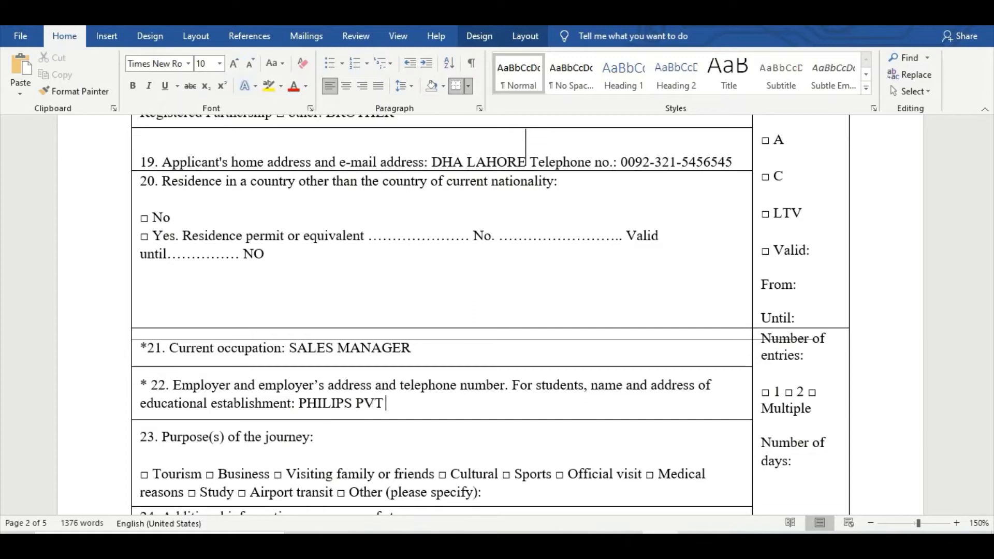
{"action": "type", "text": " K"}
{"action": "key", "text": "BackSpace"}
{"action": "type", "text": "LTD  KARA"}
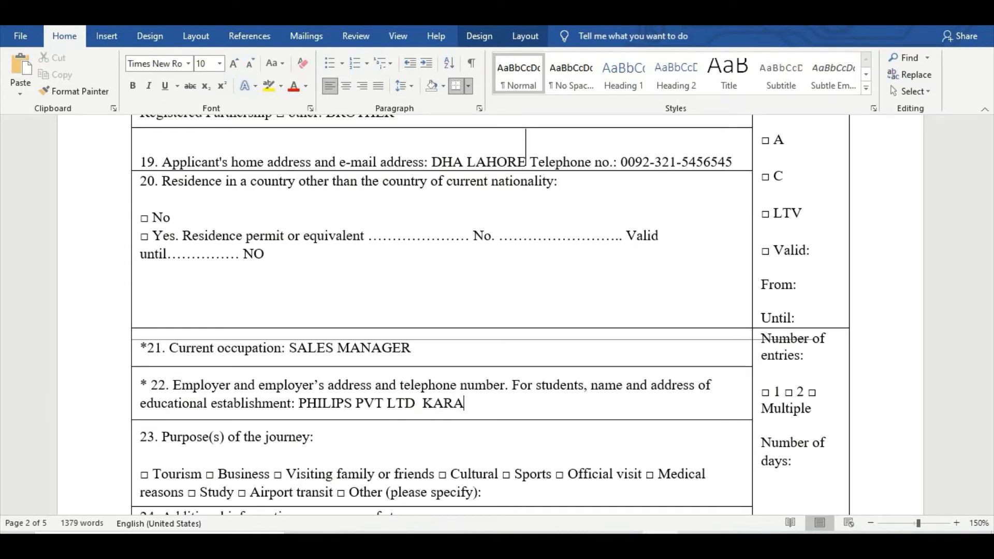
{"action": "type", "text": "CHI"}
{"action": "key", "text": "BackSpace"}
{"action": "key", "text": "BackSpace"}
{"action": "key", "text": "BackSpace"}
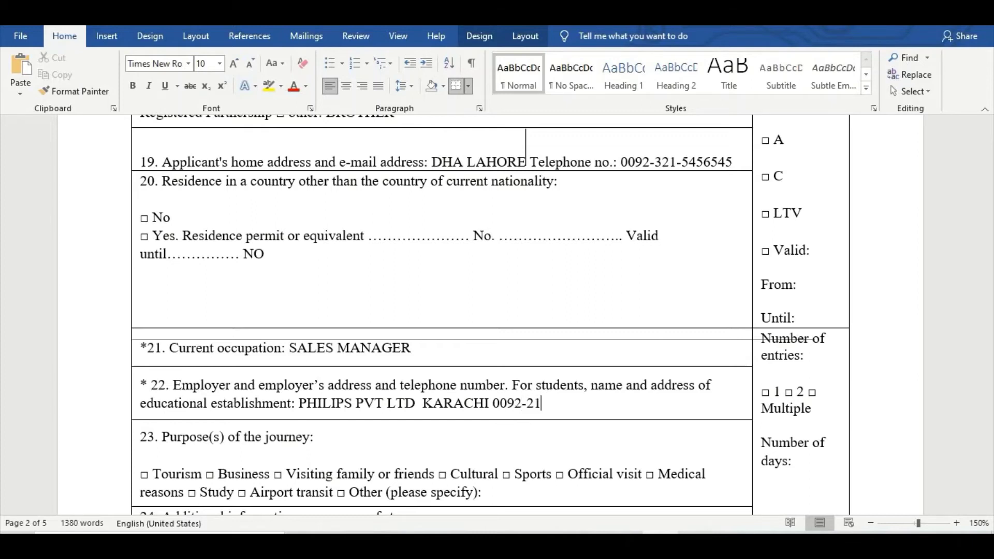
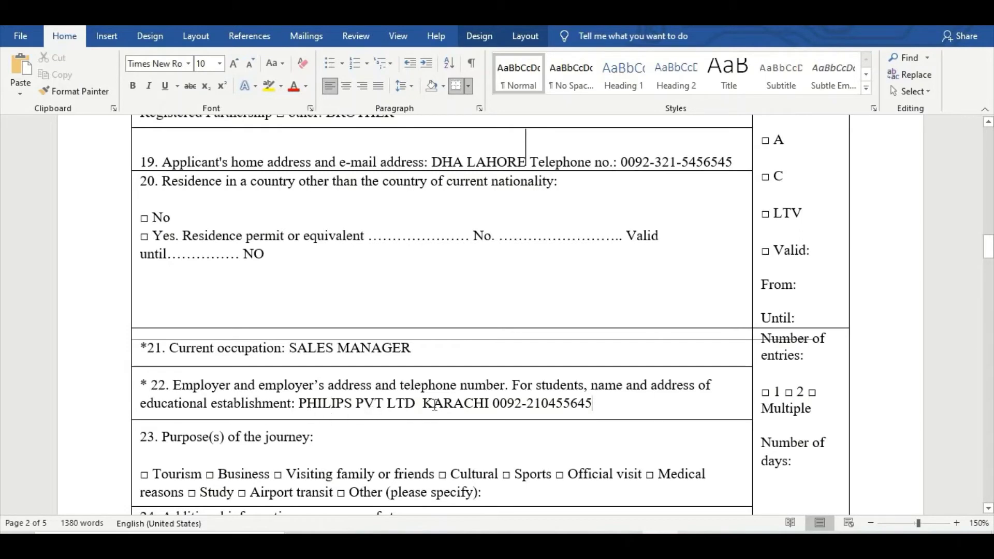
{"action": "scroll", "coordinate": [591, 409], "scroll_direction": "down", "scroll_amount": 5}
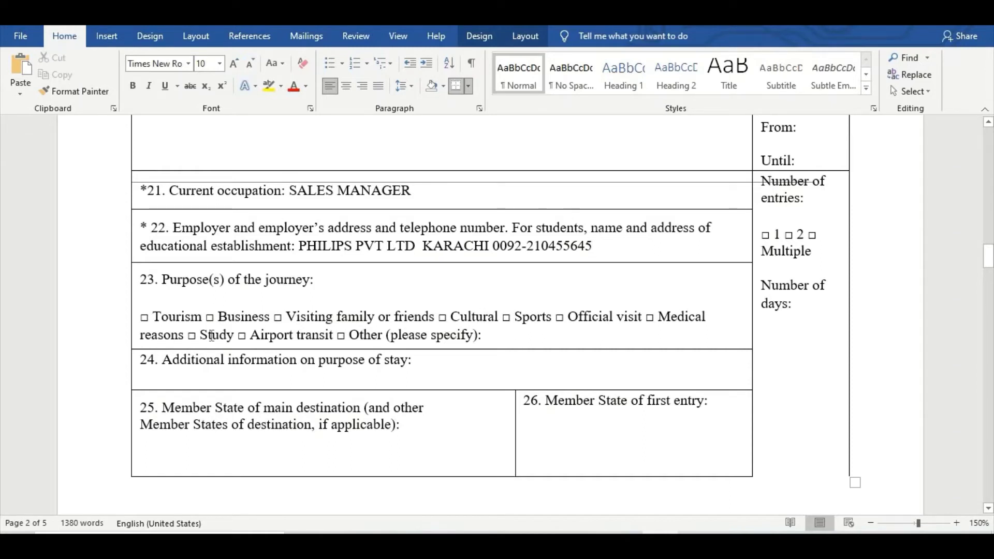
Give VISITING FAMILY OR FRIEND as the other journey purpose in field 23.
{"action": "left_click", "coordinate": [488, 337]}
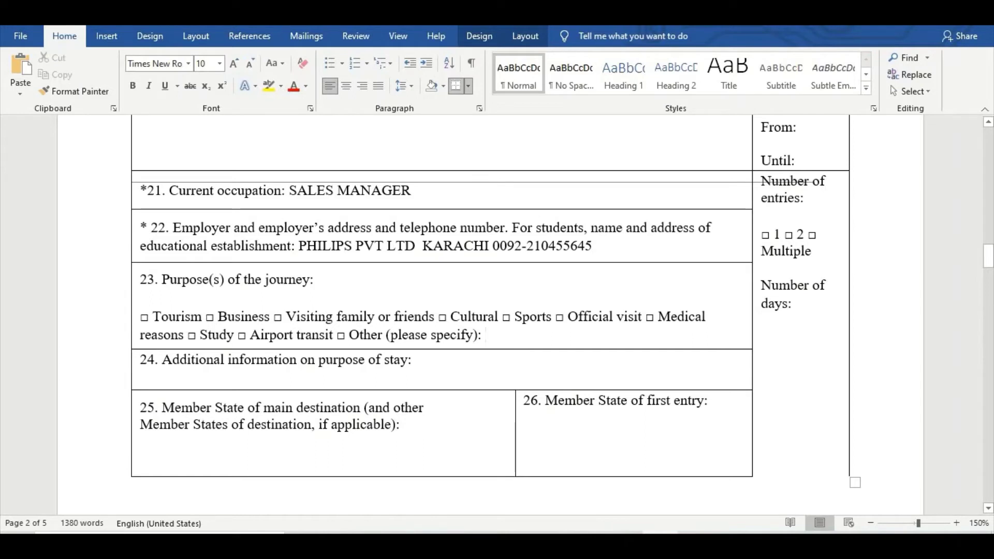
{"action": "type", "text": "VISITI"}
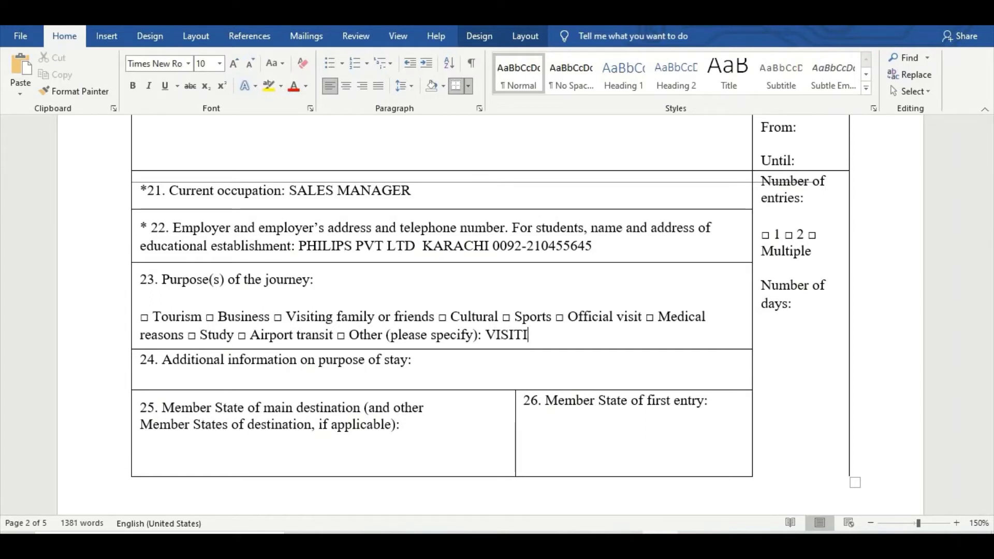
{"action": "type", "text": "NG FAMIL"}
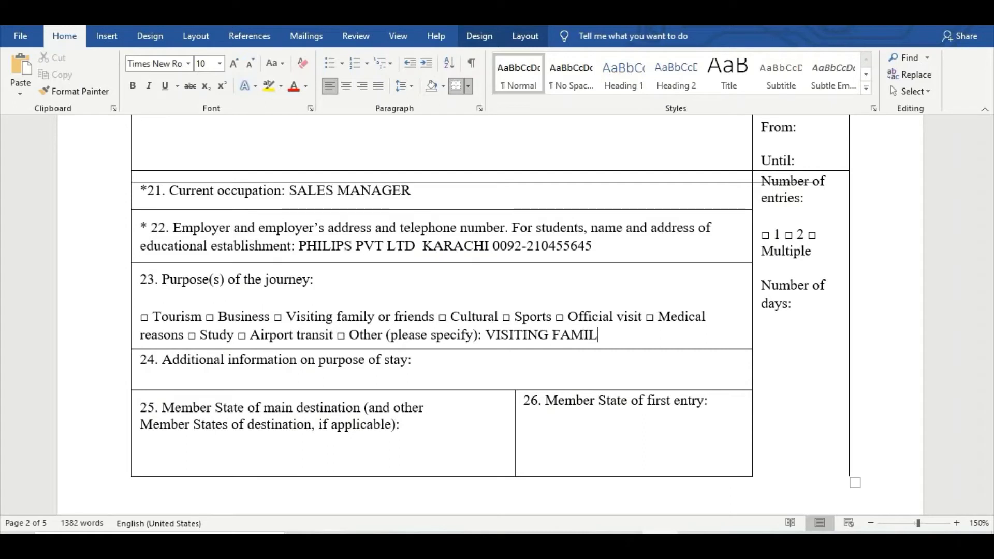
{"action": "type", "text": "Y OR FRIO"}
{"action": "key", "text": "BackSpace"}
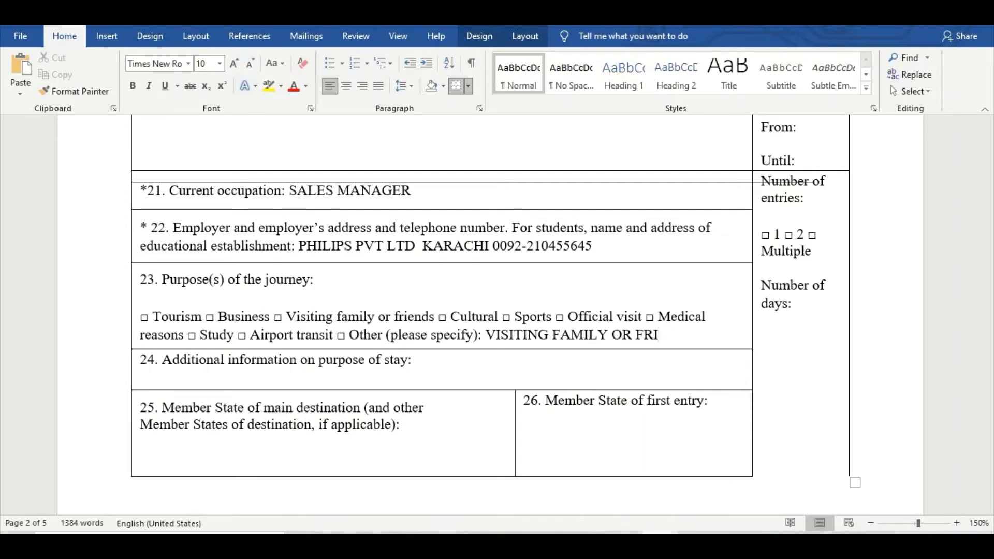
{"action": "type", "text": "END"}
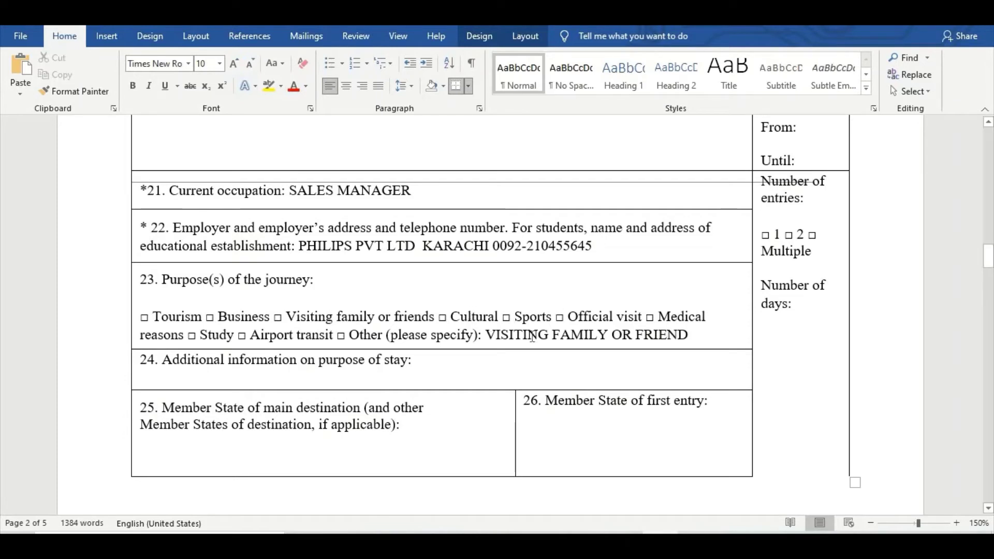
{"action": "left_click_drag", "start_coordinate": [487, 336], "coordinate": [701, 337]}
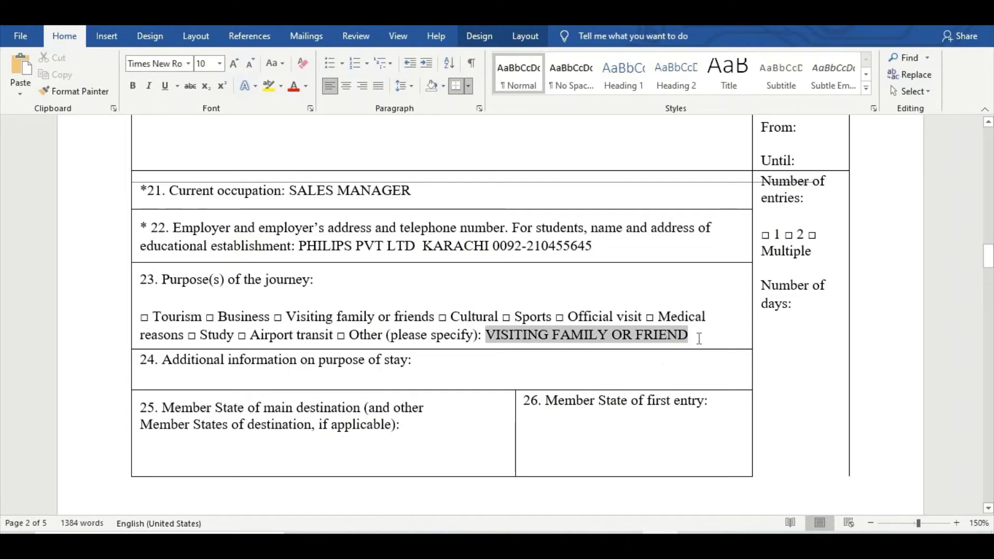
Type TOURISM after 'Additional information on purpose of stay:' in field 24.
{"action": "left_click", "coordinate": [418, 373]}
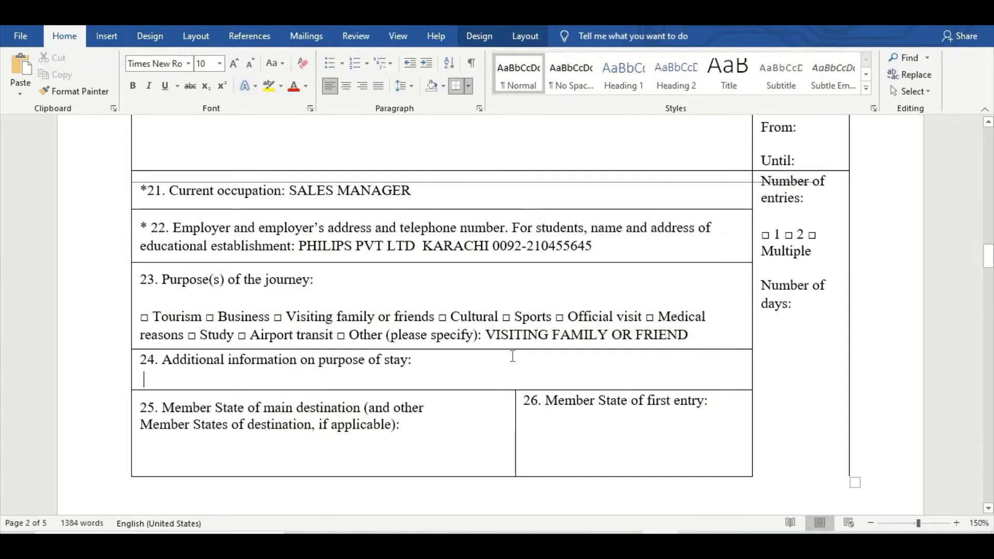
{"action": "left_click", "coordinate": [417, 358]}
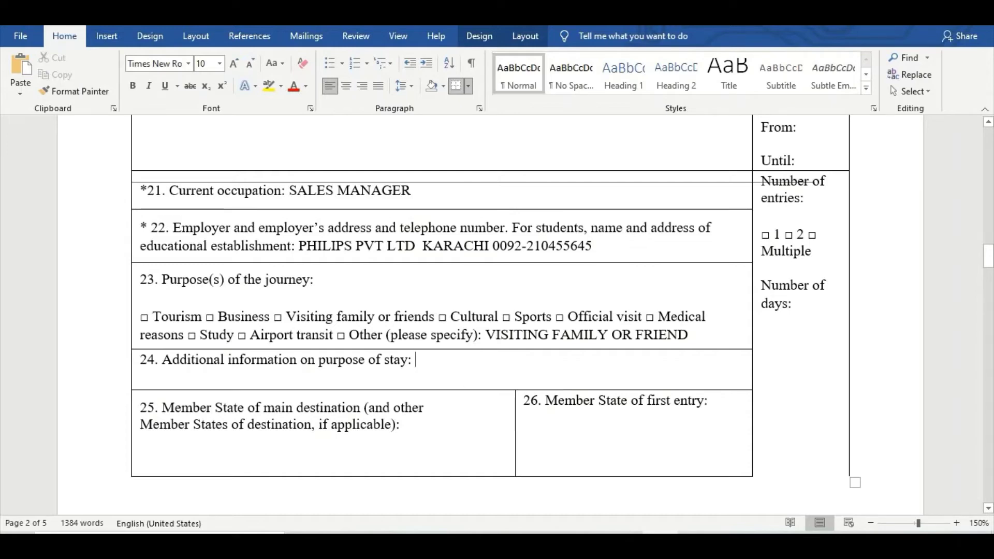
{"action": "type", "text": "TOUR"}
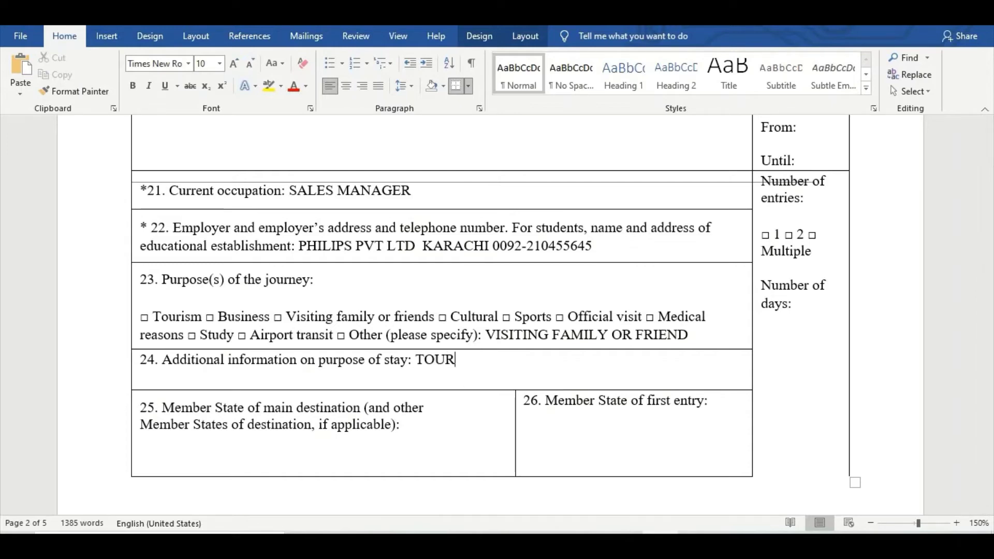
{"action": "type", "text": "ISM"}
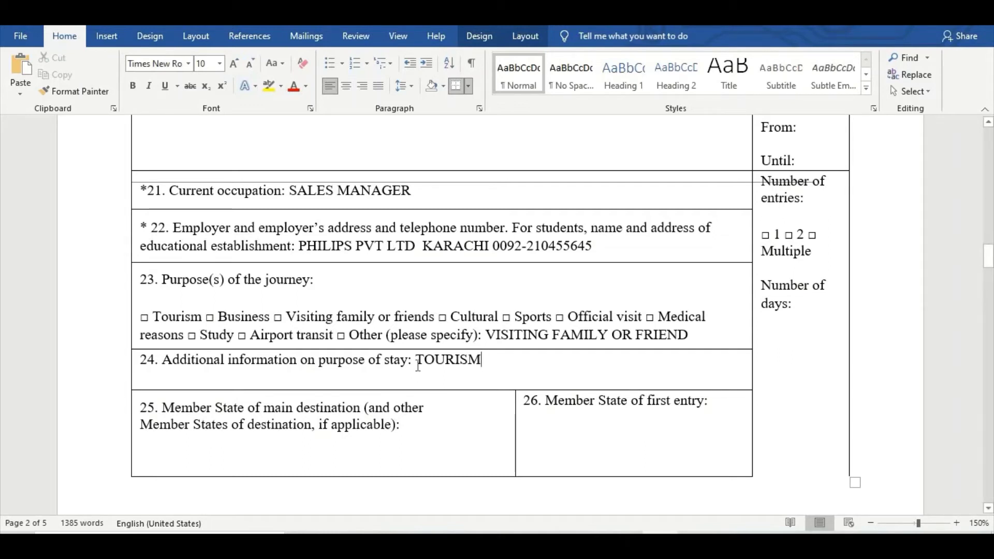
{"action": "left_click_drag", "start_coordinate": [418, 360], "coordinate": [492, 373]}
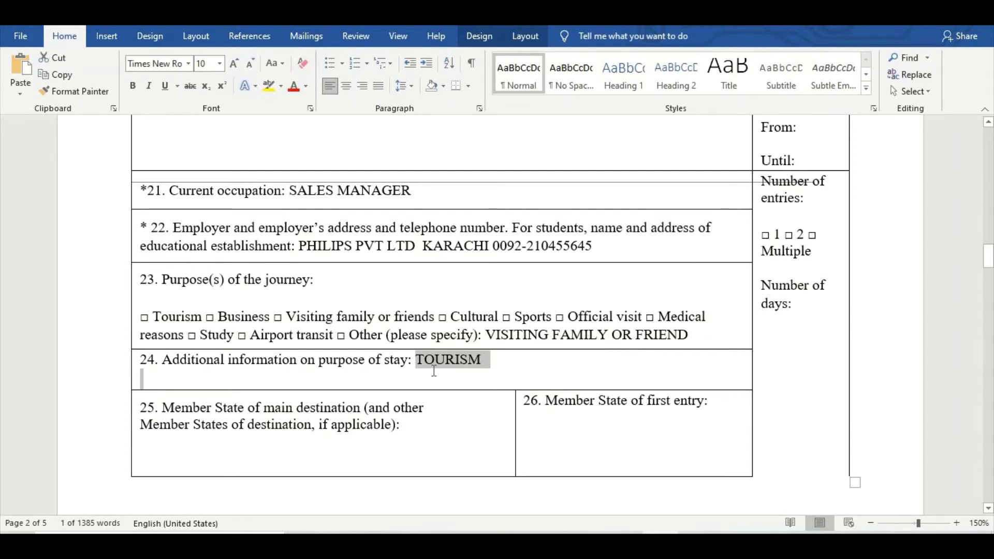
Enter POLAND as the main destination Member State in field 25.
{"action": "scroll", "coordinate": [364, 450], "scroll_direction": "down", "scroll_amount": 2}
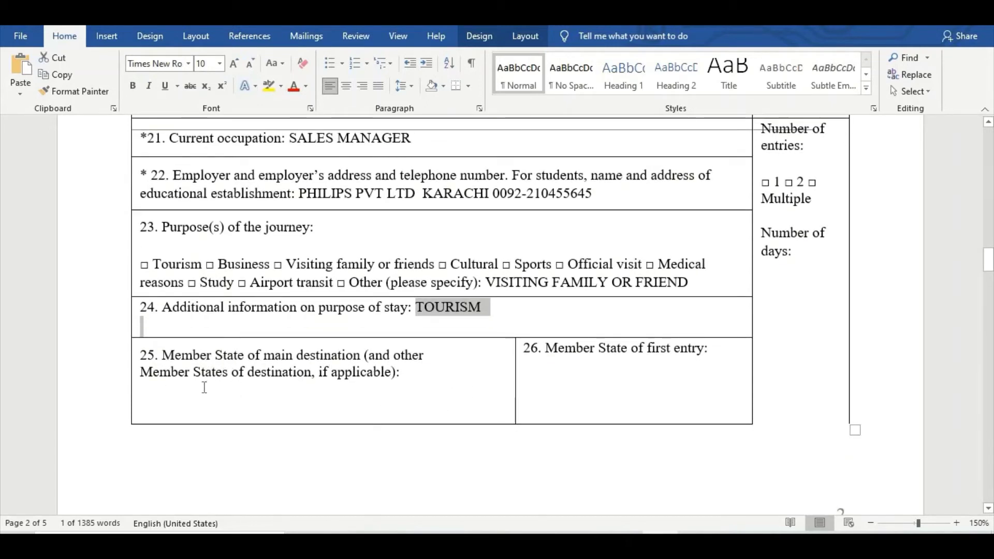
{"action": "left_click", "coordinate": [407, 387]}
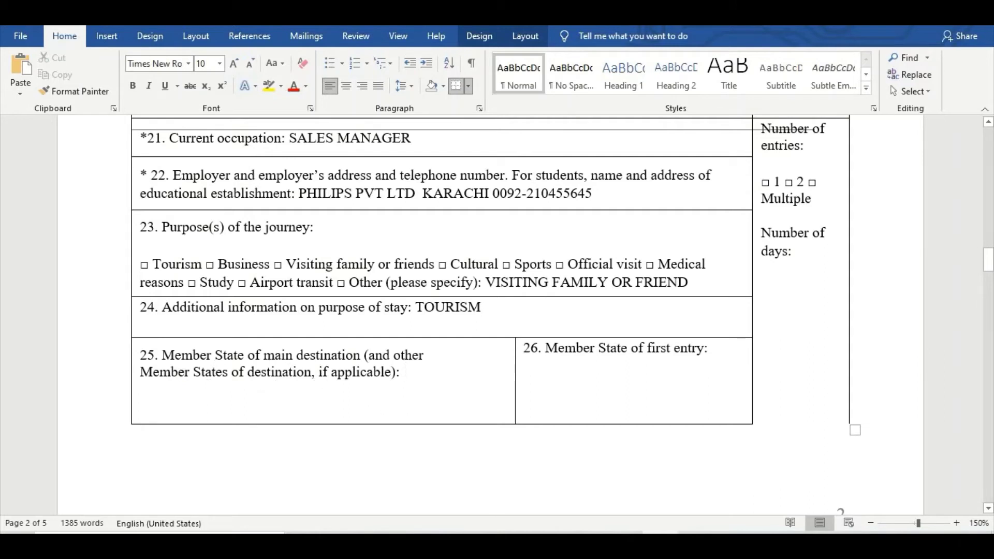
{"action": "type", "text": "POLAND"}
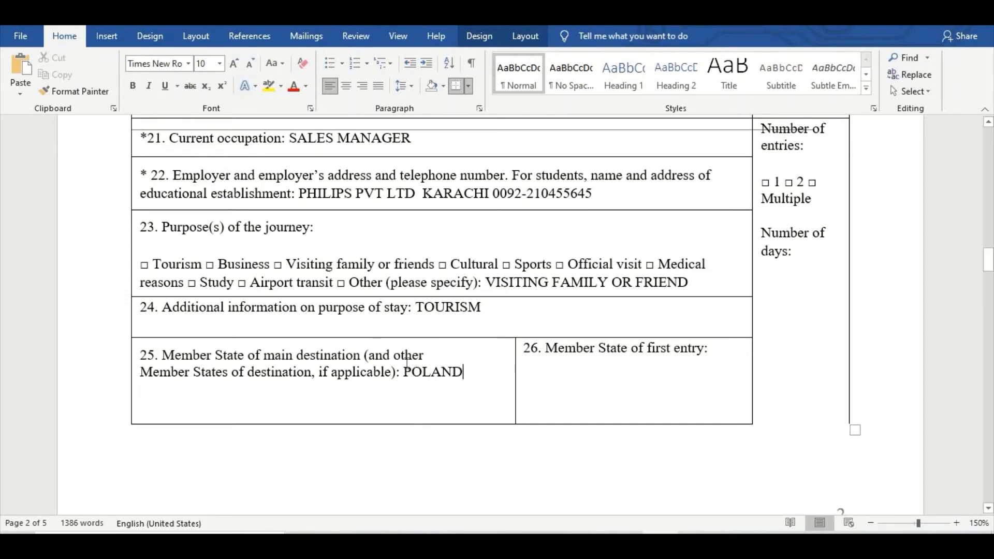
{"action": "left_click_drag", "start_coordinate": [404, 372], "coordinate": [464, 381]}
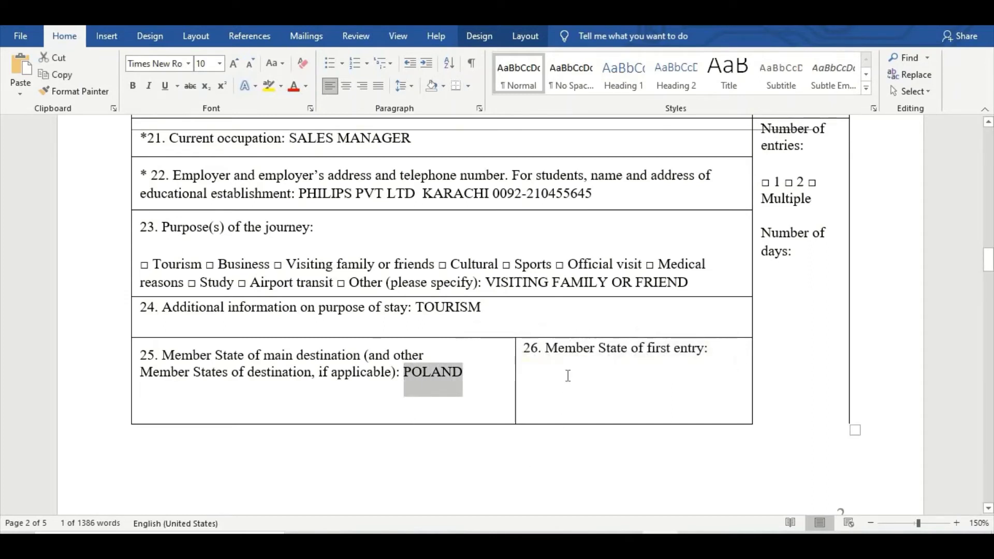
Enter POLAND as the Member State of first entry in field 26.
{"action": "left_click", "coordinate": [707, 348]}
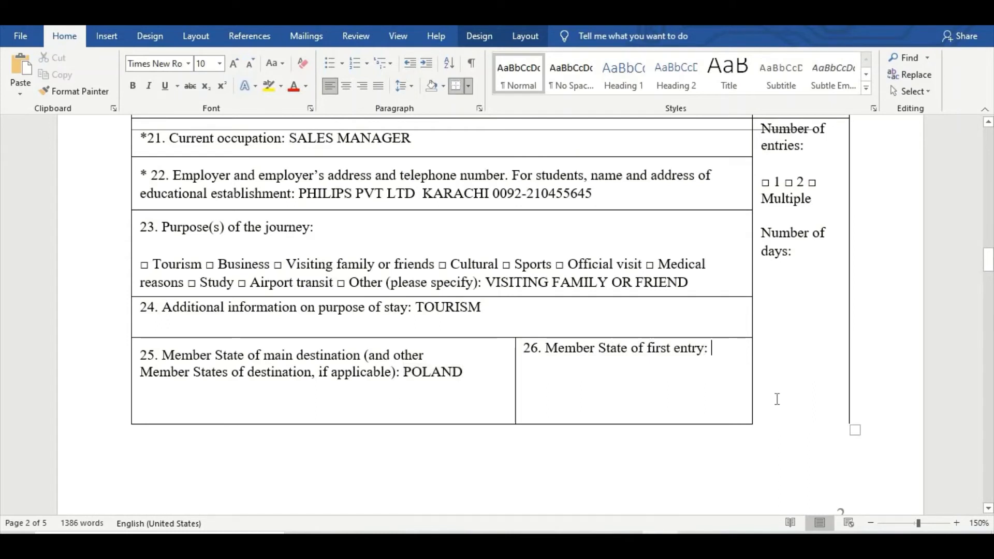
{"action": "type", "text": "POLAND"}
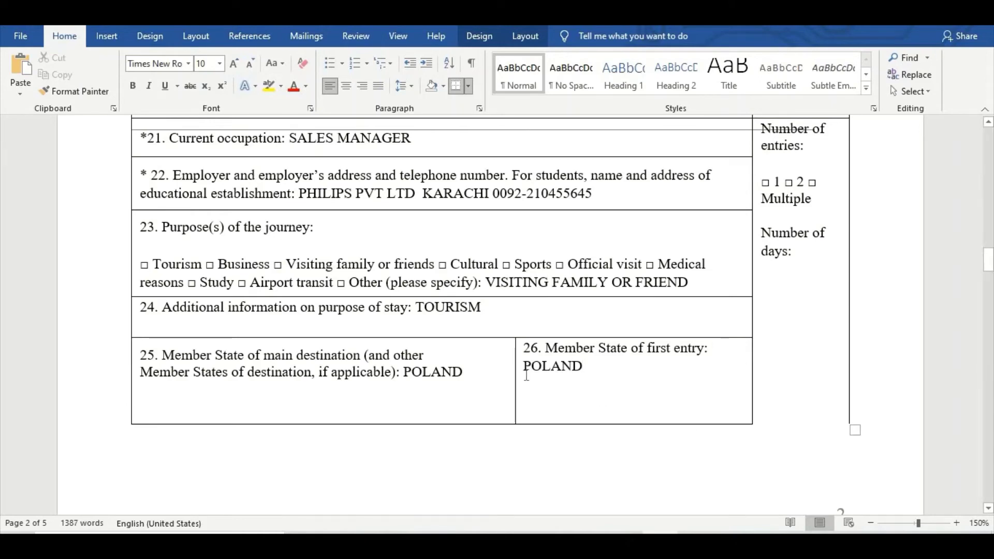
{"action": "left_click_drag", "start_coordinate": [523, 367], "coordinate": [593, 367]}
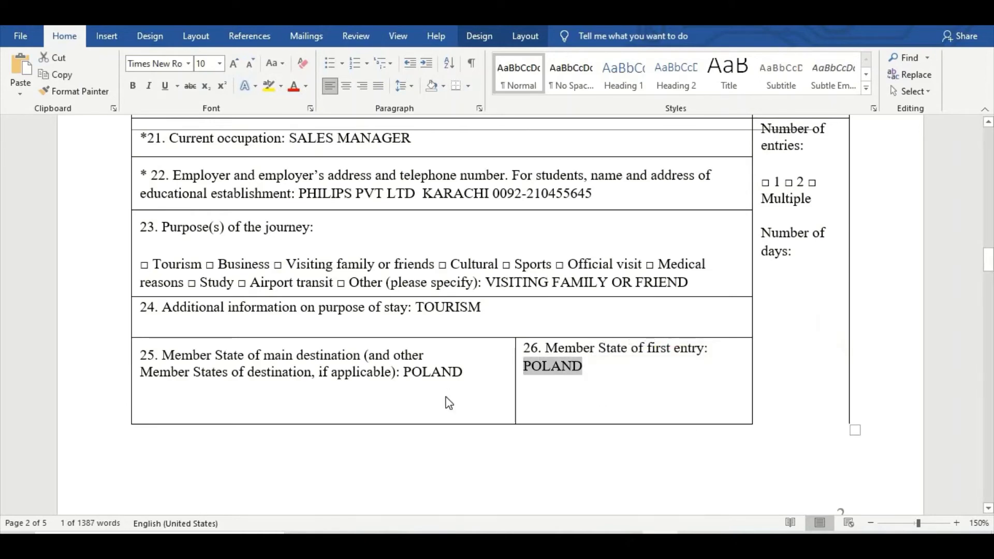
{"action": "scroll", "coordinate": [449, 402], "scroll_direction": "down", "scroll_amount": 5}
{"action": "scroll", "coordinate": [447, 402], "scroll_direction": "down", "scroll_amount": 3}
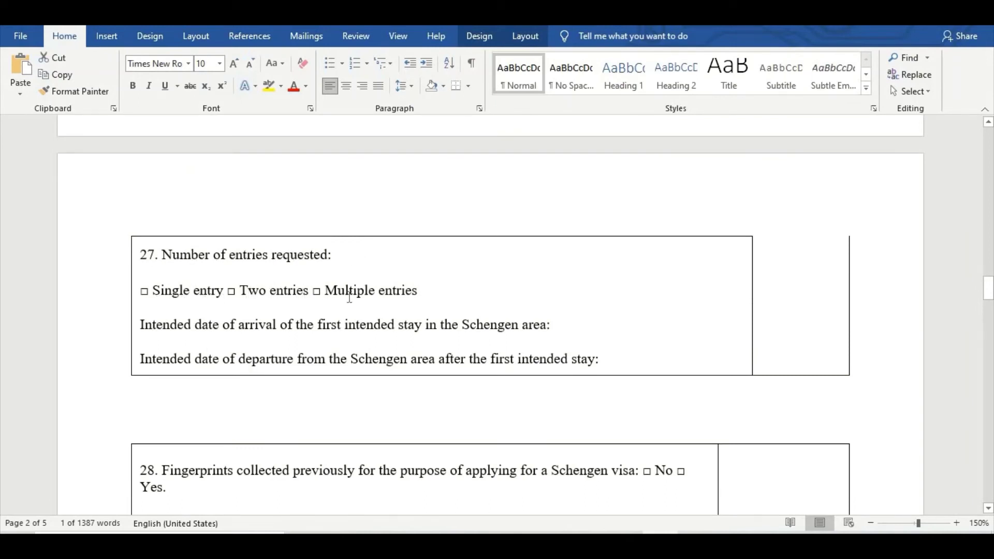
Request SINGLE ENTRY in item 27, replacing the mistaken MULTI.
{"action": "left_click", "coordinate": [462, 291]}
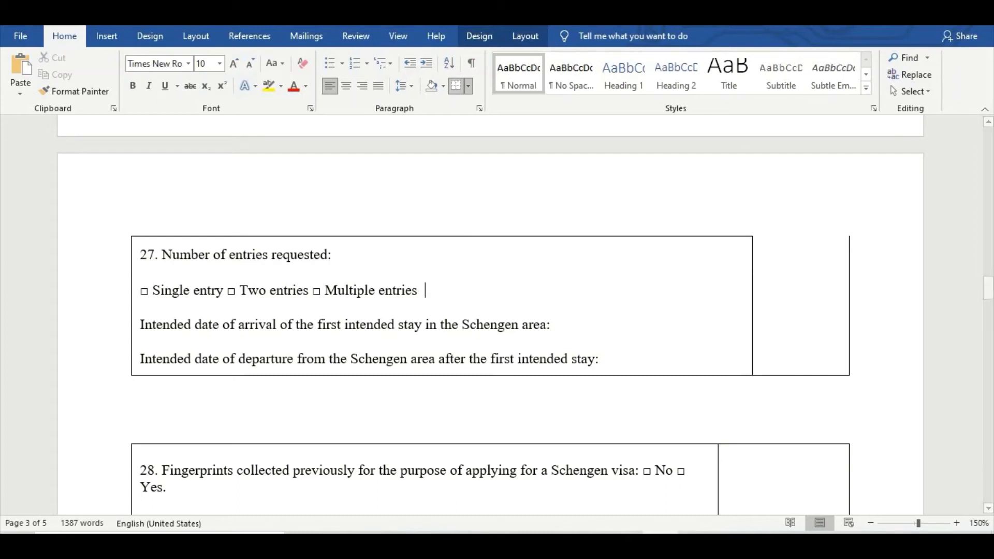
{"action": "type", "text": "MULTI"}
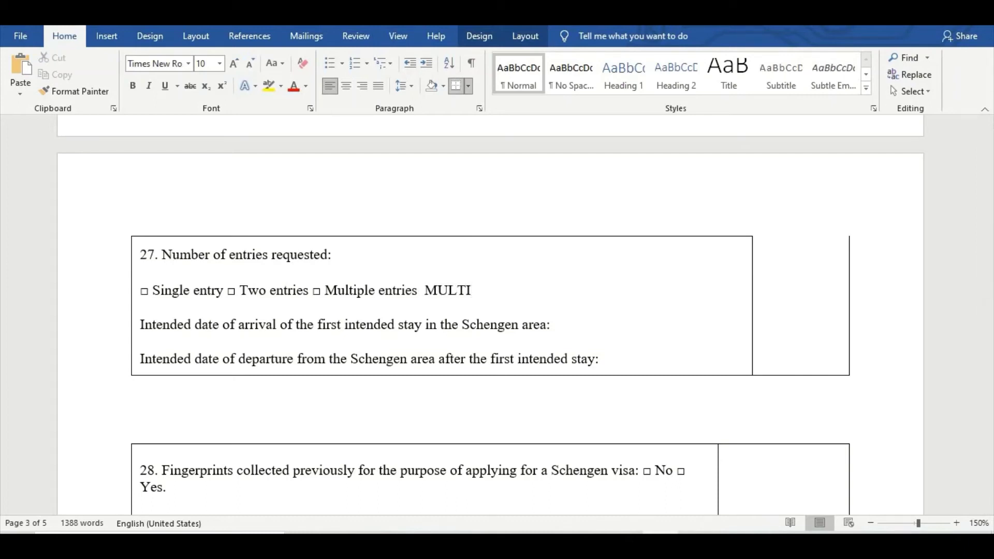
{"action": "key", "text": "BackSpace"}
{"action": "key", "text": "BackSpace"}
{"action": "key", "text": "BackSpace"}
{"action": "key", "text": "BackSpace"}
{"action": "key", "text": "BackSpace"}
{"action": "type", "text": "SINGLE EN"}
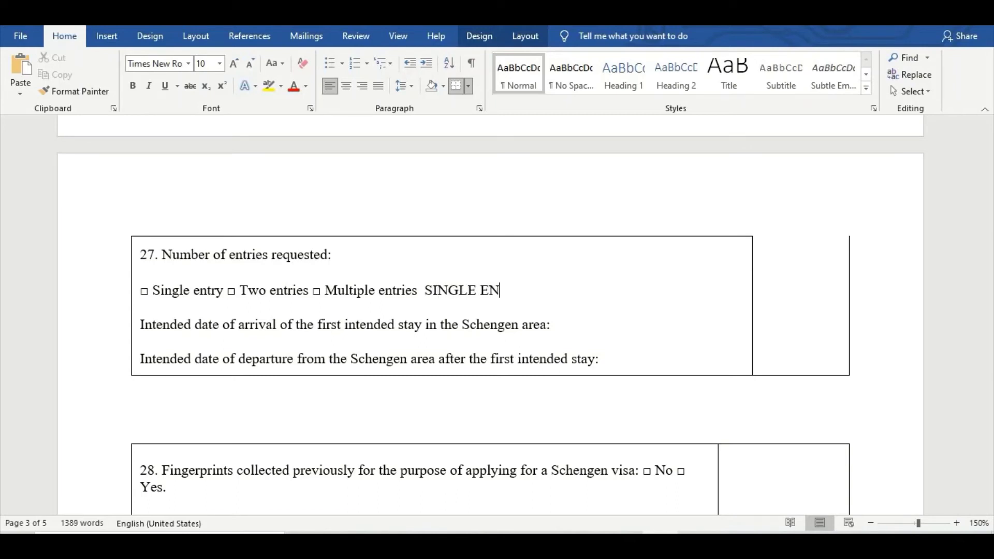
{"action": "type", "text": "TR"}
{"action": "key", "text": "BackSpace"}
{"action": "type", "text": "TRY"}
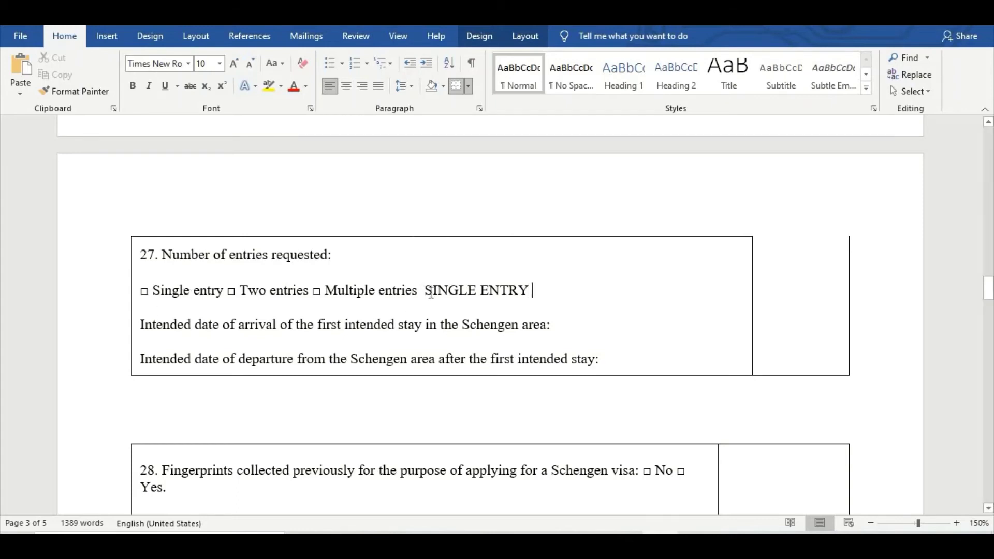
{"action": "left_click_drag", "start_coordinate": [425, 290], "coordinate": [535, 291]}
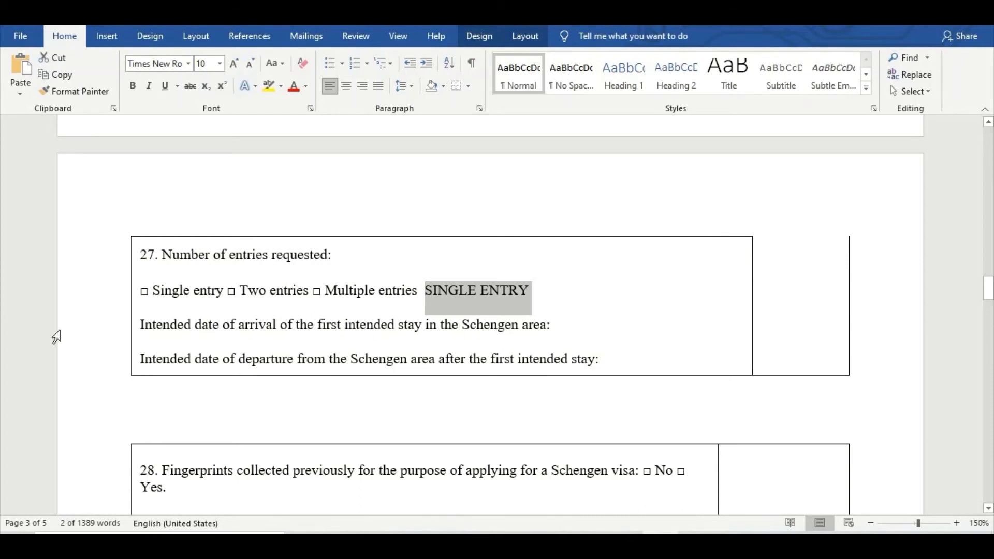
Enter arrival date 01-04-2021 and departure date 21-04-2021.
{"action": "left_click", "coordinate": [626, 325]}
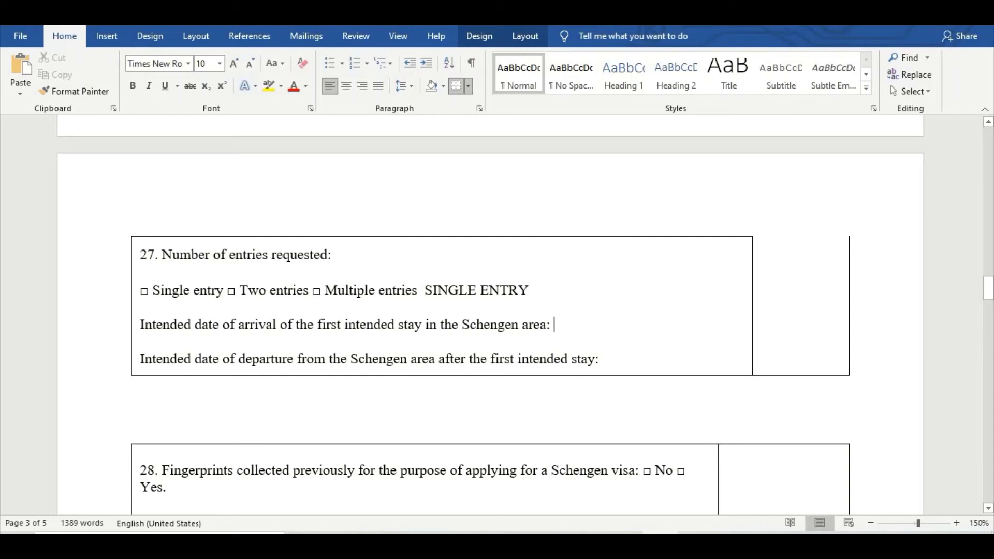
{"action": "type", "text": "01-0"}
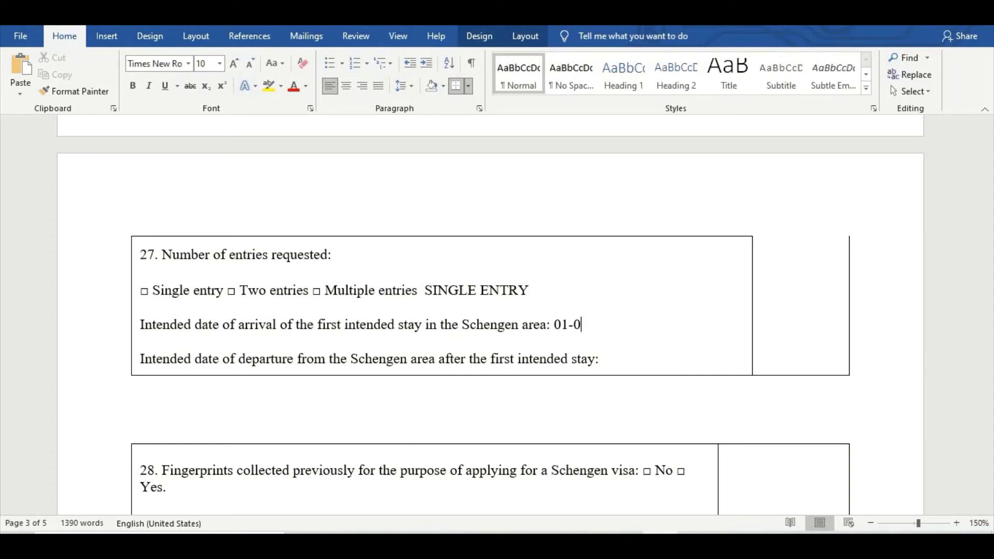
{"action": "type", "text": "4-2021"}
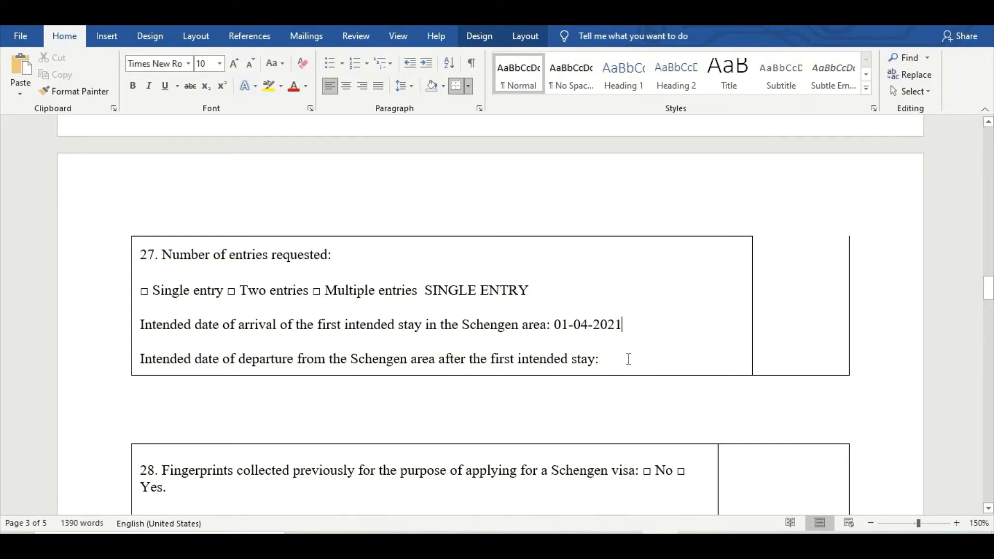
{"action": "type", "text": "21"}
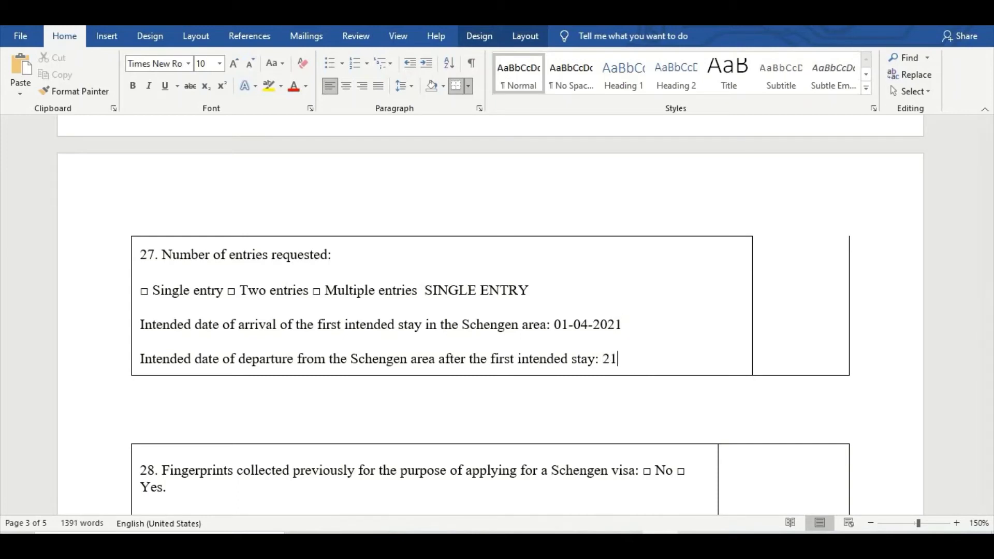
{"action": "type", "text": "-04-21"}
{"action": "left_click", "coordinate": [644, 357]}
{"action": "type", "text": "20"}
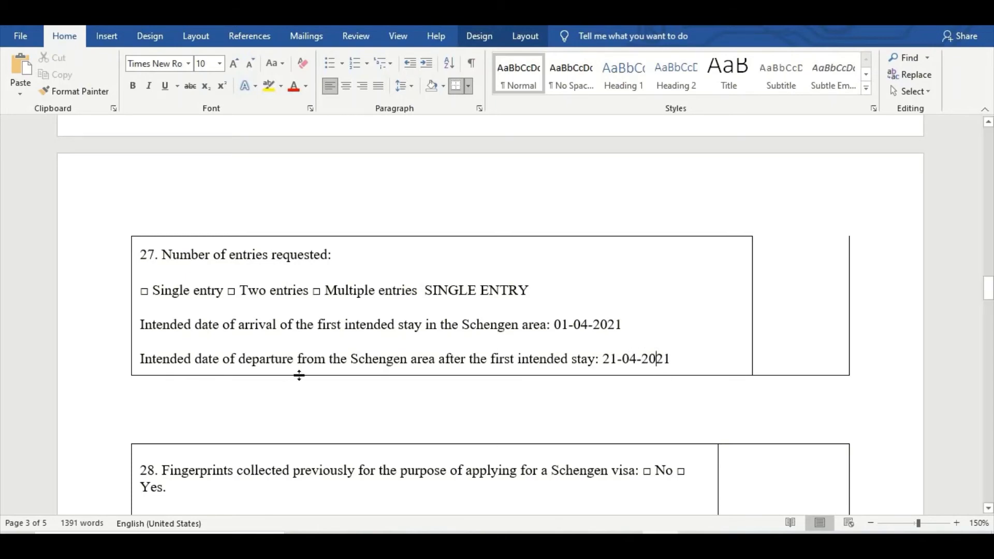
Answer YES for previous fingerprints and enter the date 01-01-2018.
{"action": "scroll", "coordinate": [366, 392], "scroll_direction": "down", "scroll_amount": 3}
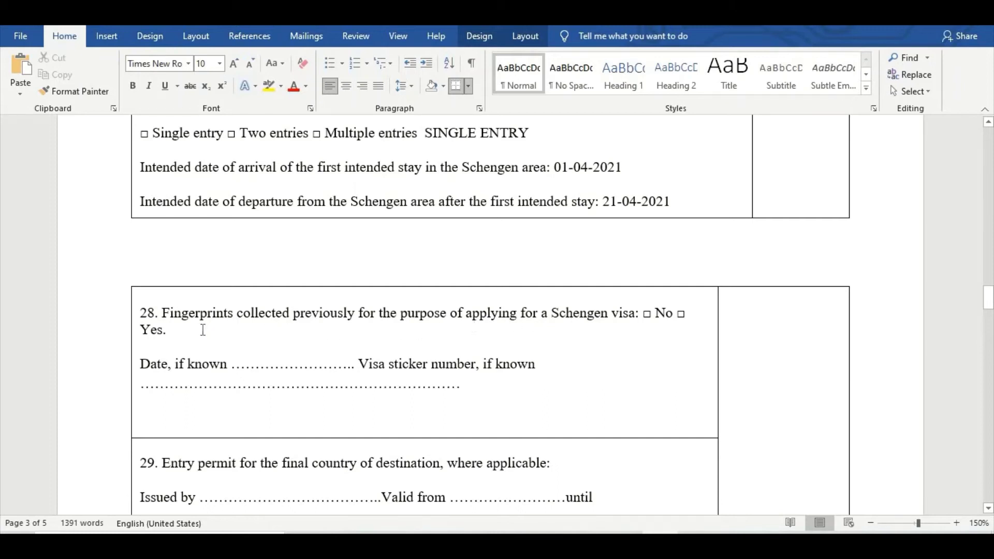
{"action": "left_click", "coordinate": [260, 369]}
{"action": "type", "text": "YES"}
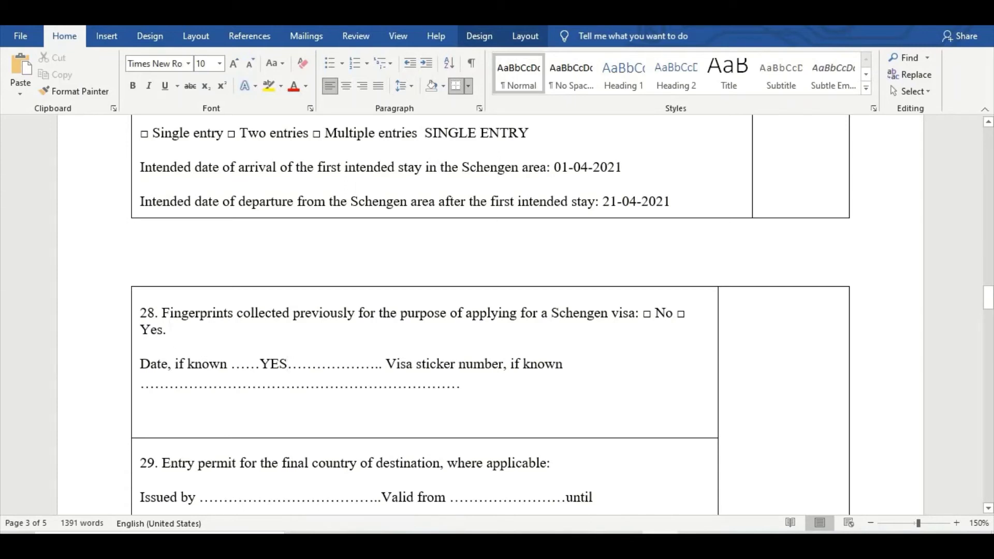
{"action": "type", "text": "YES"}
{"action": "left_click", "coordinate": [307, 363]}
{"action": "key", "text": "BackSpace"}
{"action": "key", "text": "BackSpace"}
{"action": "key", "text": "BackSpace"}
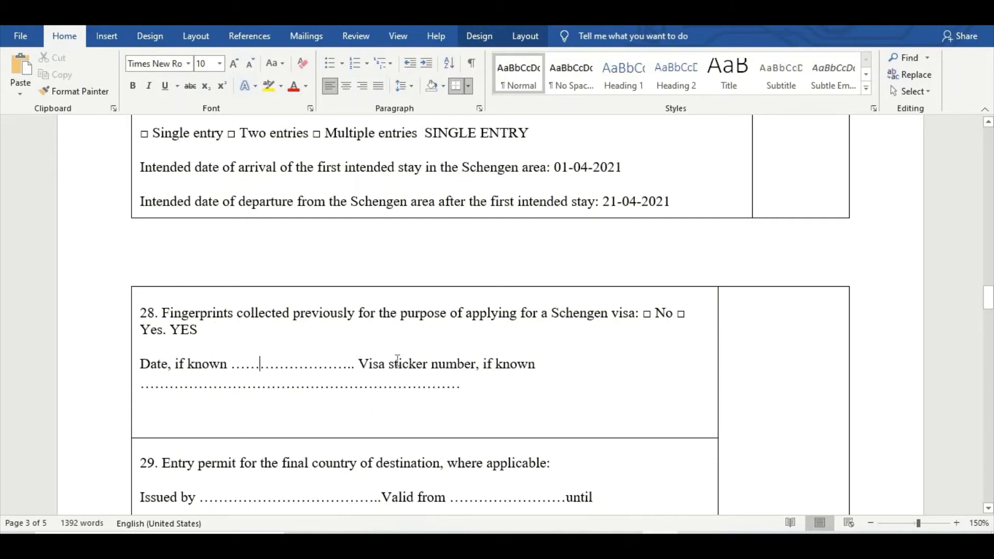
{"action": "type", "text": "01-"}
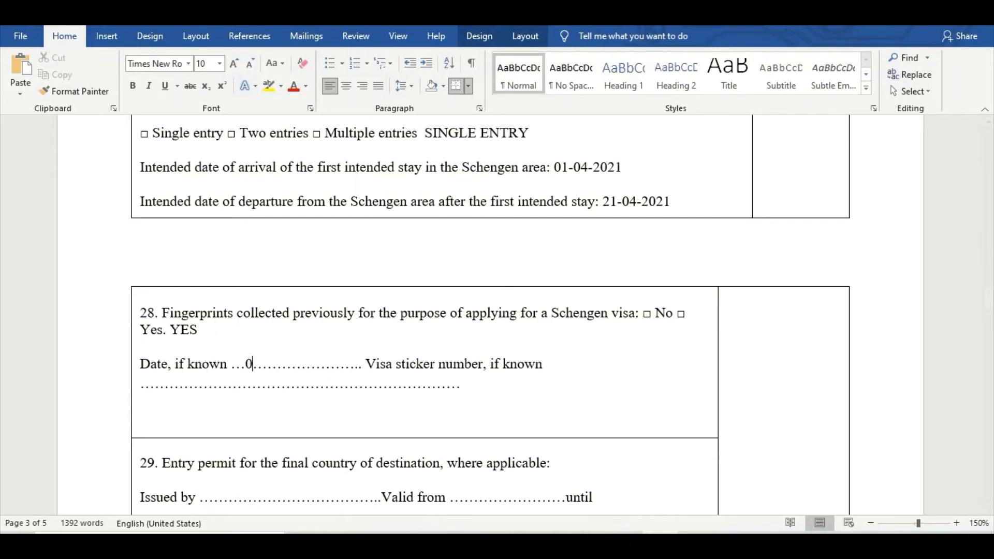
{"action": "type", "text": "01-201"}
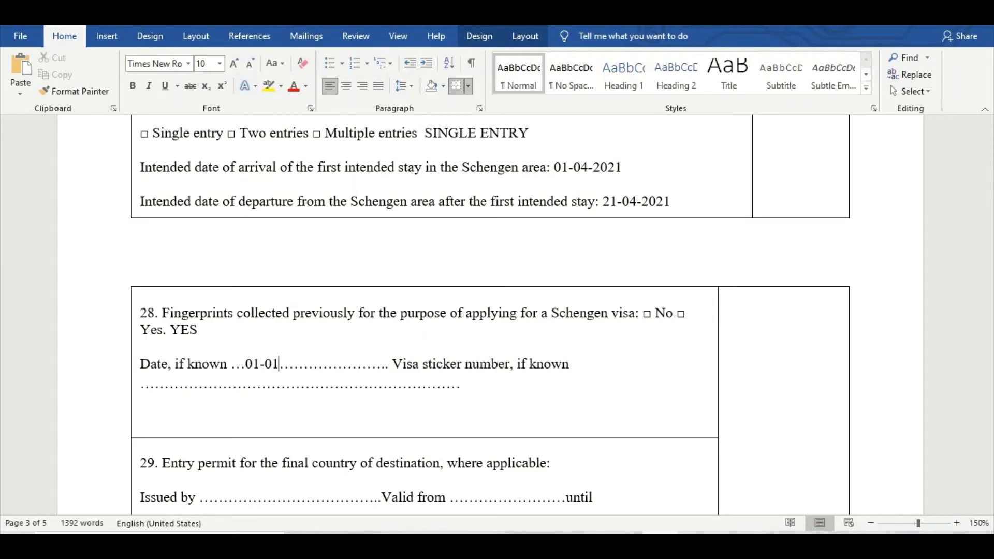
{"action": "type", "text": "8"}
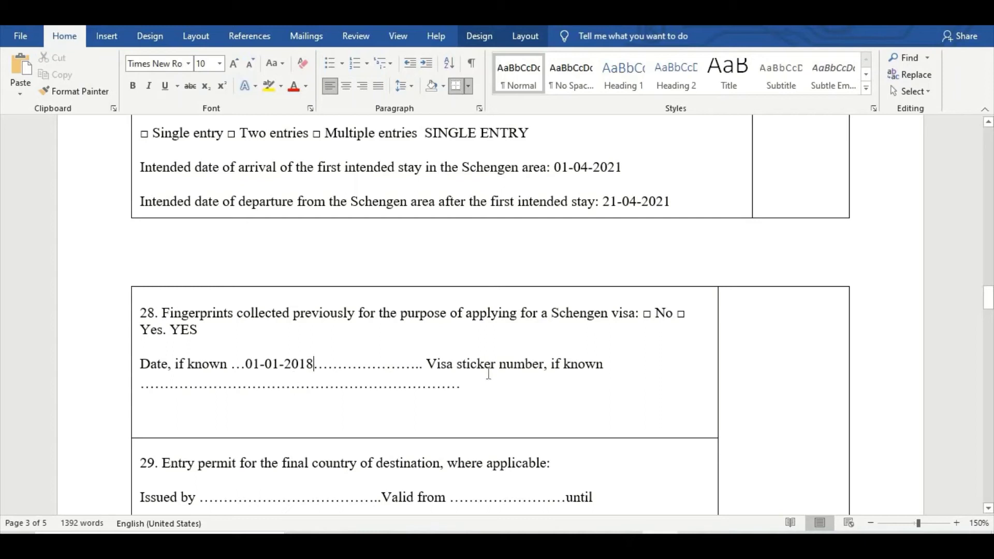
Enter the previous visa sticker number on the dotted line.
{"action": "left_click", "coordinate": [256, 394]}
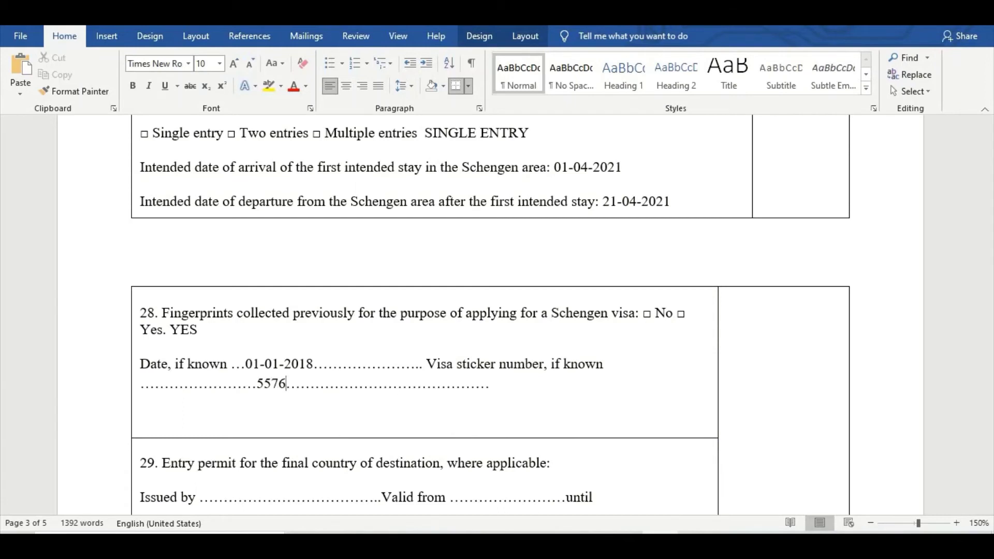
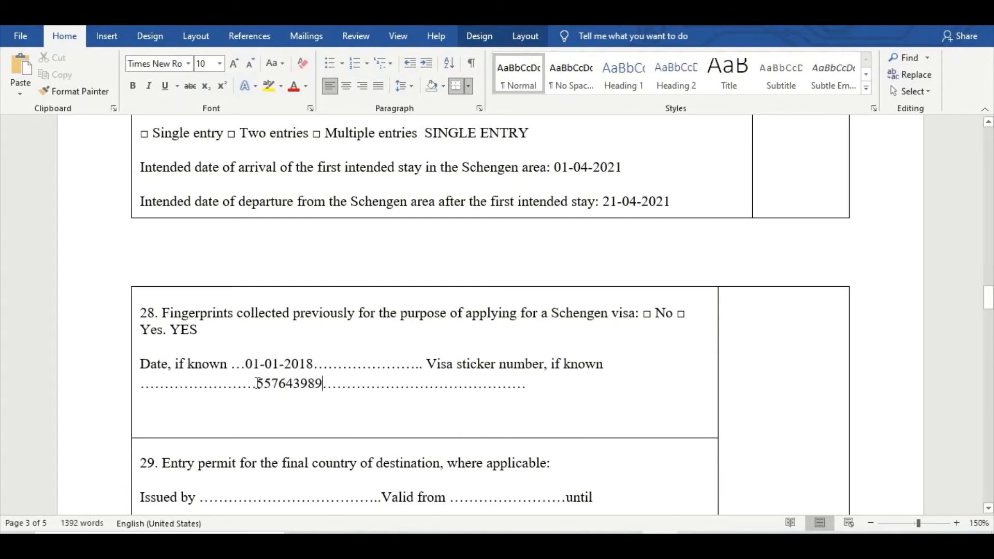
{"action": "left_click_drag", "start_coordinate": [258, 383], "coordinate": [324, 394]}
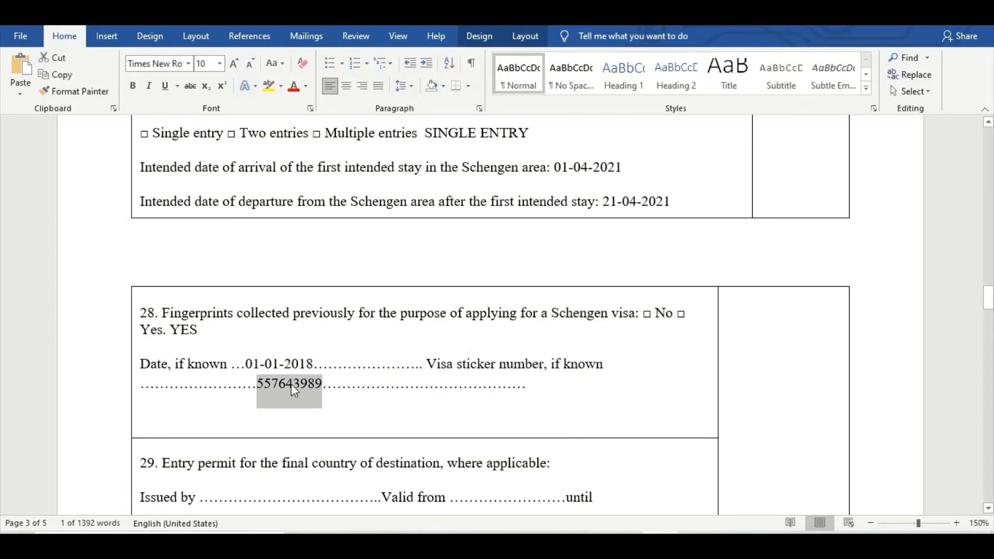
Enter USA in item 29 and WORK PERMIT as the issuing document.
{"action": "scroll", "coordinate": [288, 391], "scroll_direction": "down", "scroll_amount": 3}
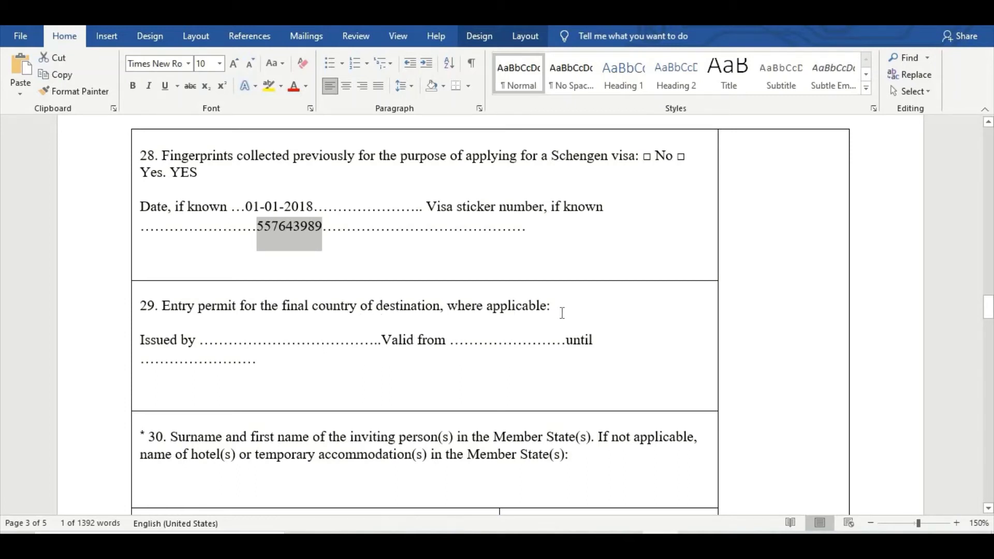
{"action": "left_click", "coordinate": [243, 338]}
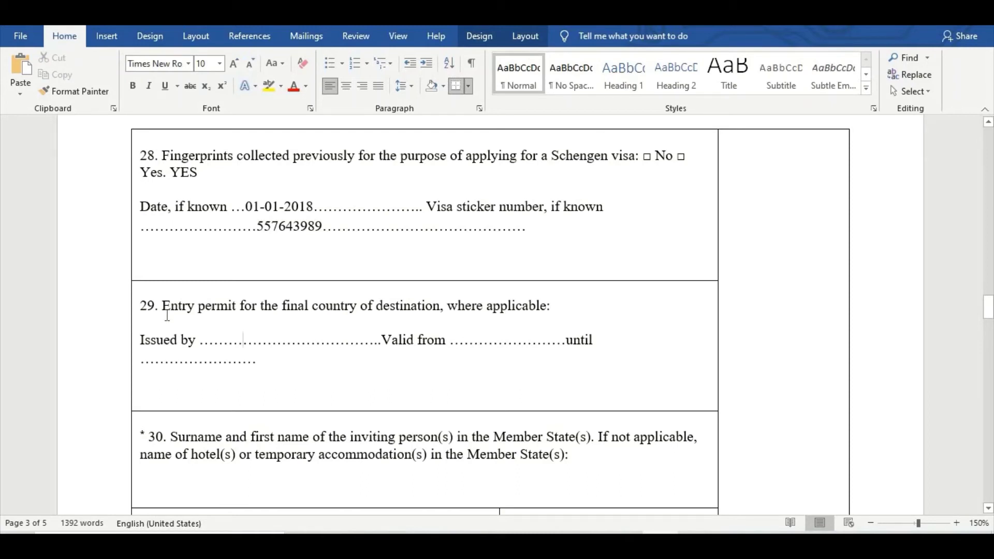
{"action": "left_click_drag", "start_coordinate": [282, 309], "coordinate": [359, 317]}
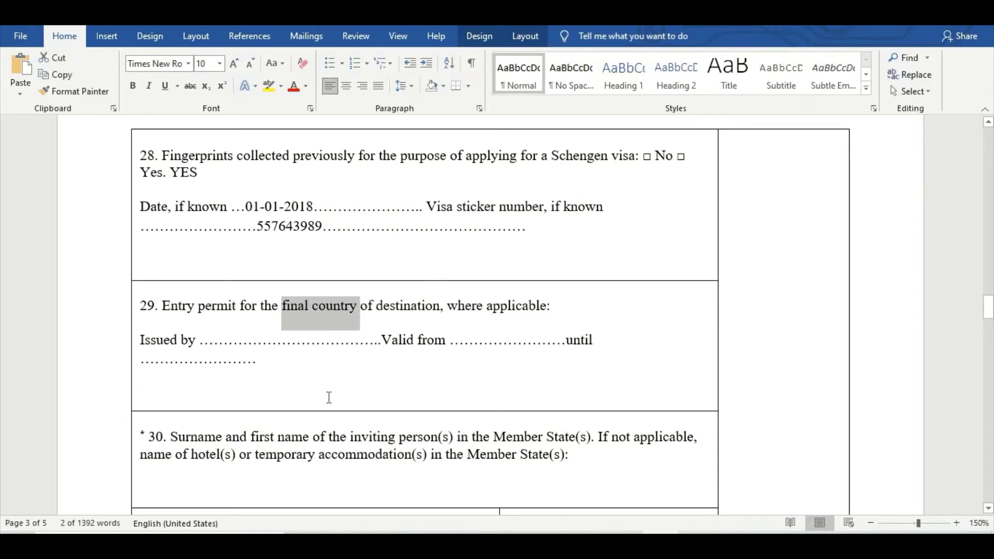
{"action": "left_click", "coordinate": [567, 306]}
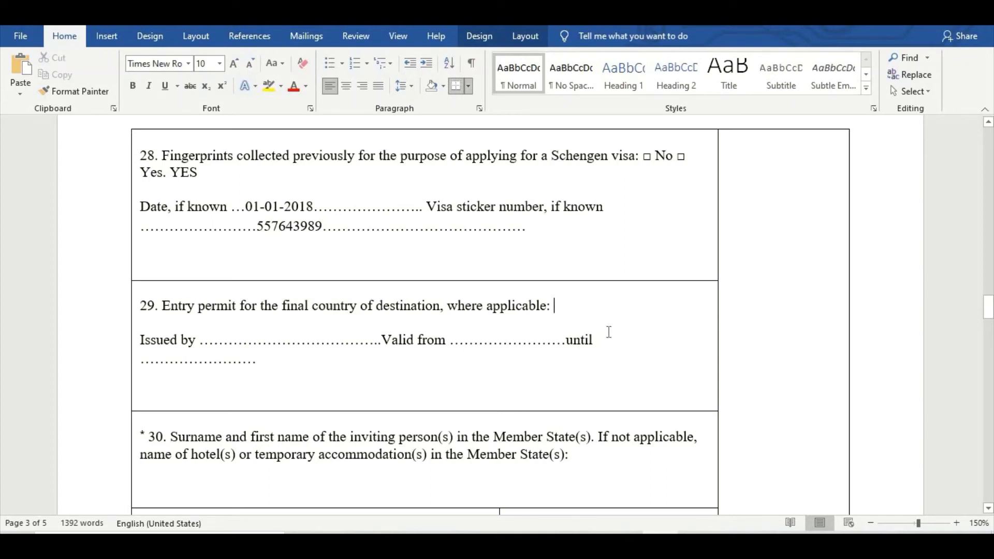
{"action": "type", "text": "USA"}
{"action": "left_click", "coordinate": [251, 340]}
{"action": "type", "text": "WORK PER"}
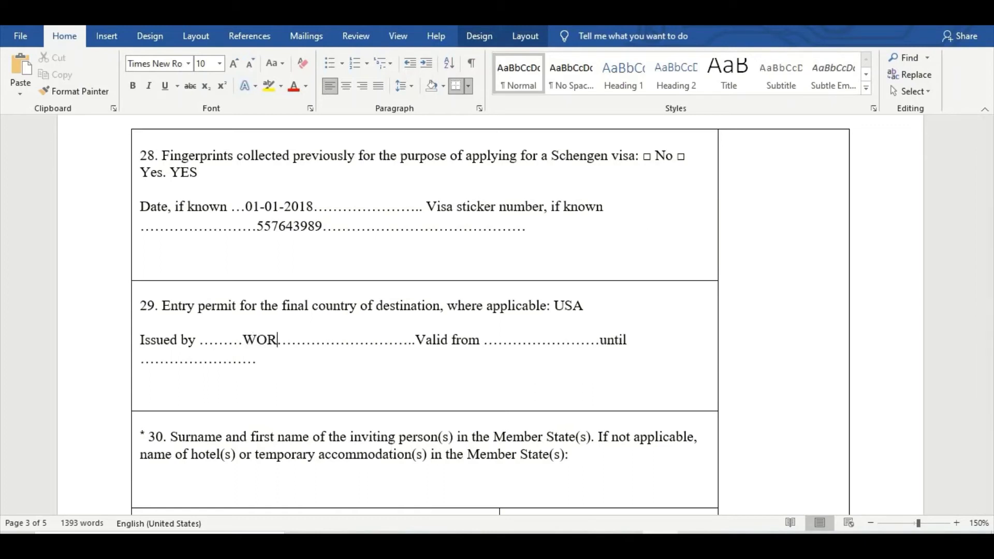
{"action": "type", "text": "MIT"}
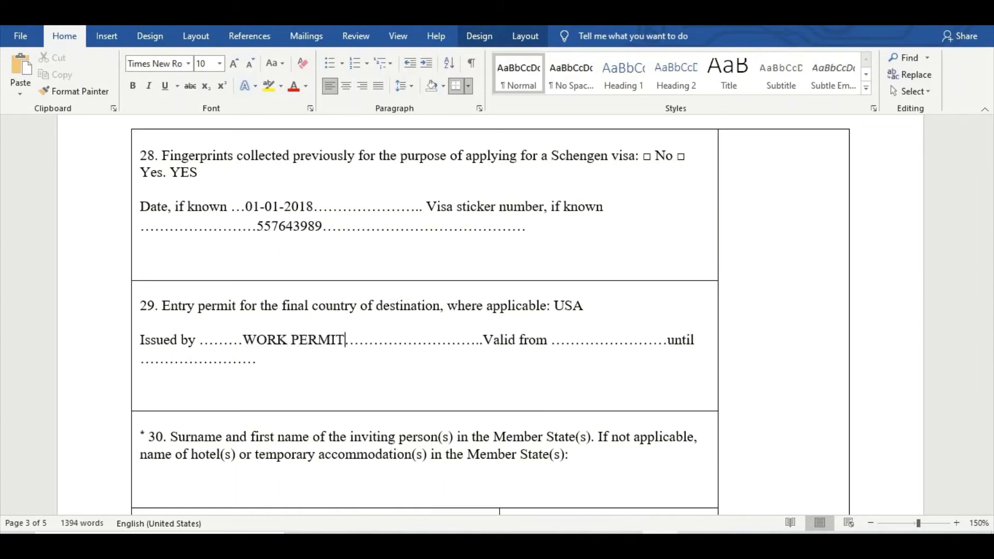
Set the permit validity from 01-01-2020 until 01-01-2023.
{"action": "left_click", "coordinate": [566, 341]}
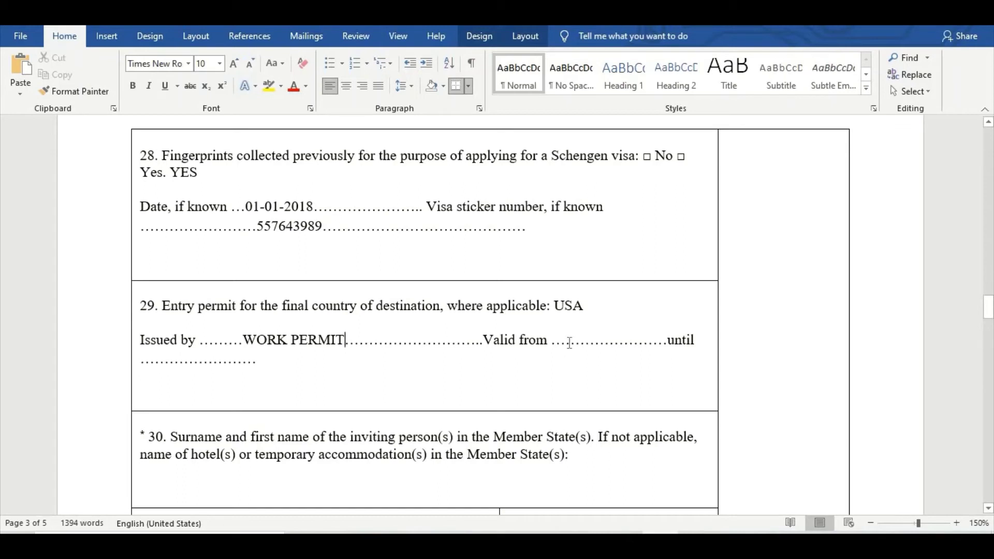
{"action": "type", "text": "01-"}
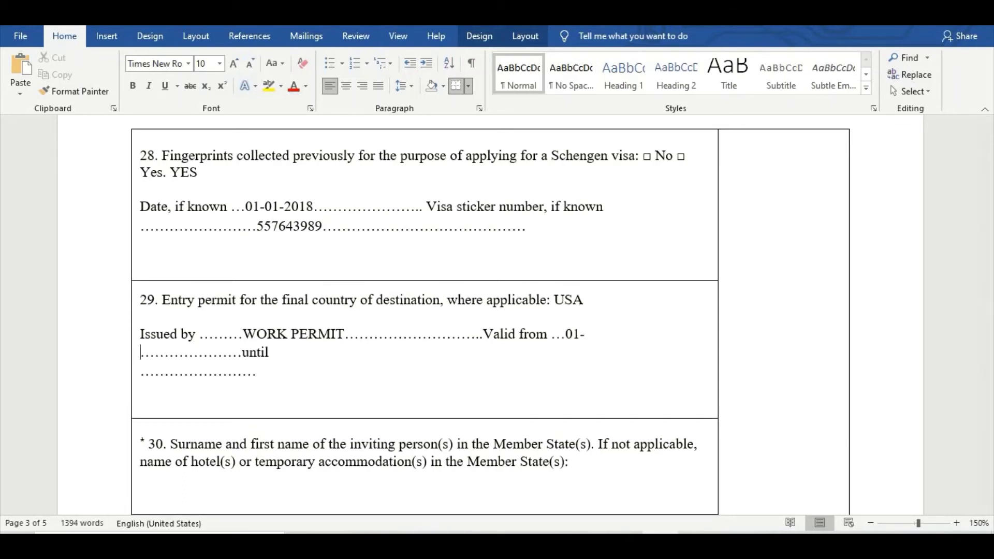
{"action": "type", "text": "01-"}
{"action": "type", "text": "2020"}
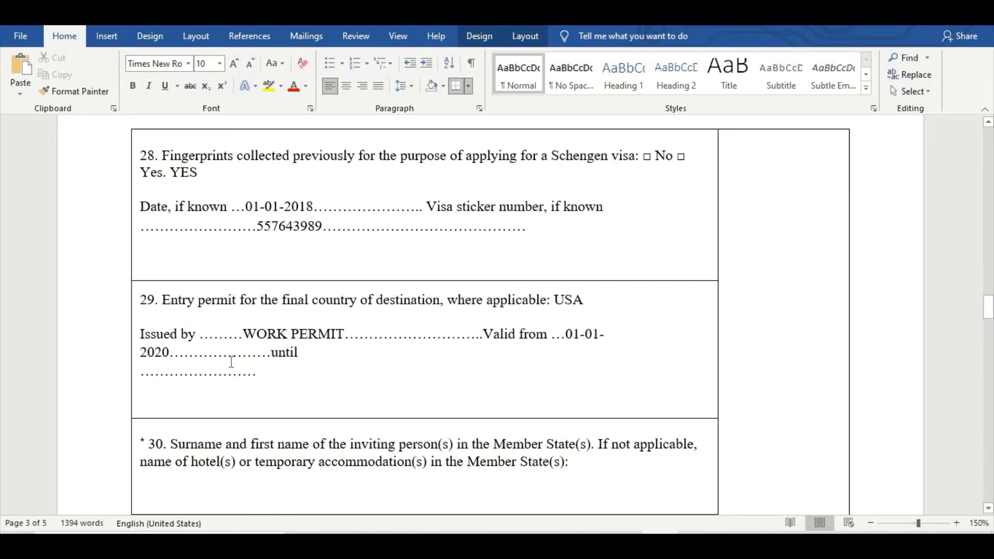
{"action": "type", "text": "01"}
{"action": "type", "text": "-01-"}
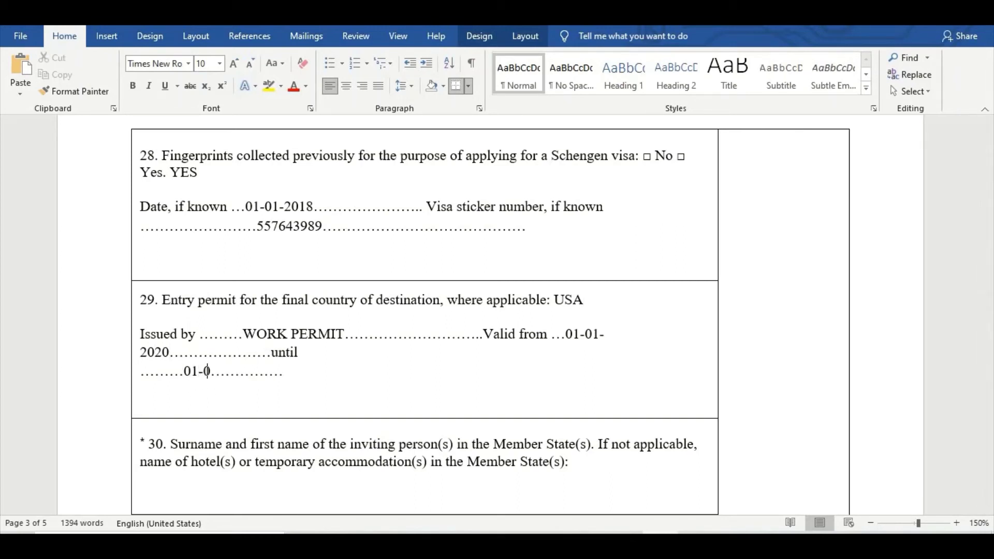
{"action": "type", "text": "2023"}
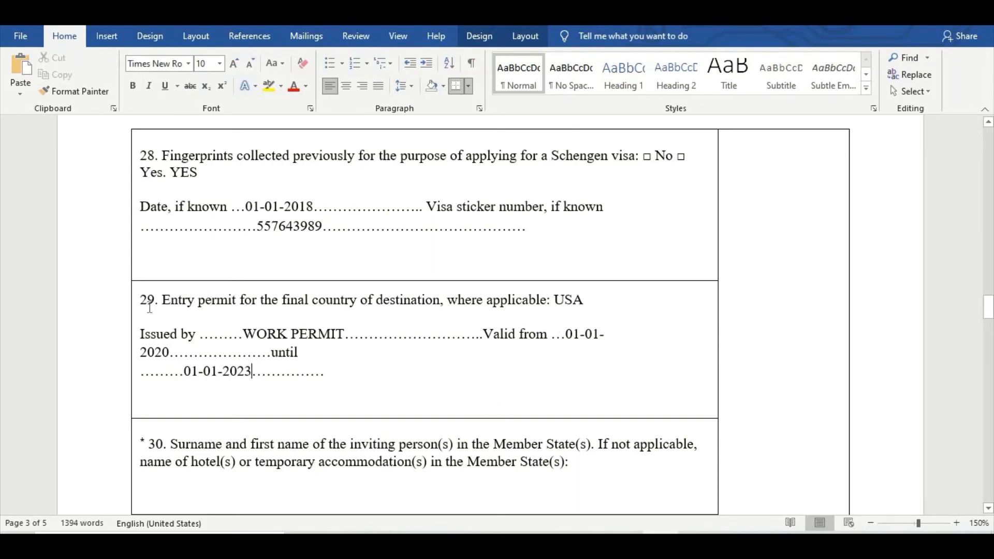
{"action": "left_click_drag", "start_coordinate": [144, 306], "coordinate": [343, 393]}
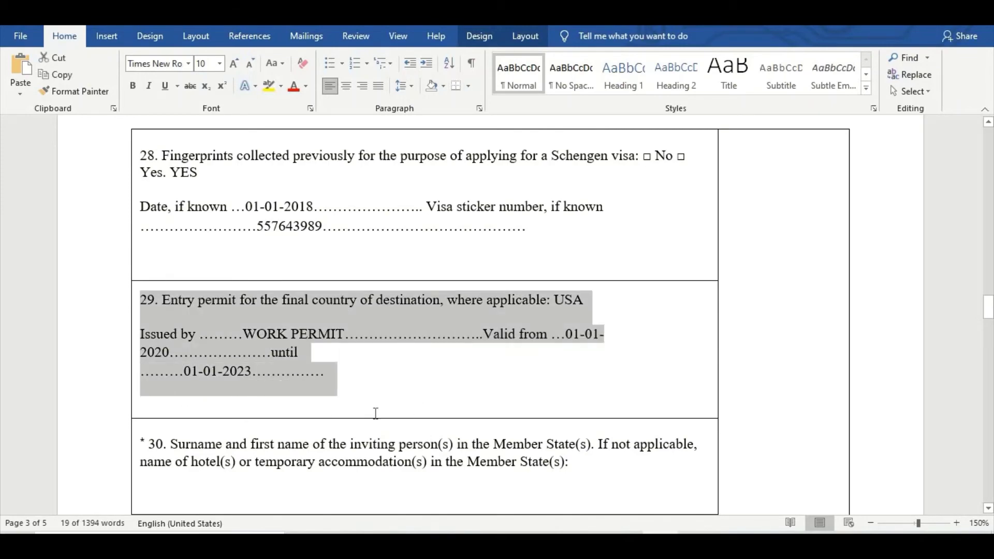
{"action": "scroll", "coordinate": [175, 384], "scroll_direction": "down", "scroll_amount": 2}
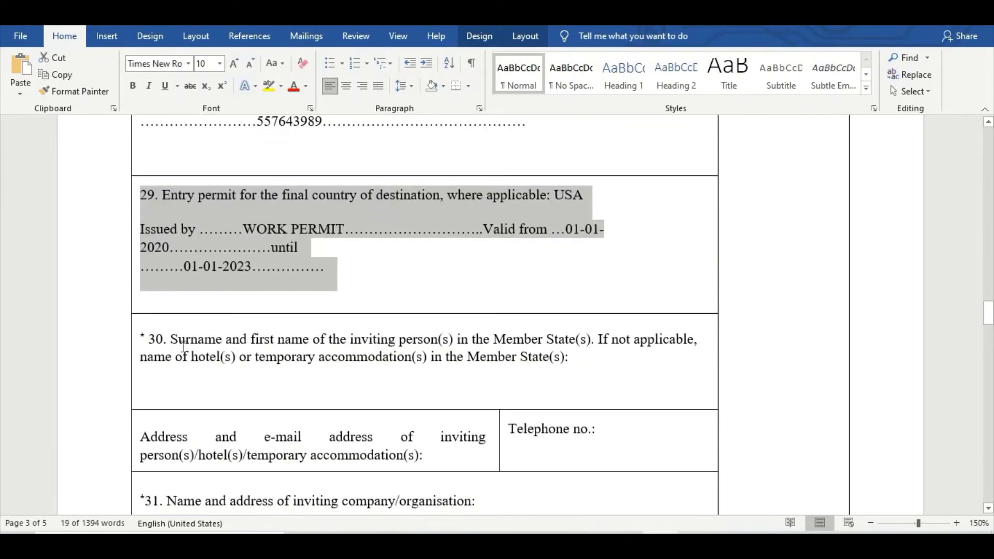
{"action": "left_click", "coordinate": [582, 360]}
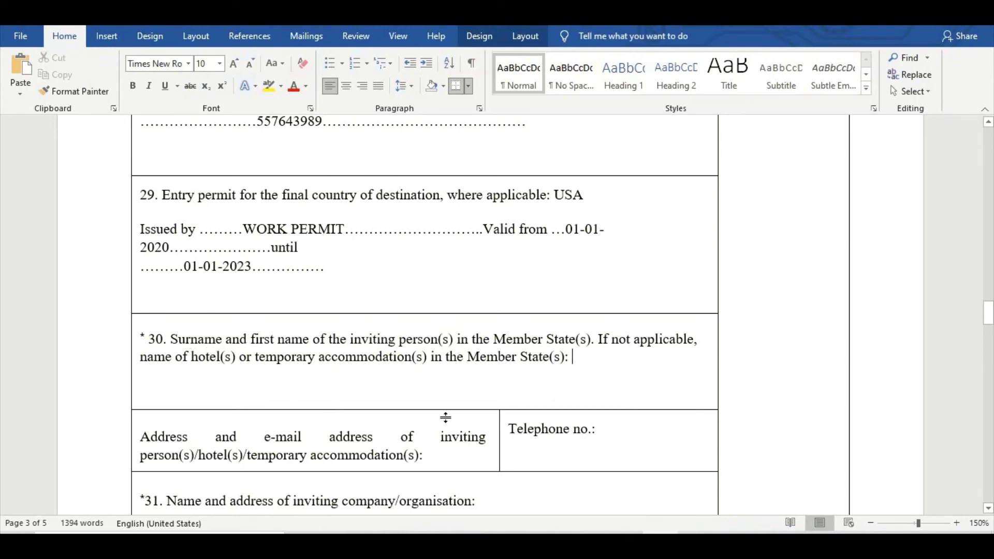
Type the inviting person's surname and first name after item 30's question.
{"action": "scroll", "coordinate": [445, 416], "scroll_direction": "up", "scroll_amount": 4}
{"action": "scroll", "coordinate": [446, 417], "scroll_direction": "up", "scroll_amount": 12}
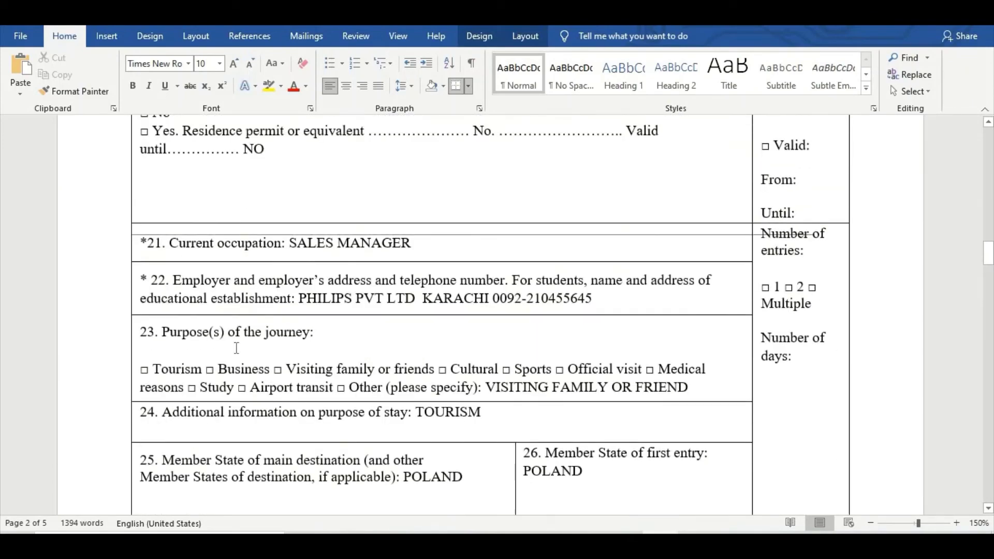
{"action": "scroll", "coordinate": [365, 320], "scroll_direction": "down", "scroll_amount": 10}
{"action": "scroll", "coordinate": [366, 320], "scroll_direction": "down", "scroll_amount": 9}
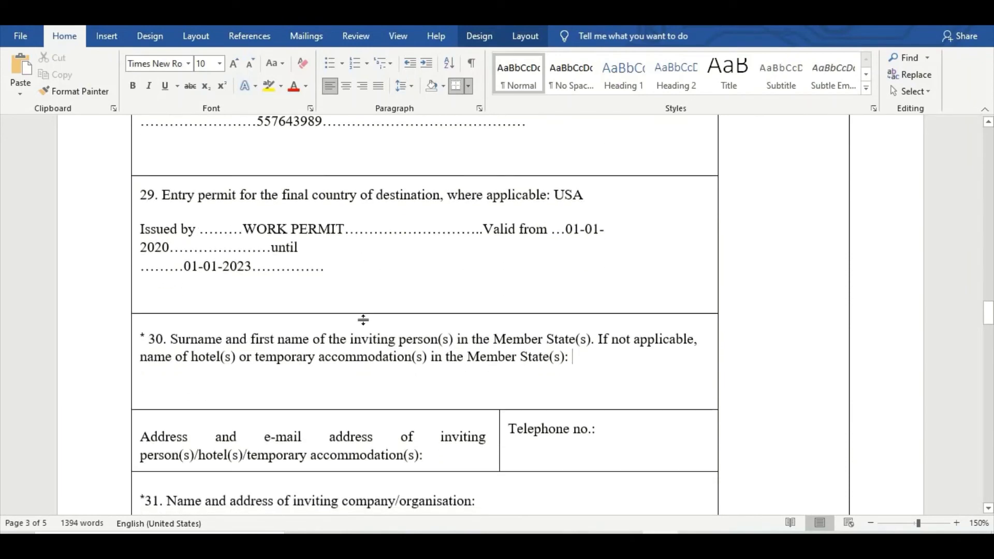
{"action": "left_click", "coordinate": [641, 379]}
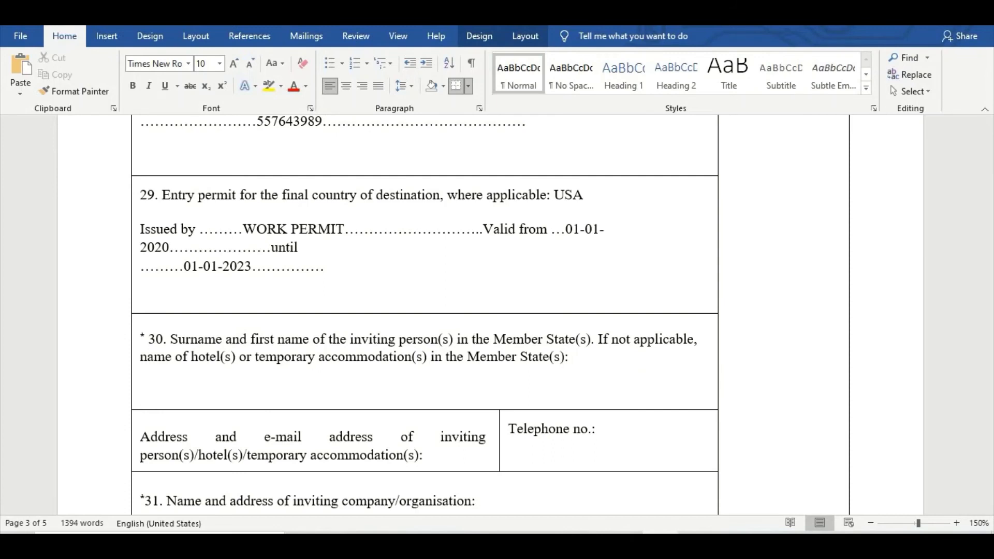
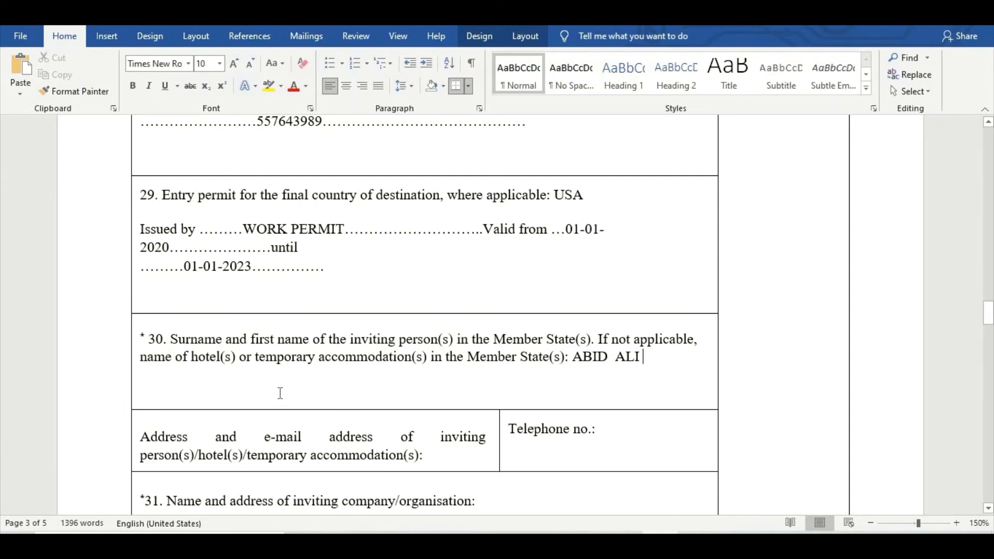
{"action": "scroll", "coordinate": [281, 393], "scroll_direction": "down", "scroll_amount": 3}
{"action": "left_click", "coordinate": [426, 356]}
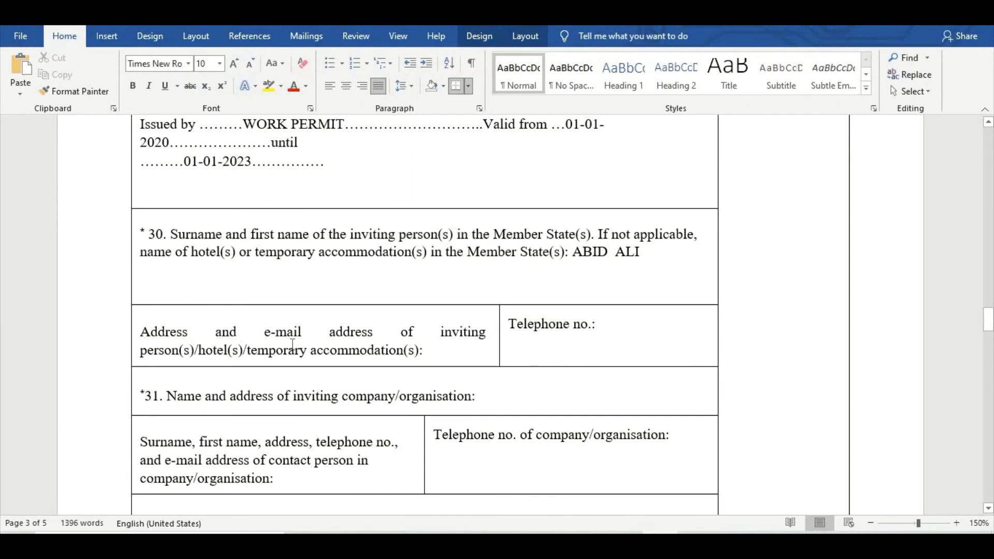
Type POLAND in the address field, then the inviting person's e-mail on a new line.
{"action": "type", "text": "POLAND"}
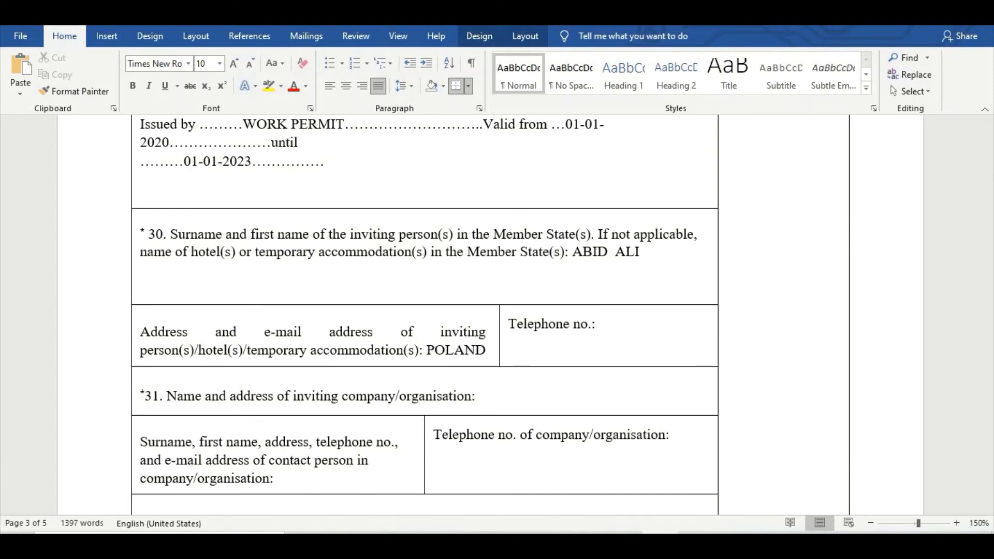
{"action": "key", "text": "Return"}
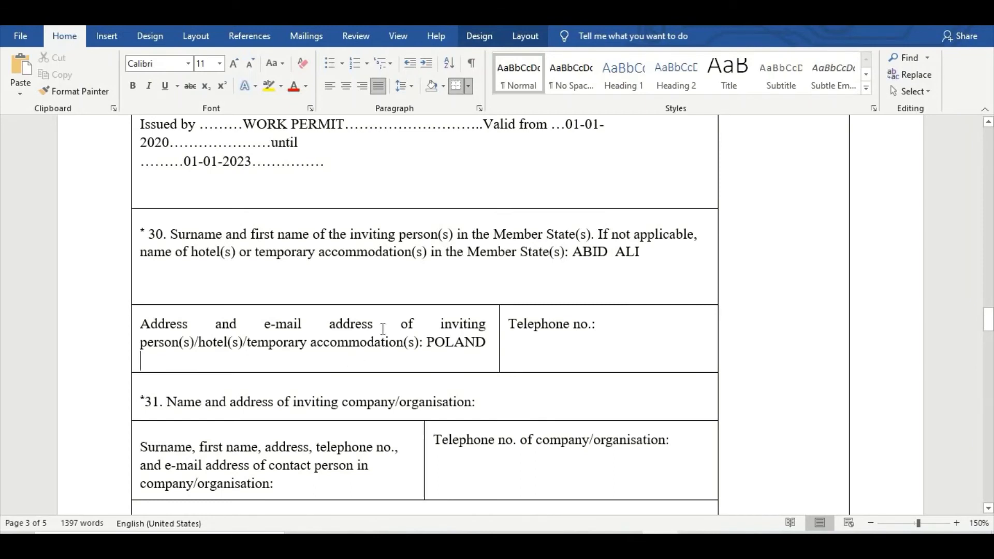
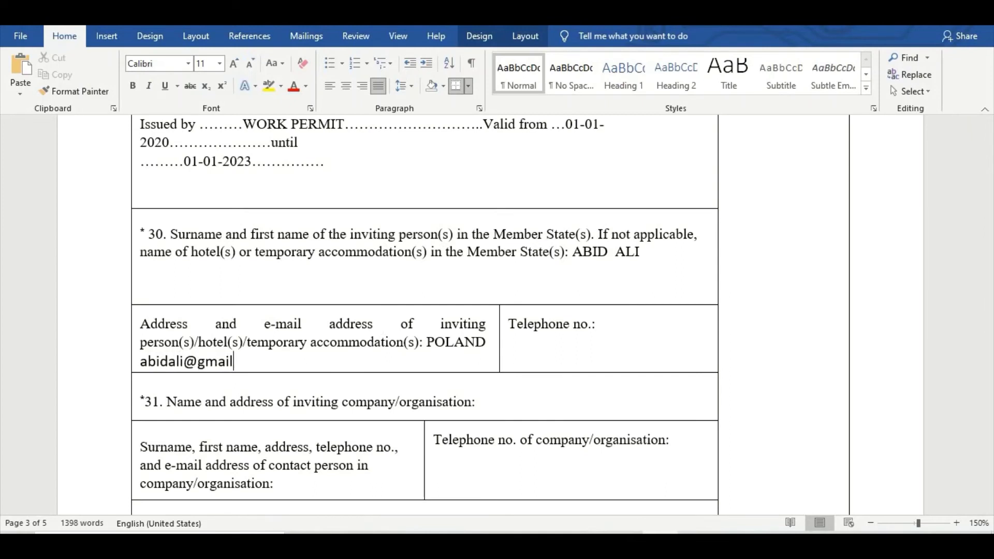
{"action": "left_click", "coordinate": [427, 342]}
{"action": "left_click_drag", "start_coordinate": [448, 349], "coordinate": [455, 363]}
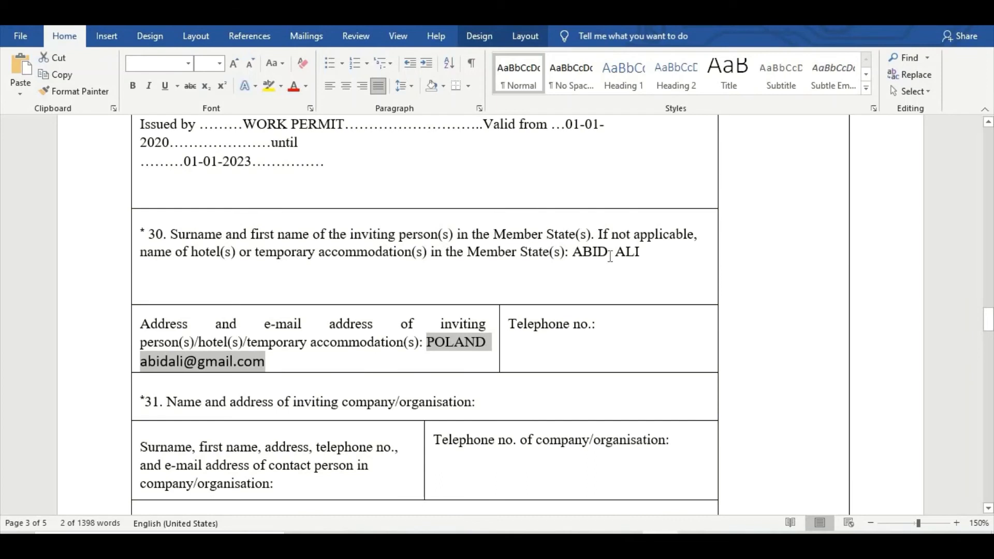
Append HILTON HOTEL POLAND after the inviting person's name in field 30 and enter their telephone number.
{"action": "left_click", "coordinate": [703, 260]}
{"action": "type", "text": "HIL"}
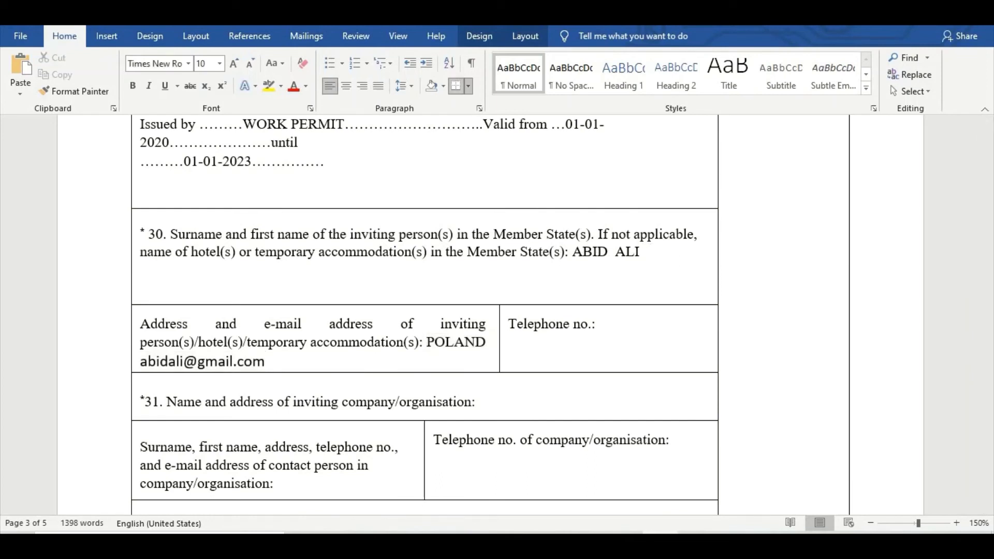
{"action": "type", "text": "TON HO"}
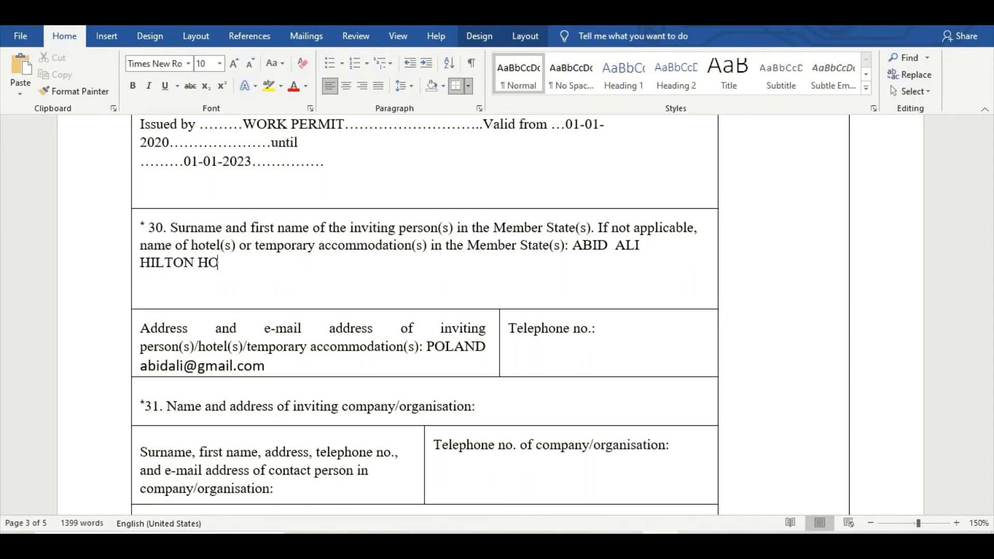
{"action": "type", "text": "TEL POOL"}
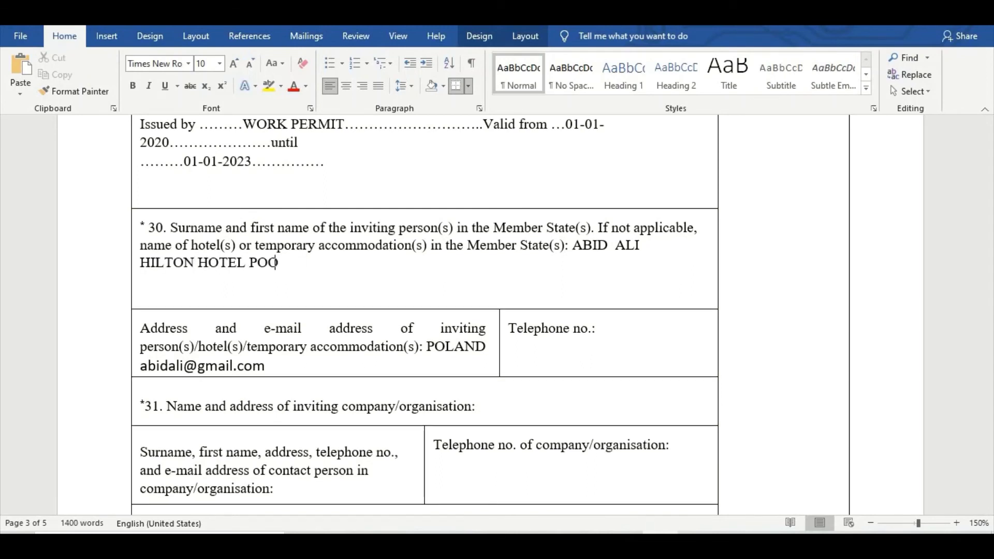
{"action": "key", "text": "BackSpace"}
{"action": "key", "text": "BackSpace"}
{"action": "key", "text": "BackSpace"}
{"action": "type", "text": "OLAND"}
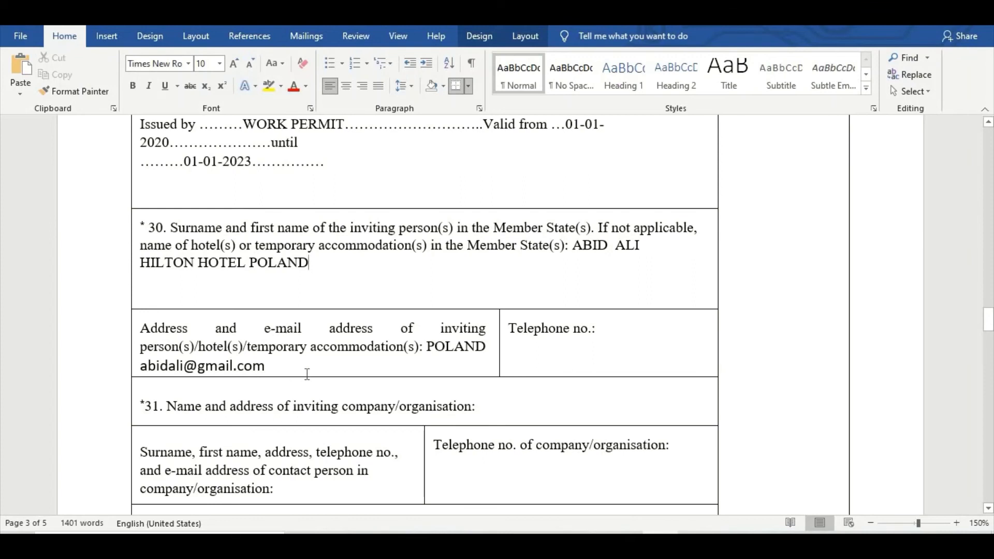
{"action": "left_click", "coordinate": [607, 330]}
{"action": "type", "text": "6566676"}
{"action": "scroll", "coordinate": [495, 390], "scroll_direction": "down", "scroll_amount": 1}
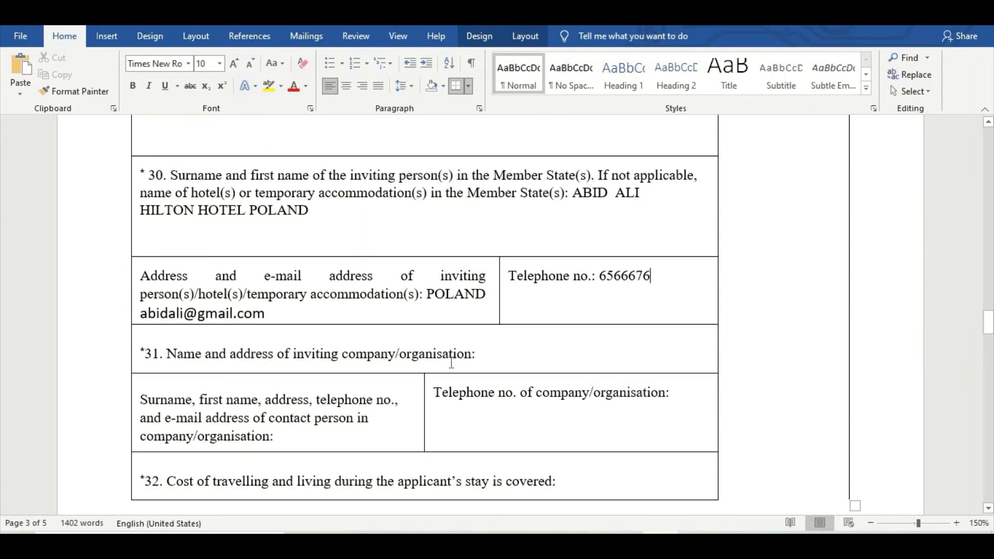
{"action": "left_click", "coordinate": [483, 355]}
{"action": "left_click_drag", "start_coordinate": [145, 350], "coordinate": [479, 356]}
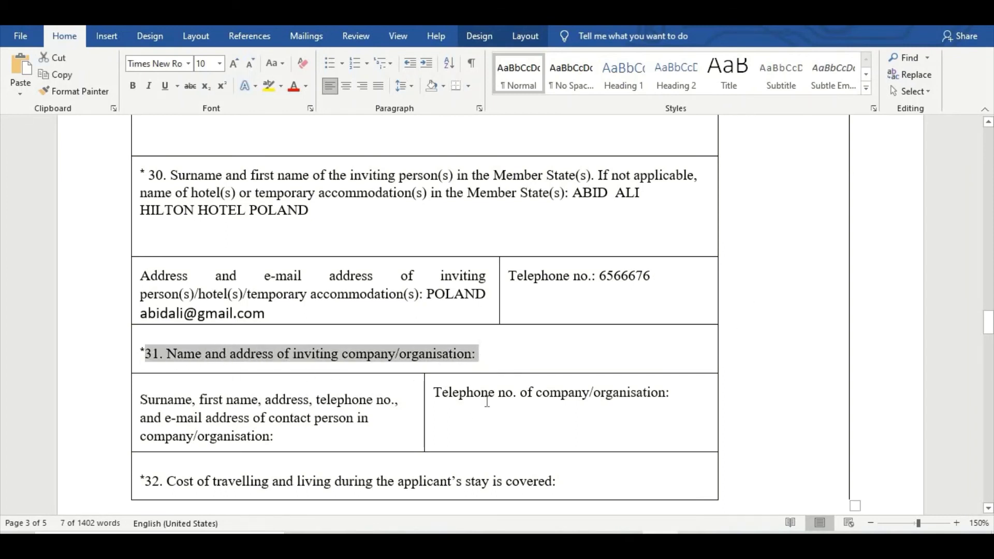
{"action": "left_click", "coordinate": [485, 354]}
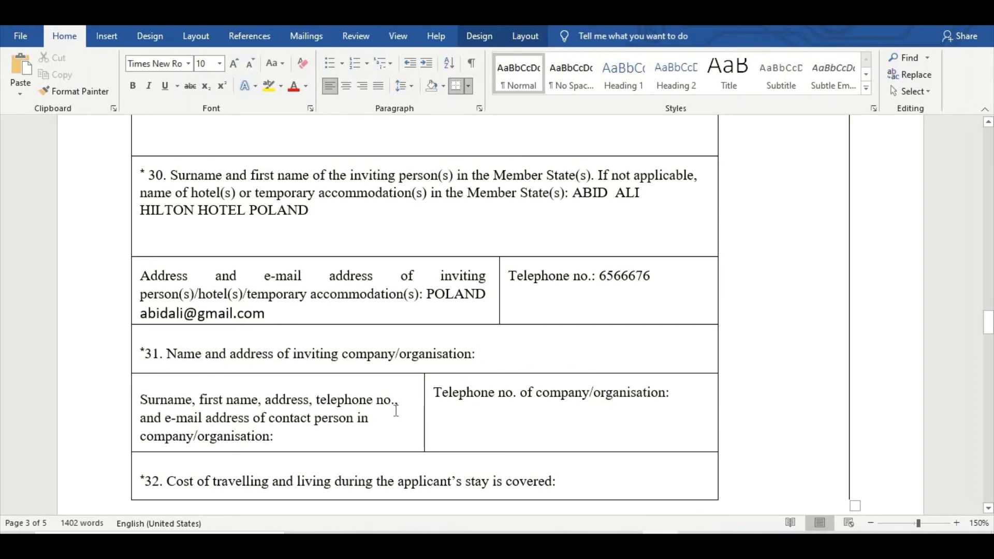
{"action": "scroll", "coordinate": [300, 337], "scroll_direction": "down", "scroll_amount": 3}
{"action": "left_click", "coordinate": [283, 334]}
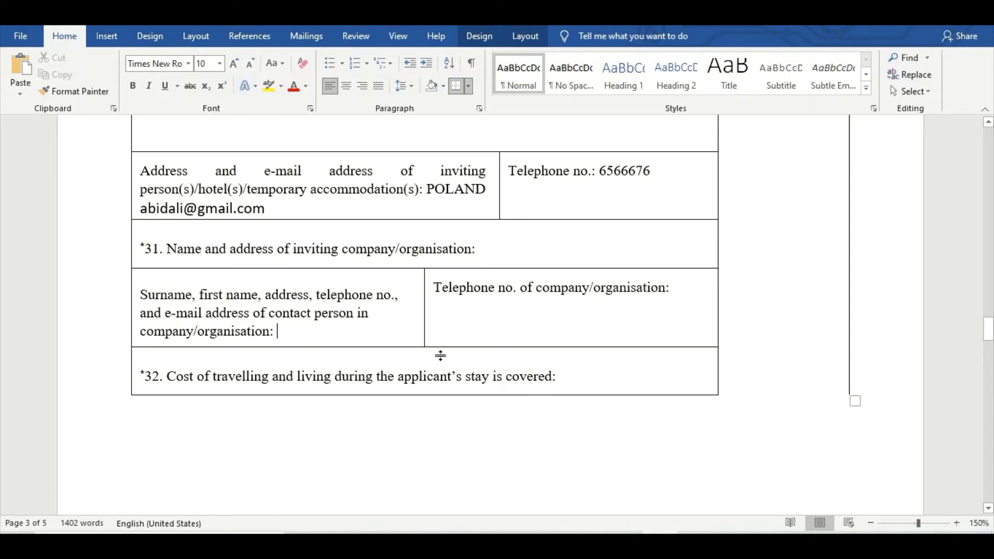
{"action": "left_click", "coordinate": [678, 289]}
{"action": "scroll", "coordinate": [579, 313], "scroll_direction": "down", "scroll_amount": 2}
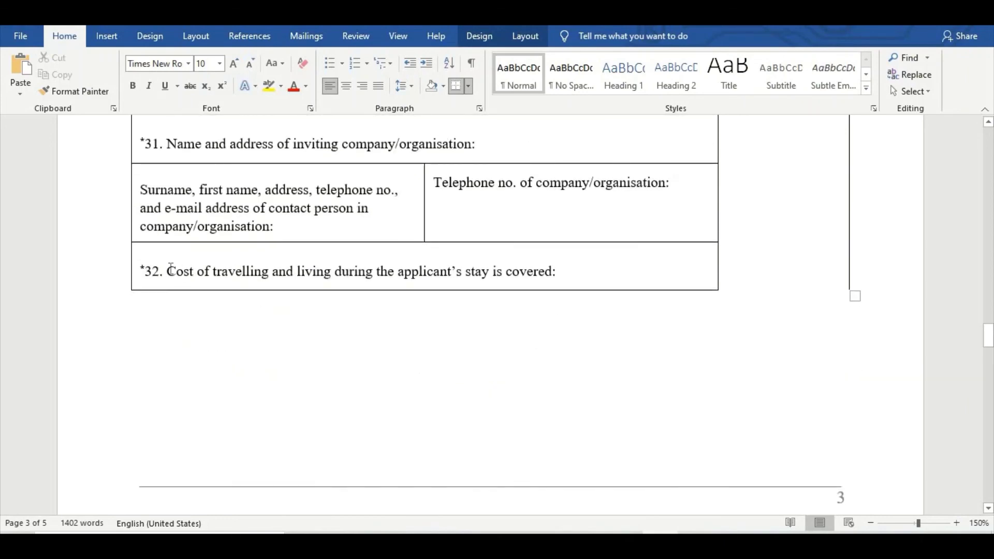
{"action": "left_click_drag", "start_coordinate": [145, 271], "coordinate": [564, 265]}
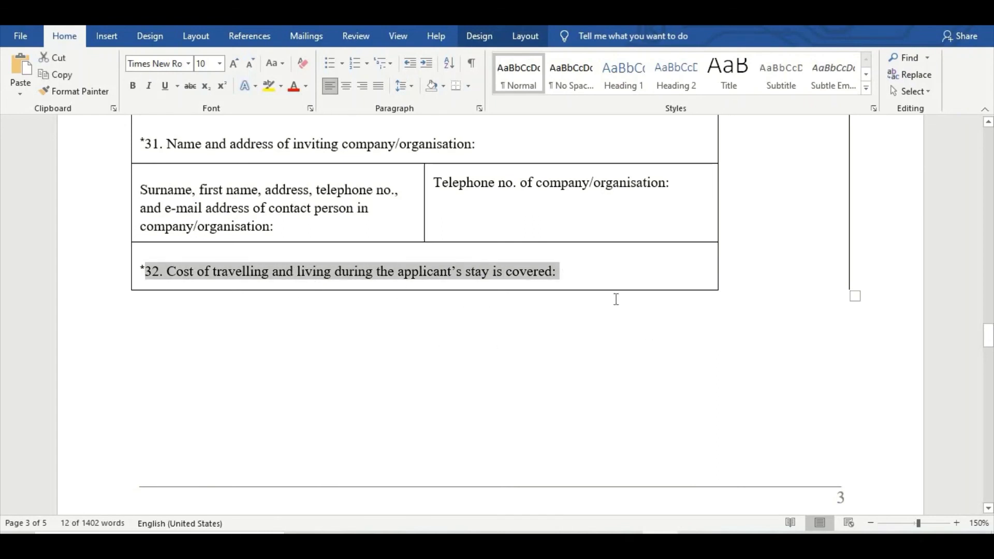
{"action": "scroll", "coordinate": [227, 281], "scroll_direction": "down", "scroll_amount": 10}
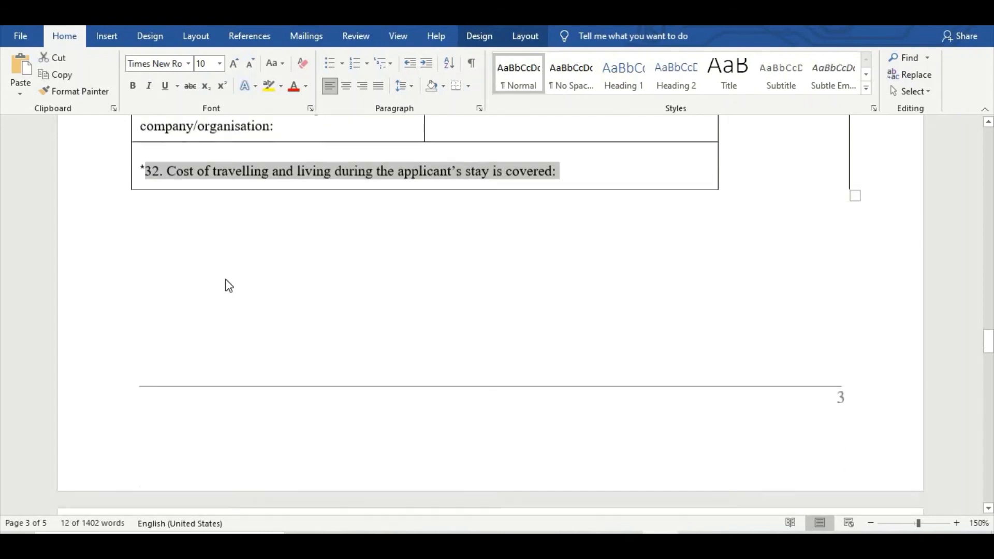
{"action": "scroll", "coordinate": [228, 277], "scroll_direction": "down", "scroll_amount": 1}
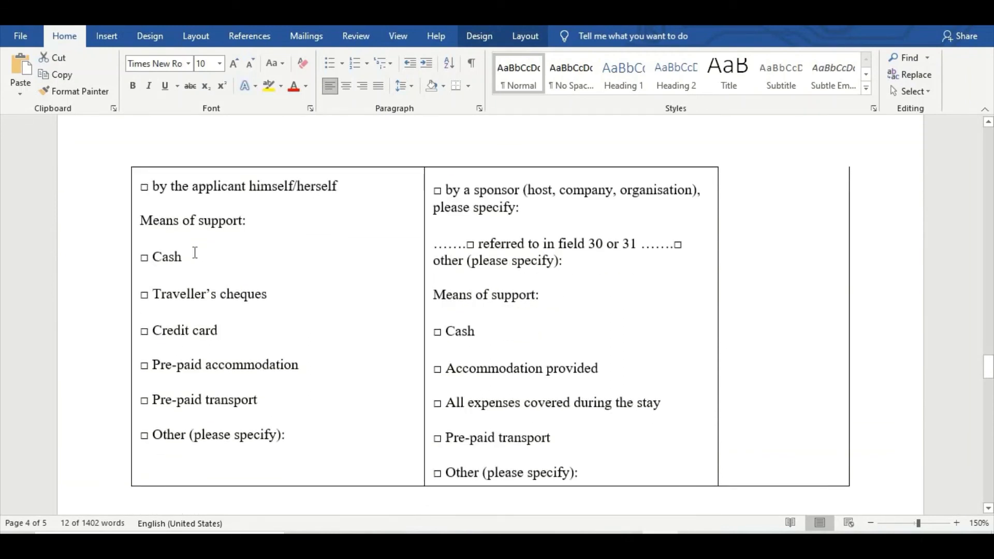
{"action": "left_click", "coordinate": [262, 221]}
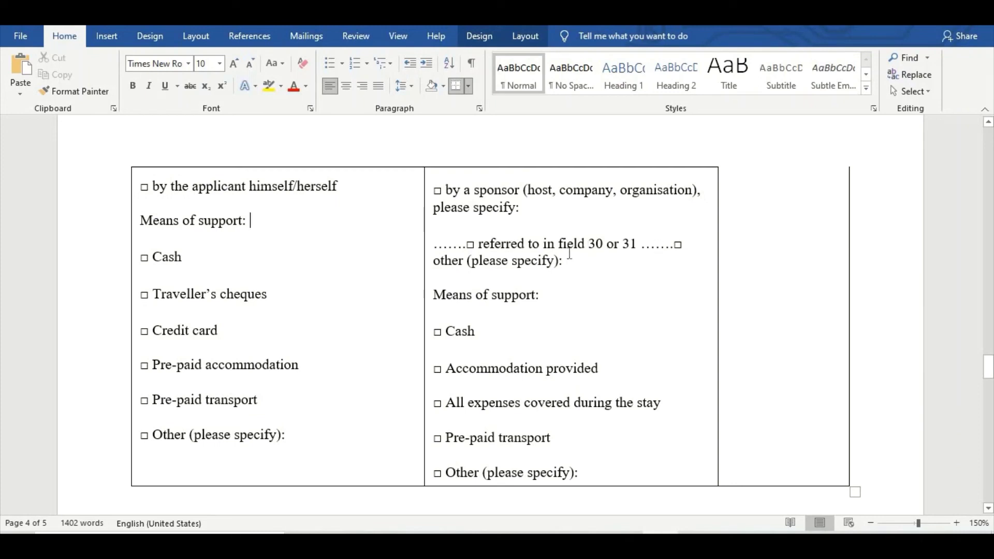
{"action": "left_click", "coordinate": [472, 243]}
{"action": "left_click", "coordinate": [259, 222]}
{"action": "left_click_drag", "start_coordinate": [149, 186], "coordinate": [344, 192]}
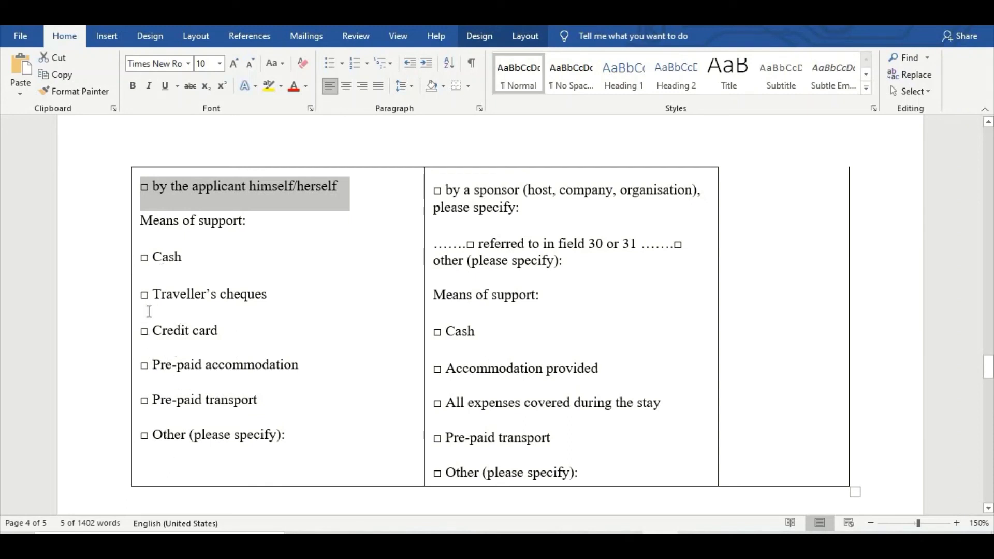
{"action": "scroll", "coordinate": [184, 369], "scroll_direction": "down", "scroll_amount": 6}
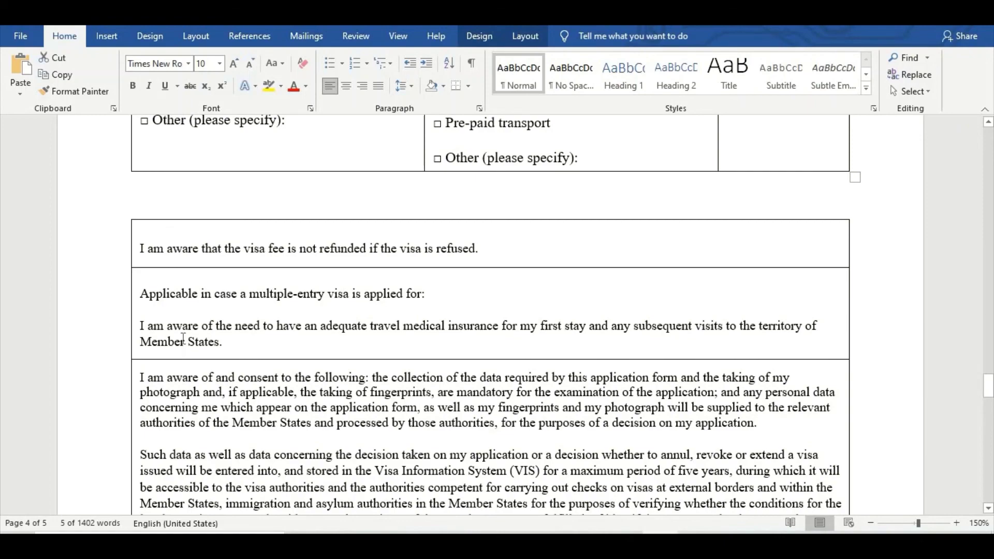
{"action": "scroll", "coordinate": [183, 352], "scroll_direction": "down", "scroll_amount": 4}
{"action": "scroll", "coordinate": [184, 339], "scroll_direction": "up", "scroll_amount": 2}
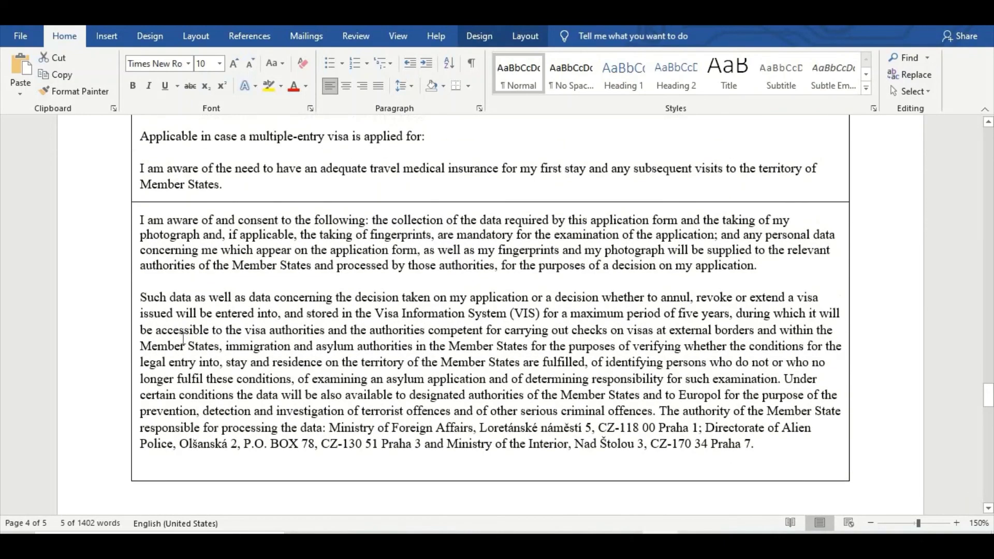
{"action": "scroll", "coordinate": [184, 339], "scroll_direction": "down", "scroll_amount": 4}
{"action": "scroll", "coordinate": [184, 339], "scroll_direction": "up", "scroll_amount": 5}
{"action": "scroll", "coordinate": [183, 339], "scroll_direction": "up", "scroll_amount": 1}
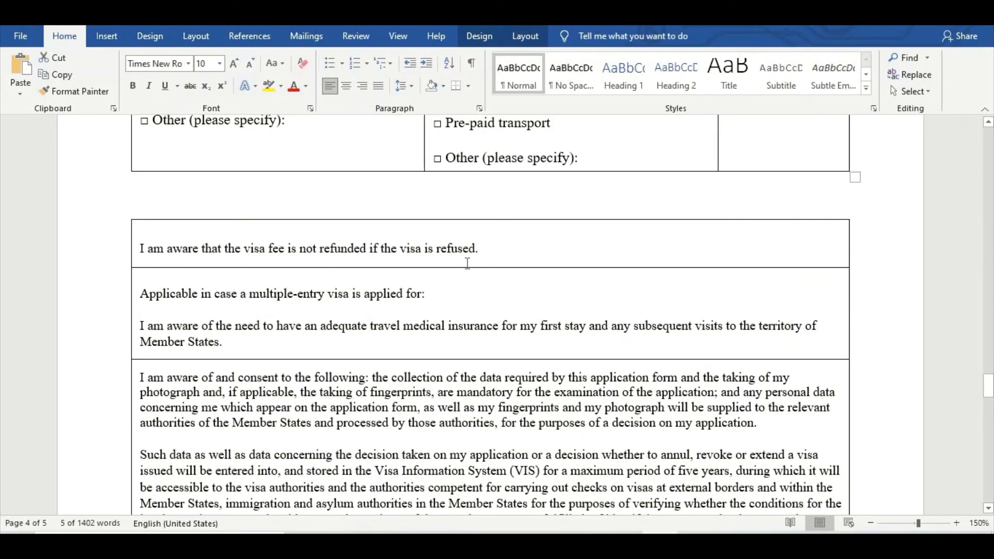
{"action": "scroll", "coordinate": [241, 370], "scroll_direction": "down", "scroll_amount": 2}
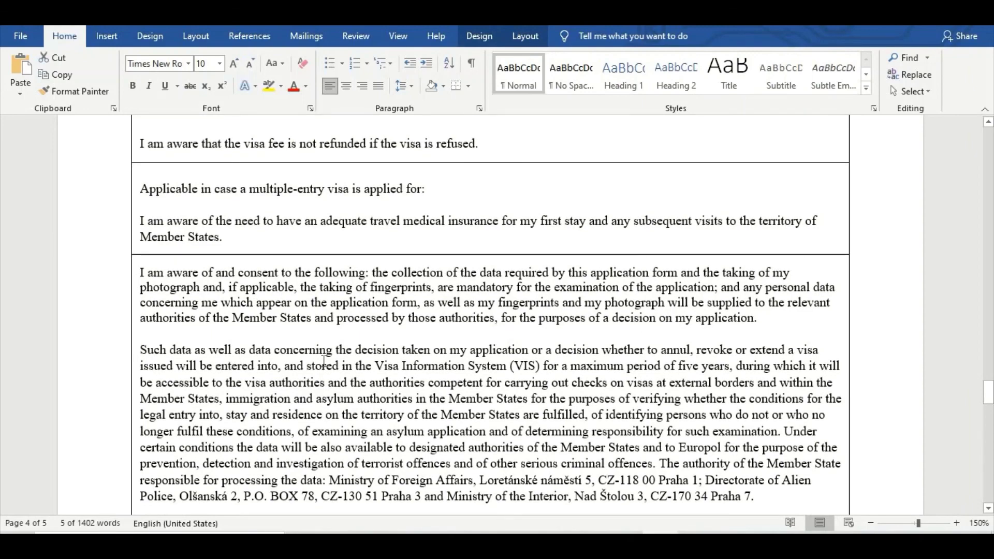
{"action": "scroll", "coordinate": [324, 358], "scroll_direction": "down", "scroll_amount": 8}
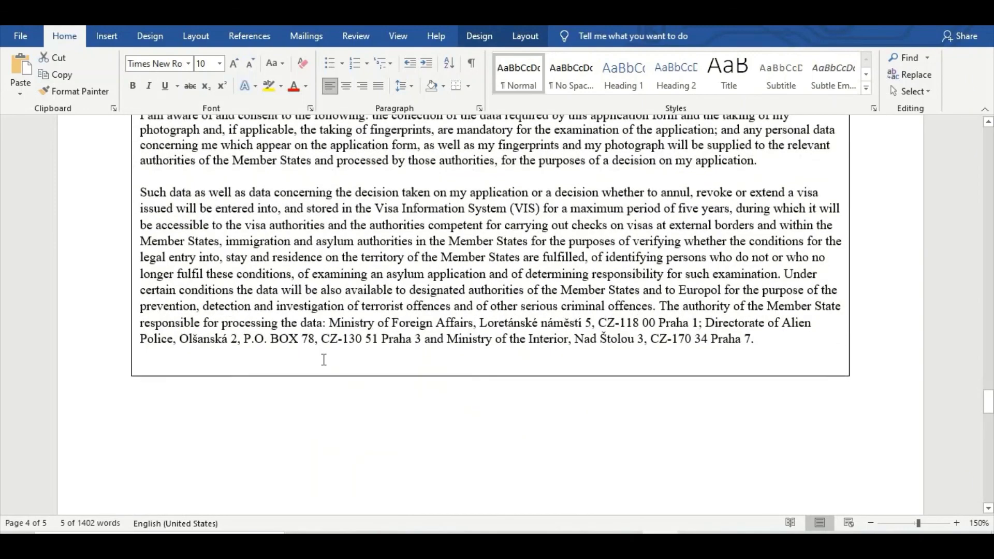
{"action": "scroll", "coordinate": [321, 287], "scroll_direction": "down", "scroll_amount": 10}
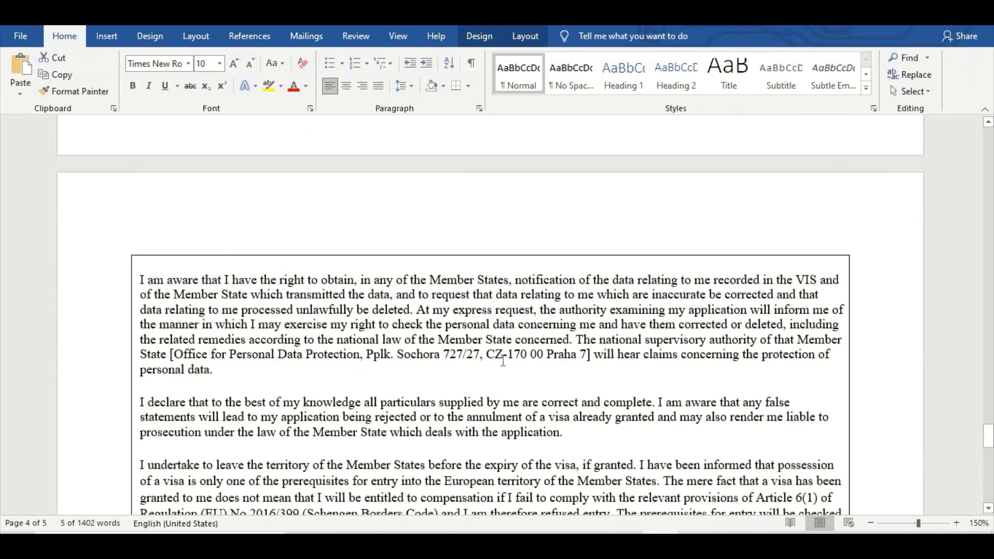
Enter LAHORE 02-02-2021 in the final Place and date box on page 5.
{"action": "left_click", "coordinate": [247, 250]}
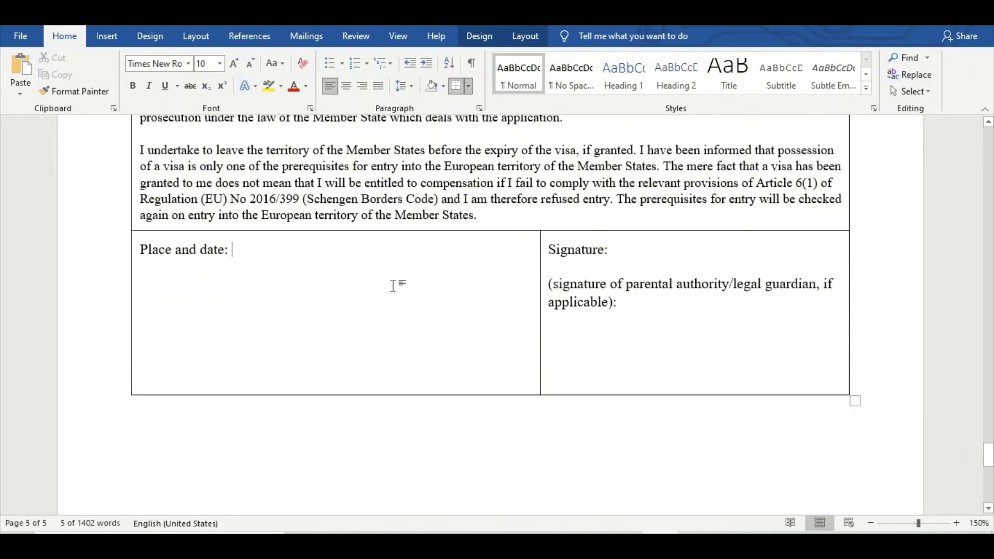
{"action": "type", "text": "LAHORE"}
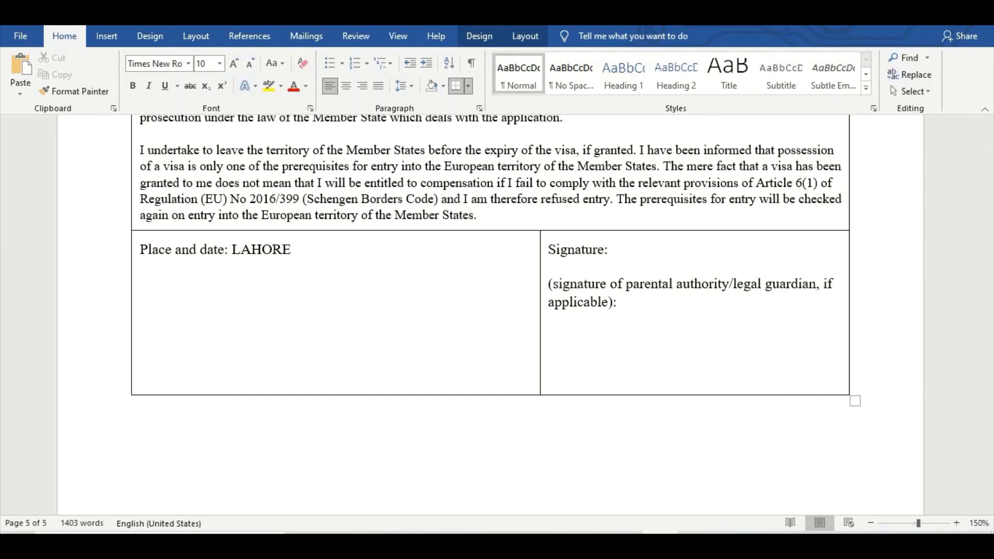
{"action": "type", "text": "02-02-2021"}
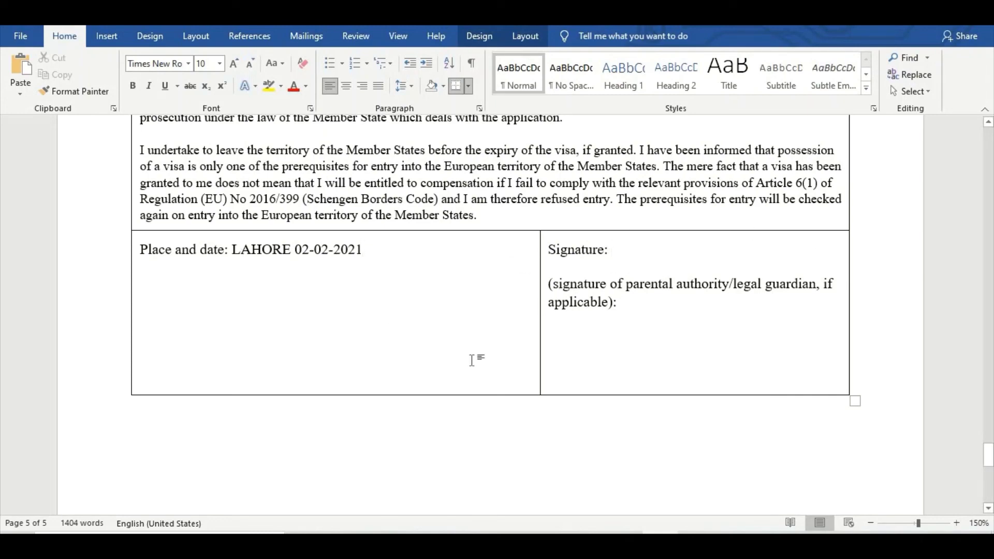
{"action": "scroll", "coordinate": [456, 336], "scroll_direction": "down", "scroll_amount": 6}
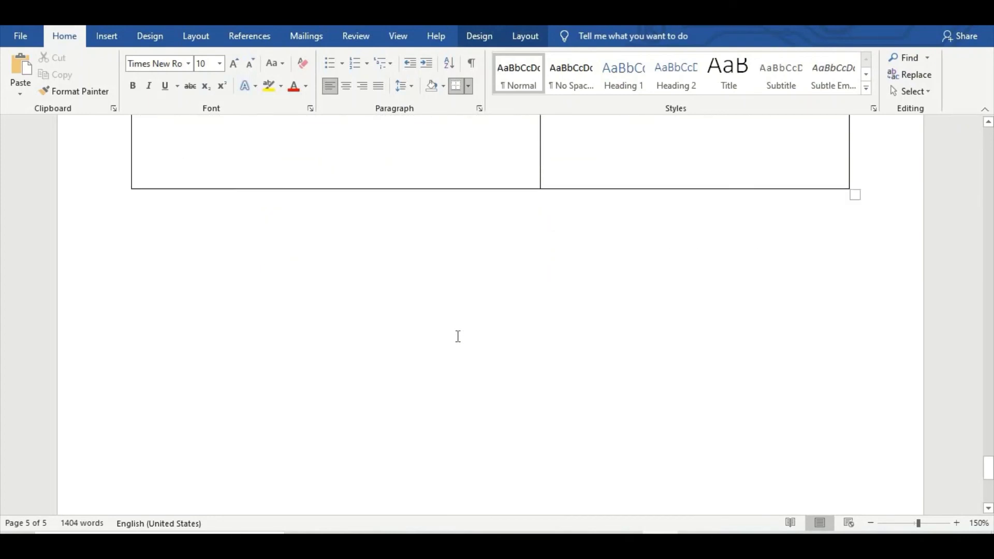
{"action": "scroll", "coordinate": [458, 336], "scroll_direction": "up", "scroll_amount": 5}
{"action": "scroll", "coordinate": [458, 336], "scroll_direction": "up", "scroll_amount": 4}
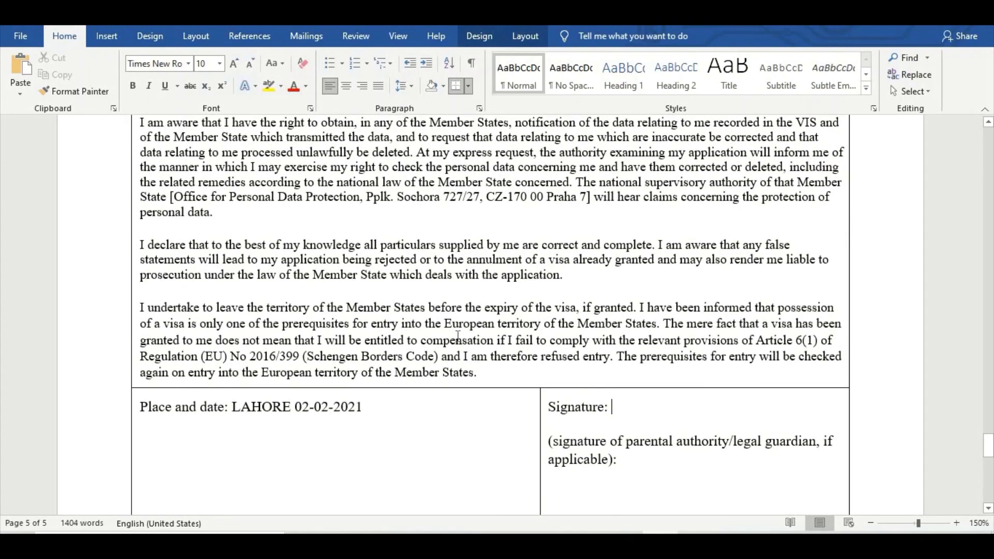